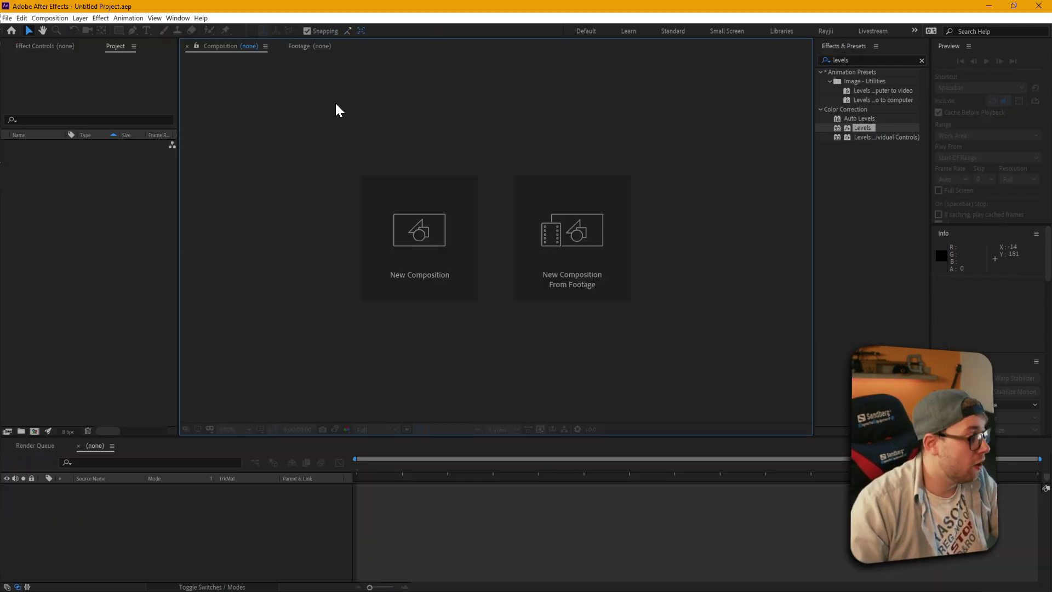
Step: Create Comp 1 as a 1920×1080 HDTV composition
left_click(438, 234)
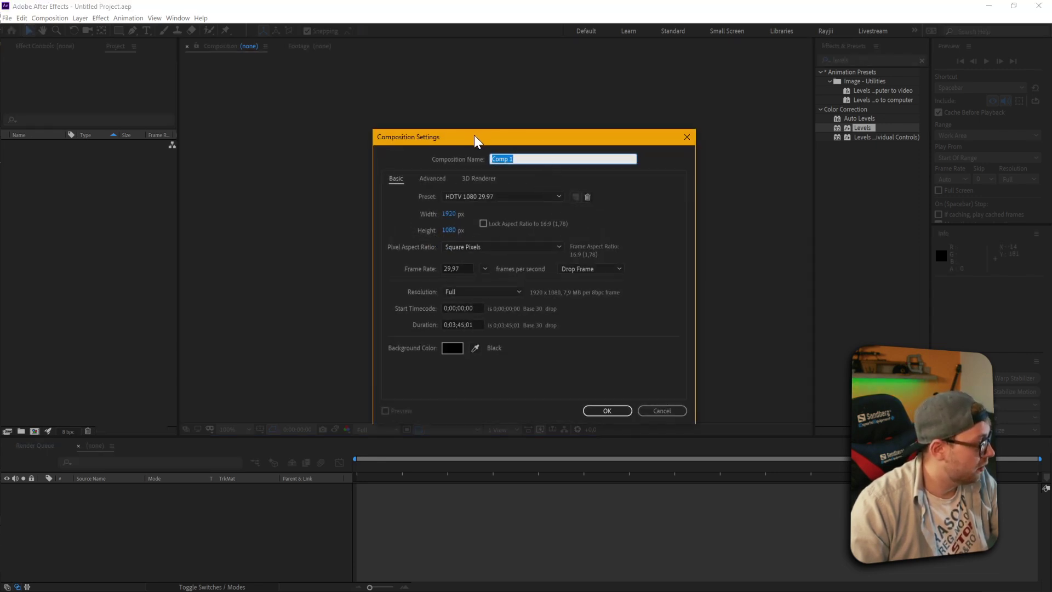
left_click_drag(477, 137, 400, 140)
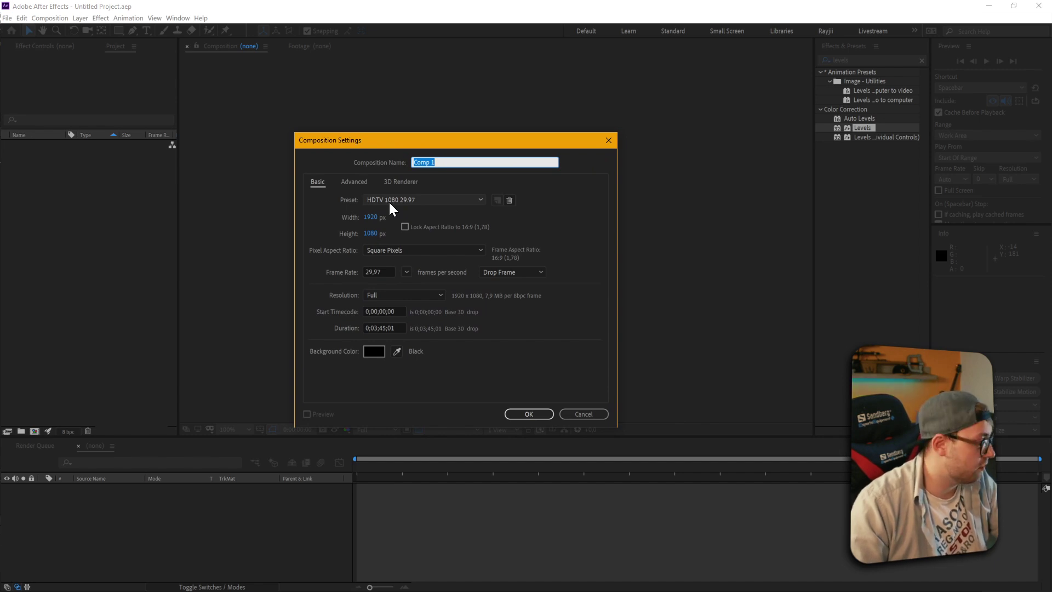
left_click(393, 198)
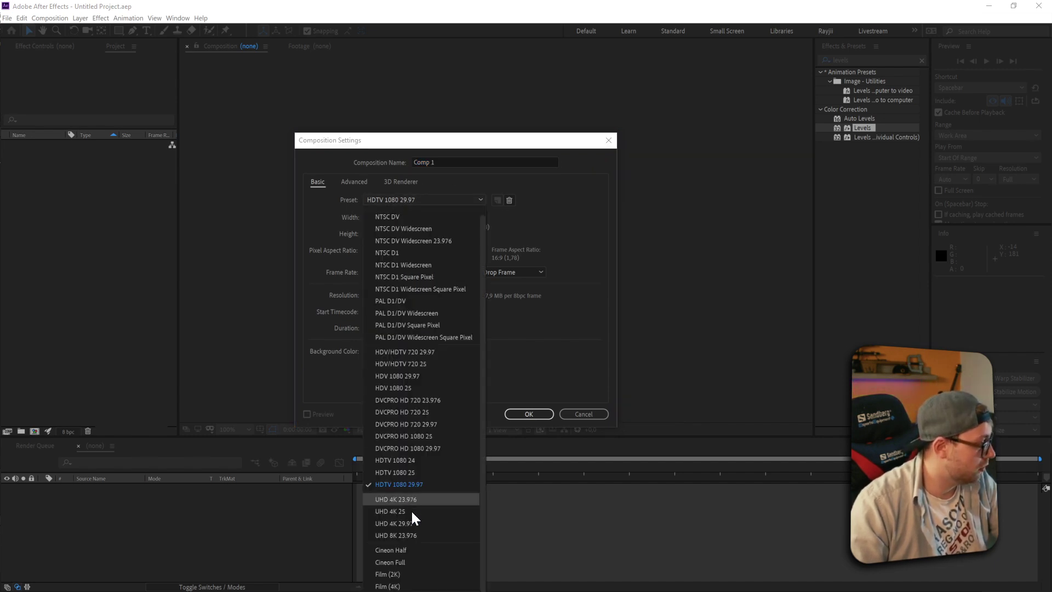
left_click(327, 383)
left_click(519, 412)
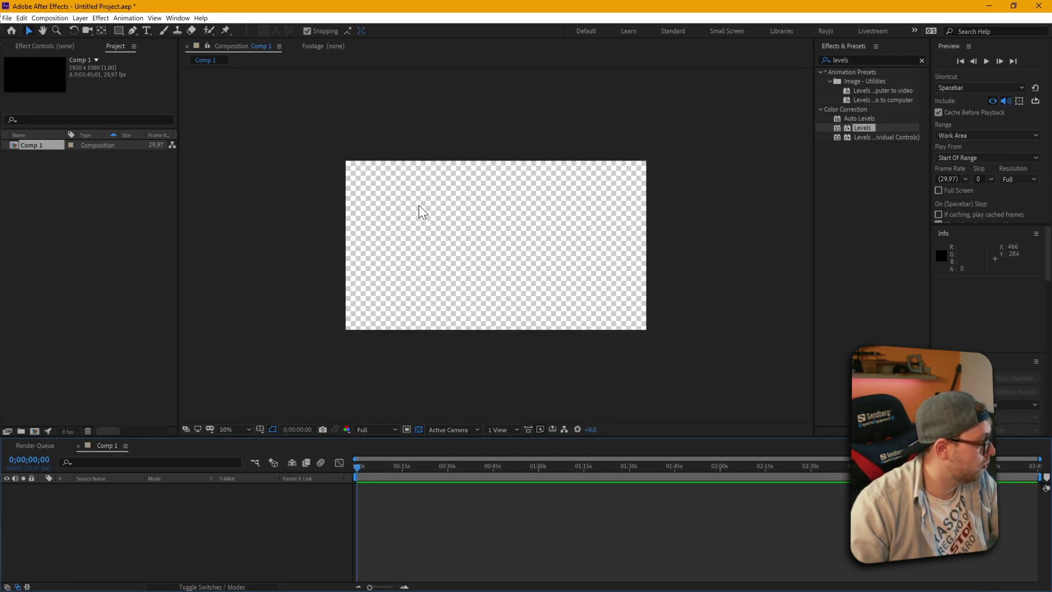
key("h")
left_click_drag(420, 209, 444, 204)
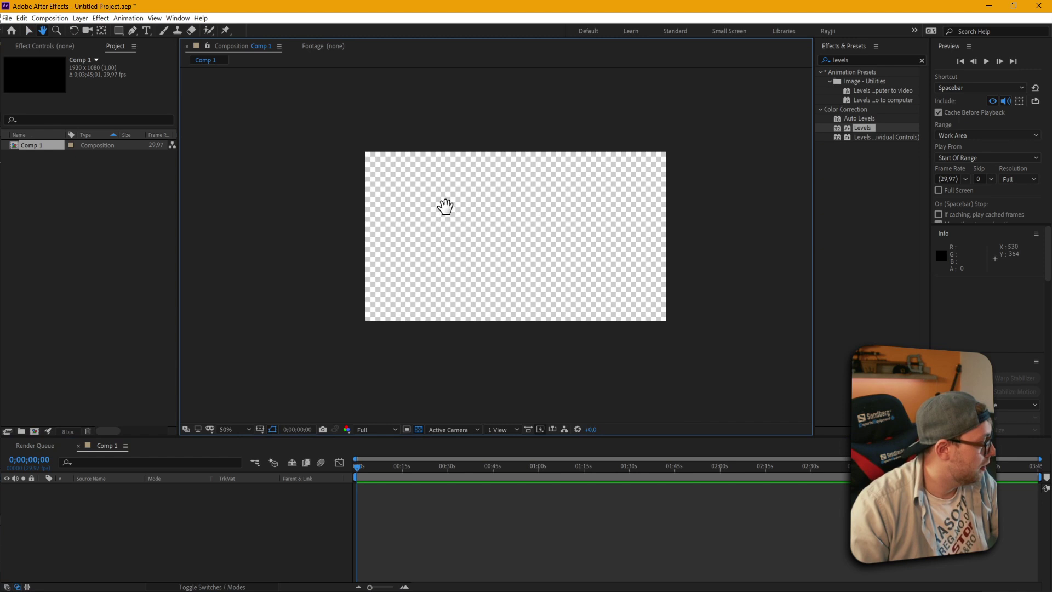
left_click(26, 27)
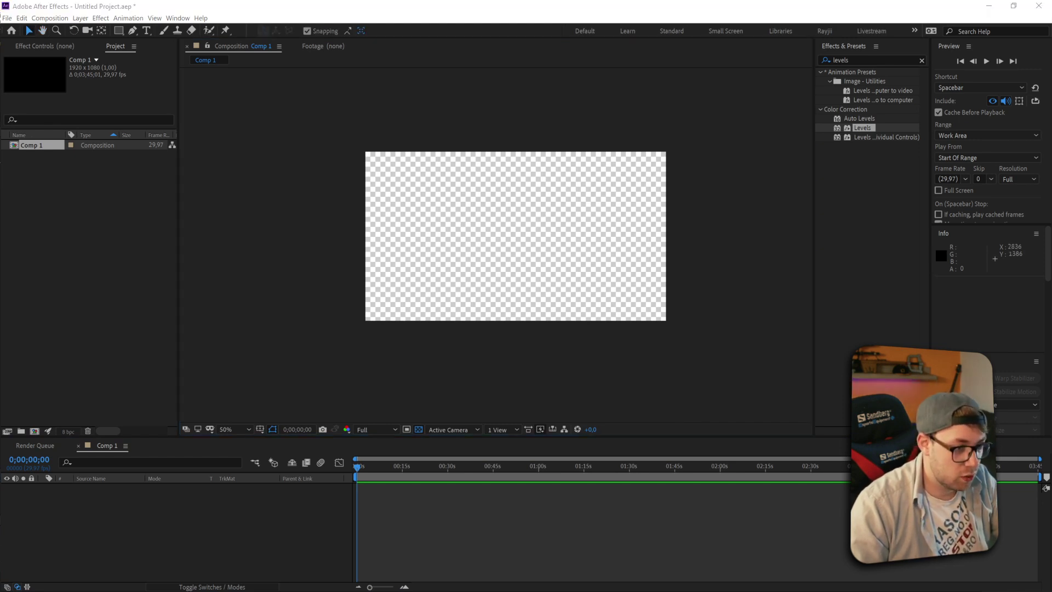
Step: Import C05_AllMight.avi and C05_Background_Sunset.png, then stack the character clip above the sunset background
left_click_drag(800, 230, 106, 211)
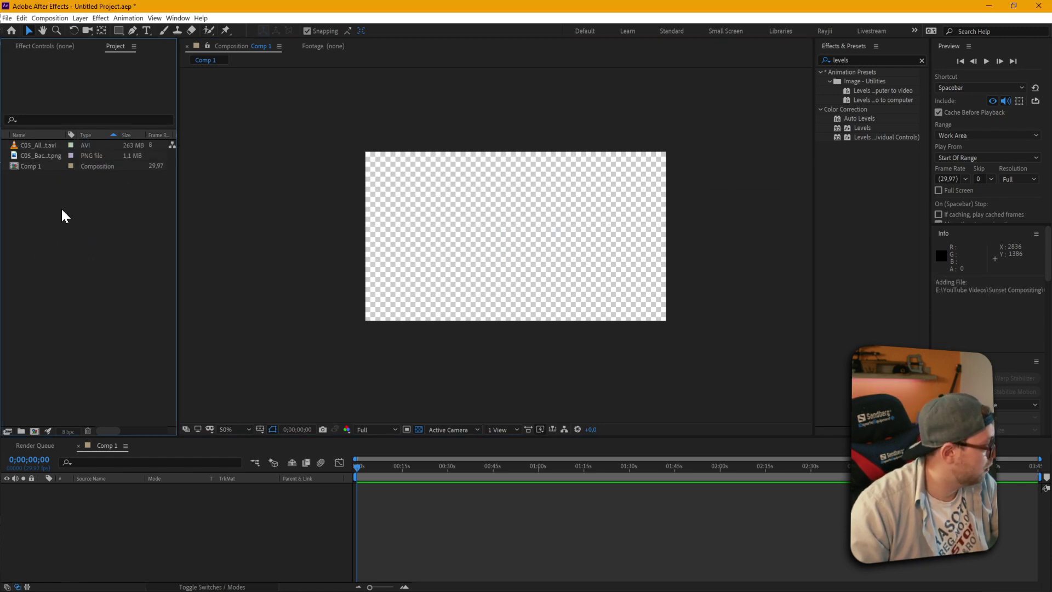
left_click(41, 156)
left_click_drag(47, 155, 112, 509)
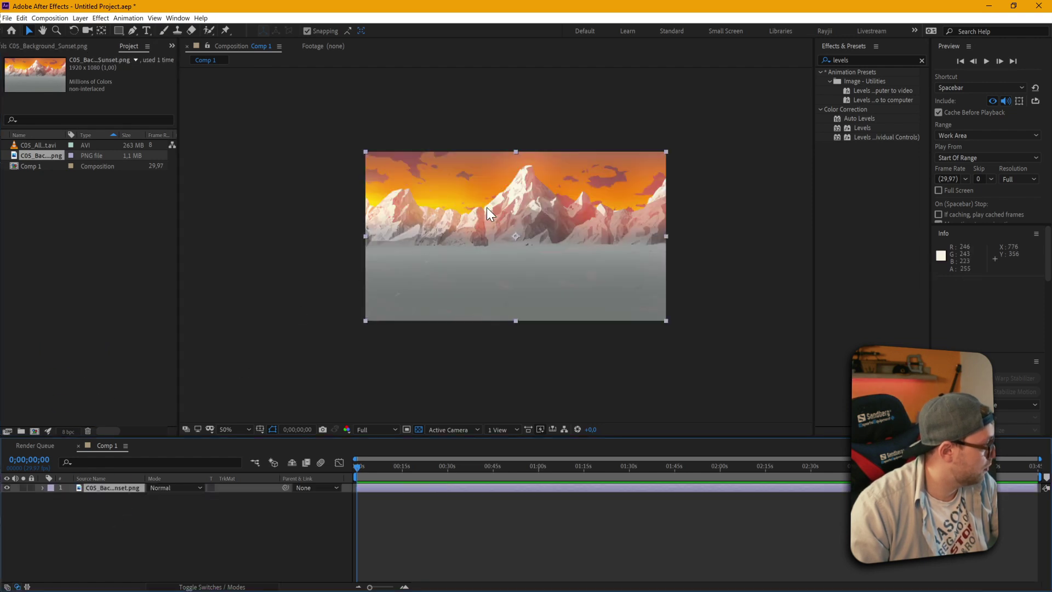
left_click(35, 146)
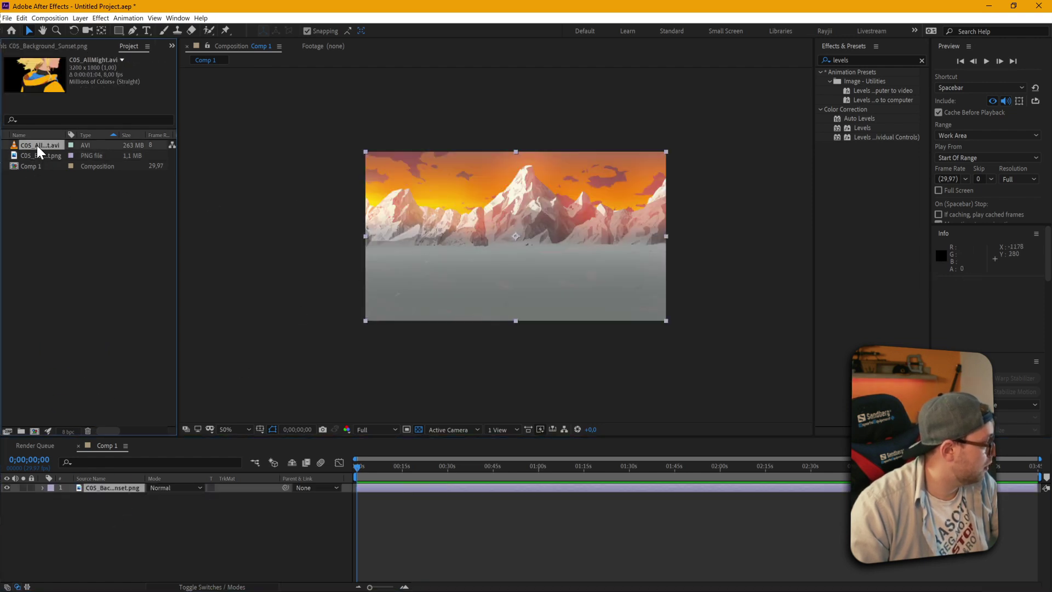
left_click_drag(38, 145, 109, 483)
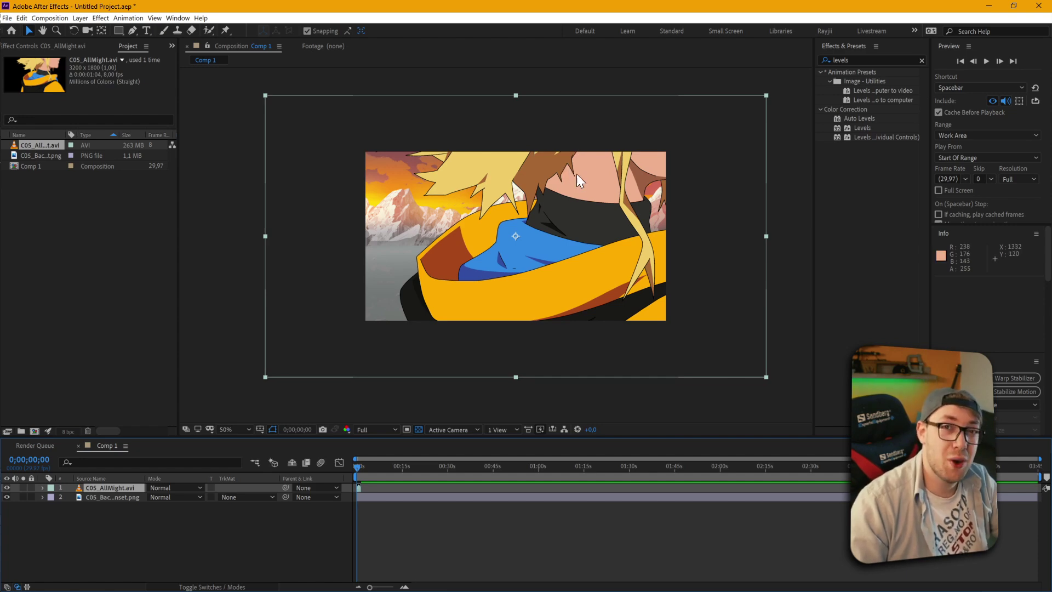
Step: Zoom and pan the viewer to inspect the character's hair and face
scroll(504, 179, "up", 3)
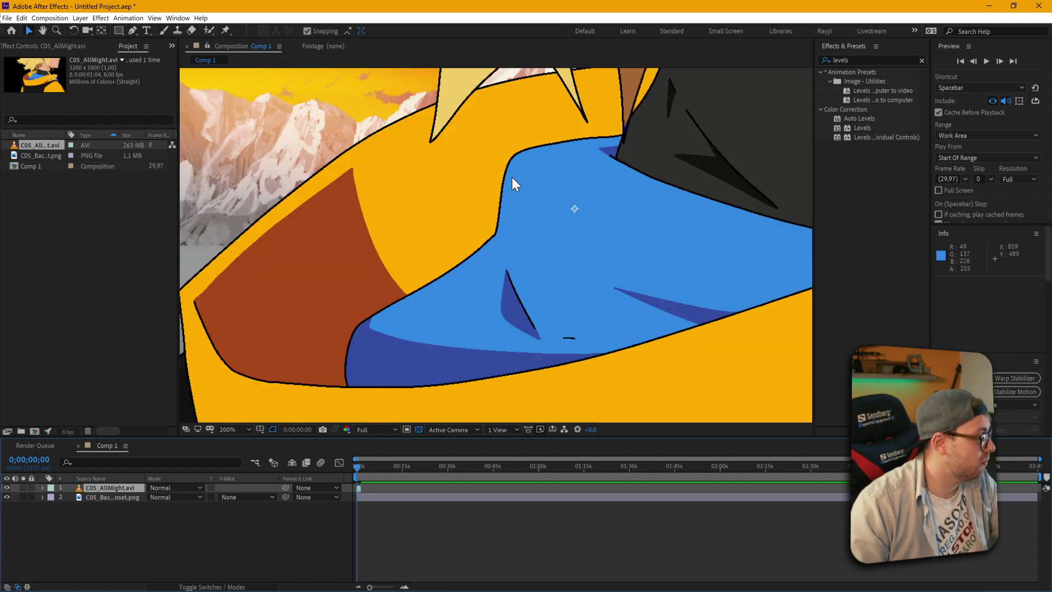
key("h")
left_click_drag(498, 148, 453, 308)
mouse_move(559, 188)
left_mouse_down()
mouse_move(443, 324)
mouse_move(552, 204)
left_mouse_up()
key("v")
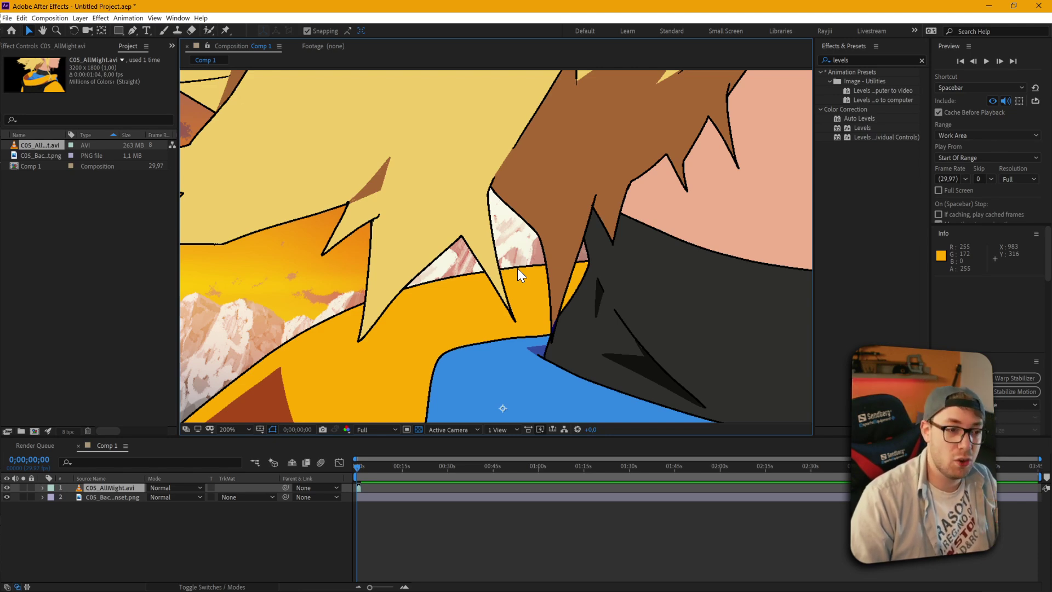
Step: Fit the C05_AllMight.avi character clip to the composition frame
scroll(400, 224, "down", 2)
scroll(400, 225, "down", 1)
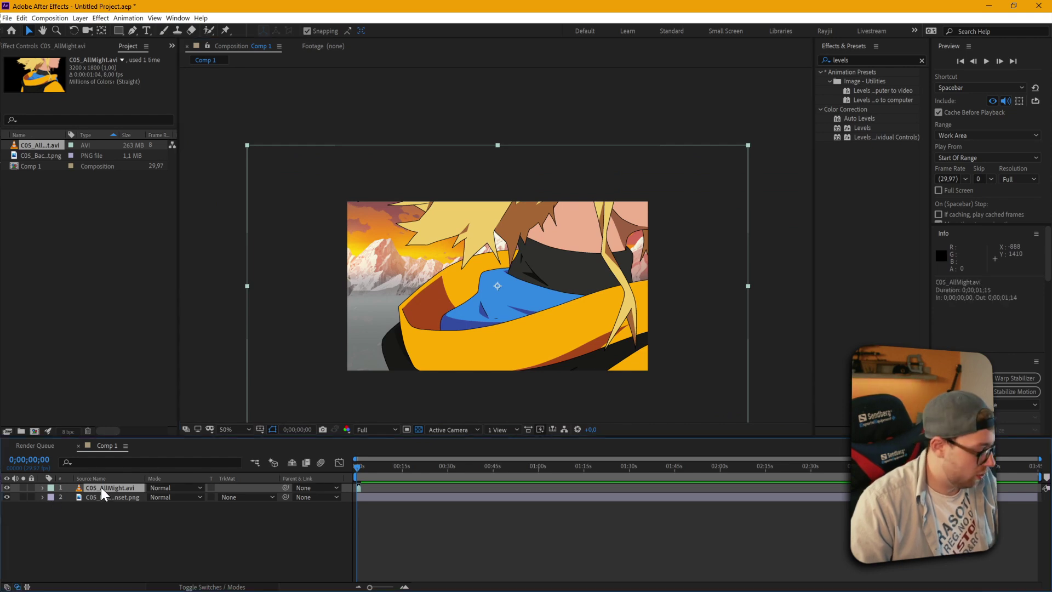
key("ctrl+alt+f")
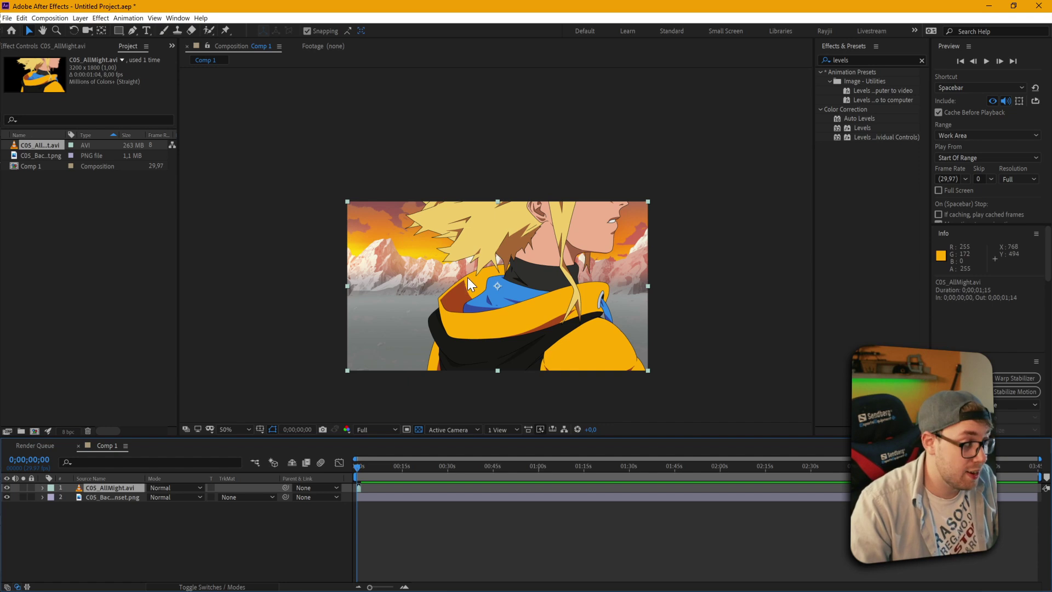
Step: Duplicate the character layer so two copies sit above the background
scroll(470, 261, "up", 1)
left_click_drag(475, 265, 486, 184)
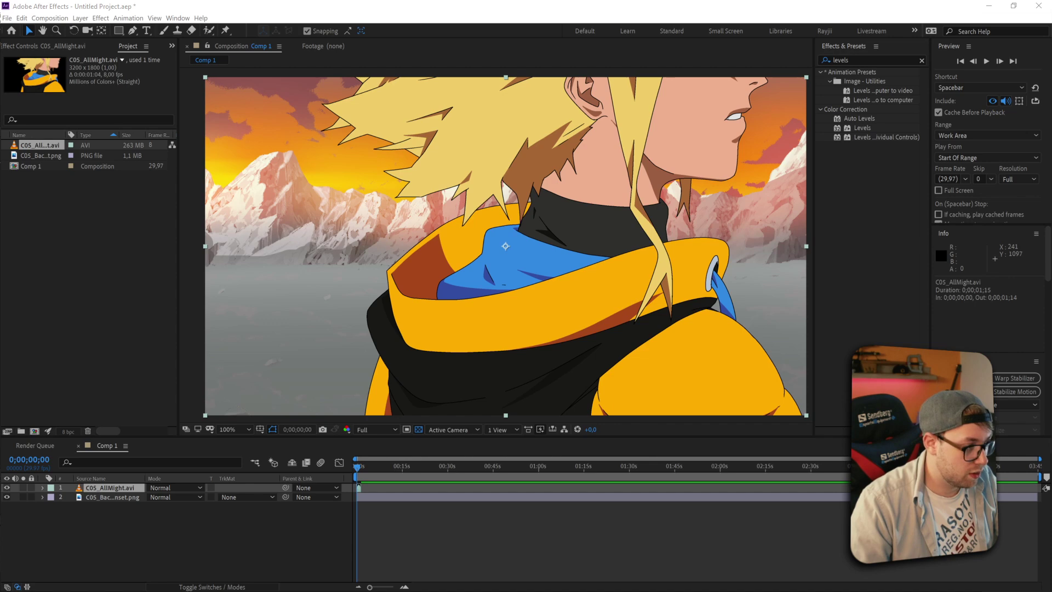
left_click(110, 485)
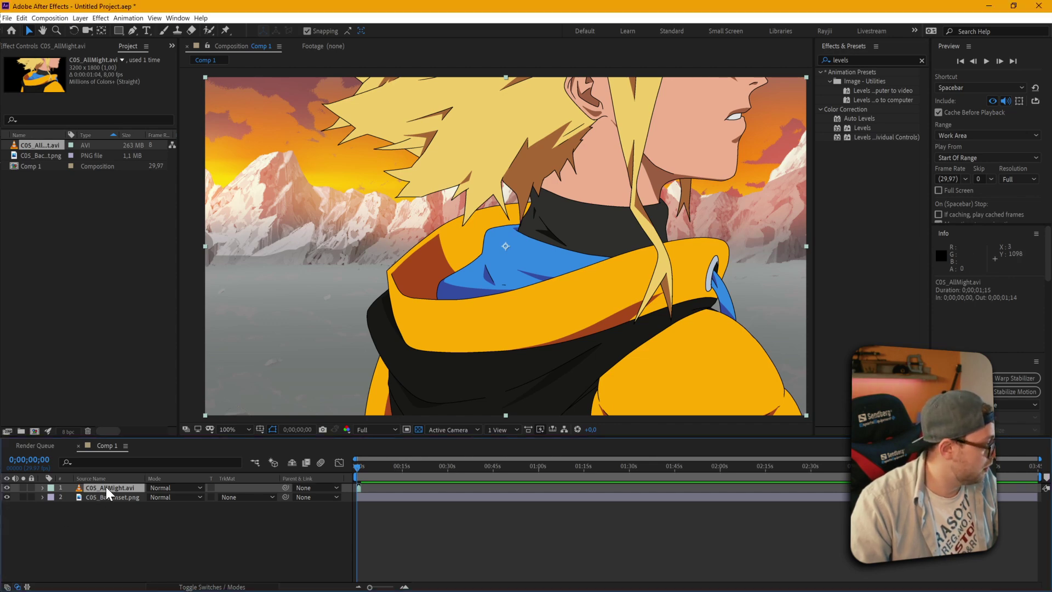
key("ctrl+d")
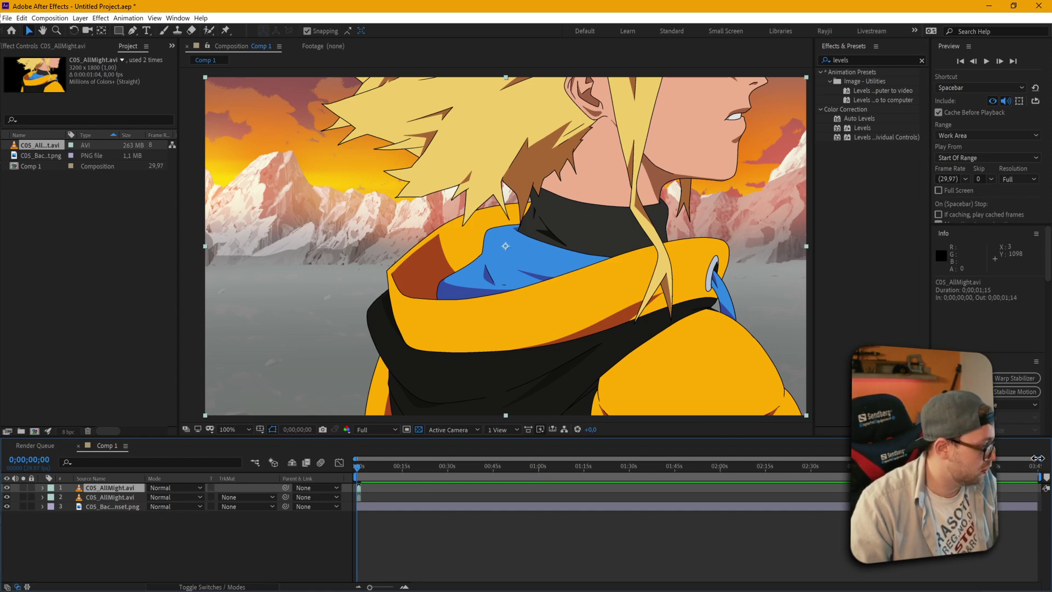
Step: End the work area at 0;00;01;14 and return to the composition start
left_click_drag(1037, 456, 443, 466)
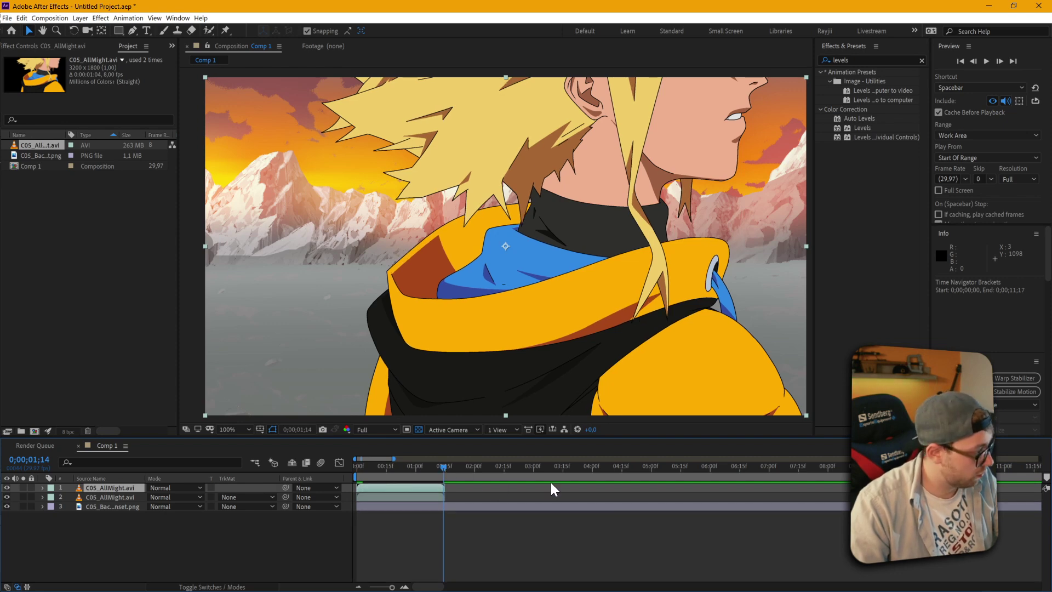
key("n")
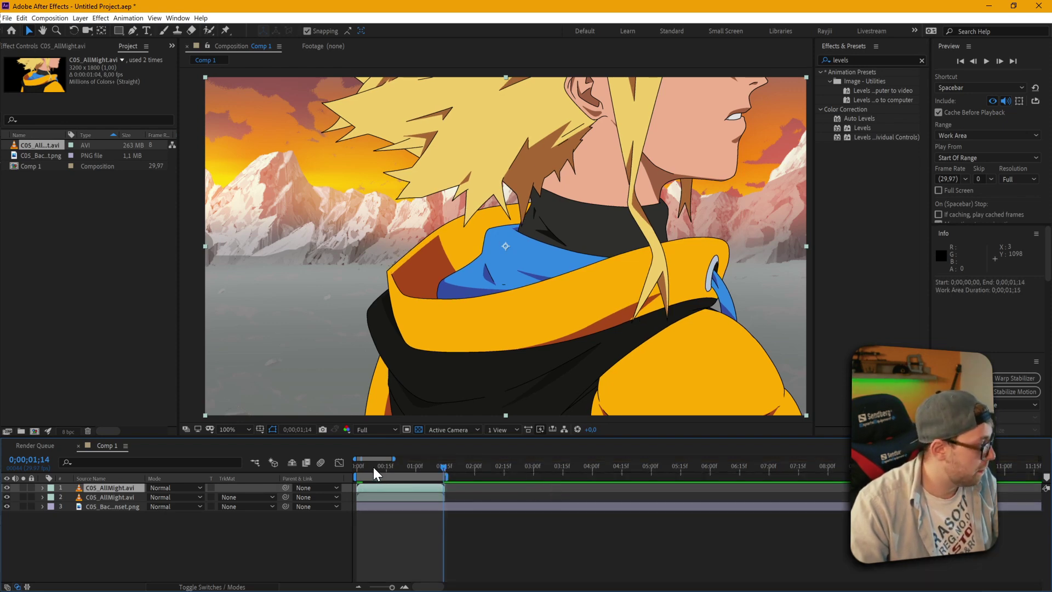
left_click_drag(373, 465, 337, 466)
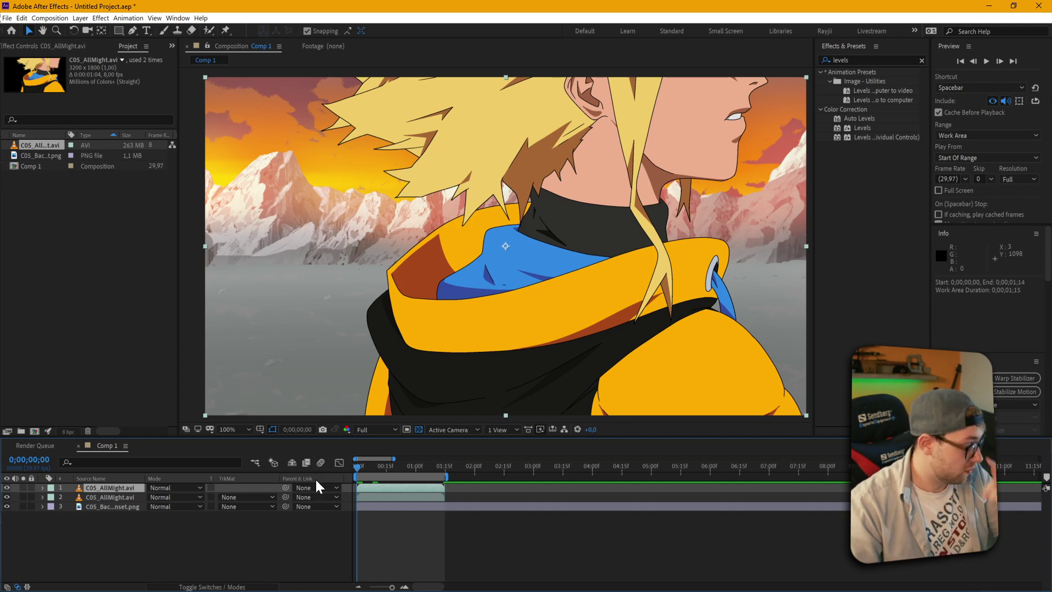
Step: Hide the top character copy and select the lower copy
left_click(108, 497)
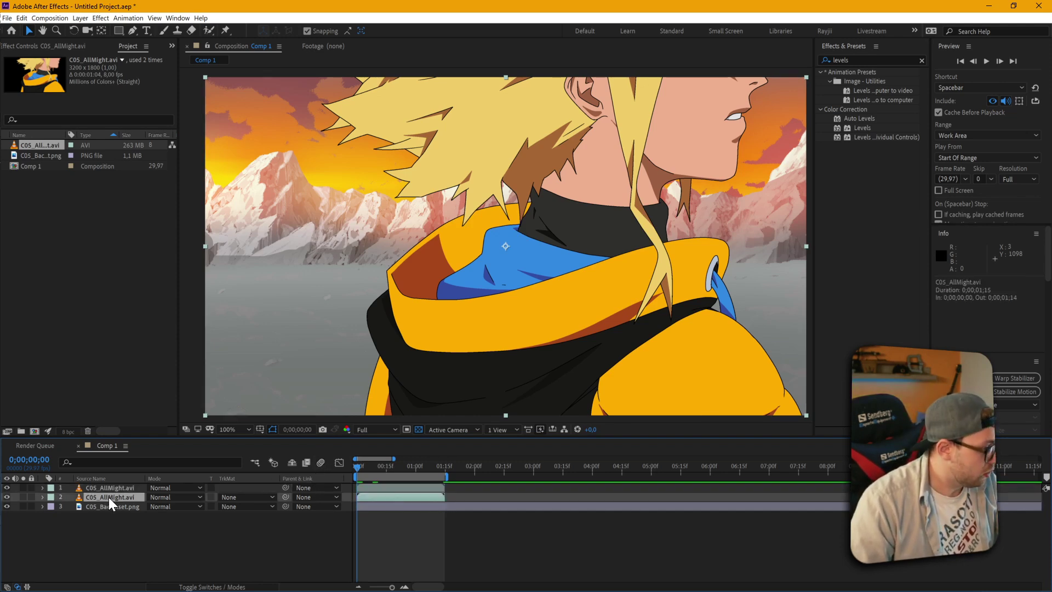
left_click(103, 485)
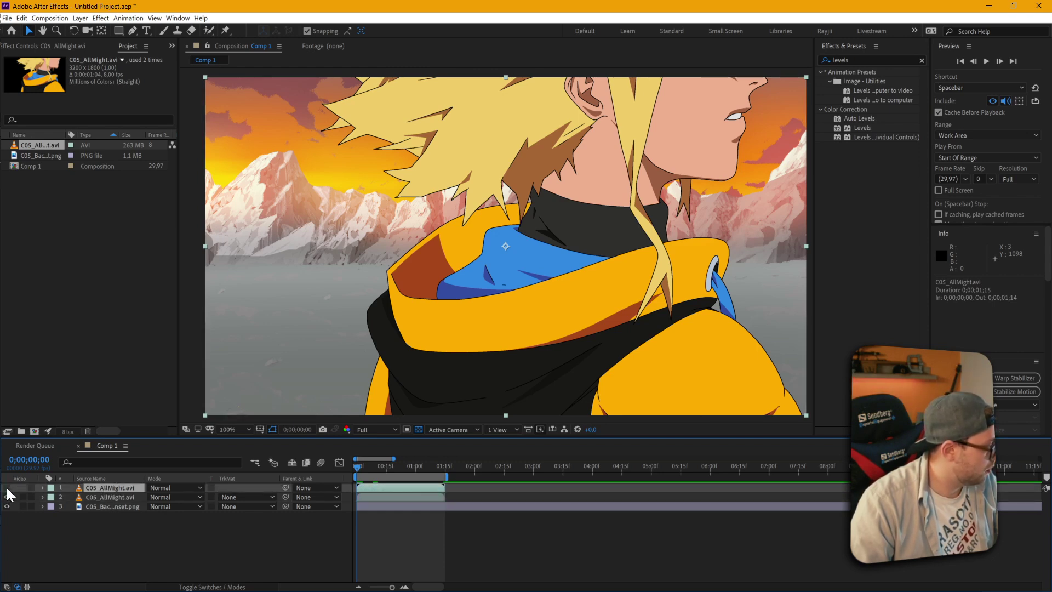
left_click(5, 485)
left_click(101, 496)
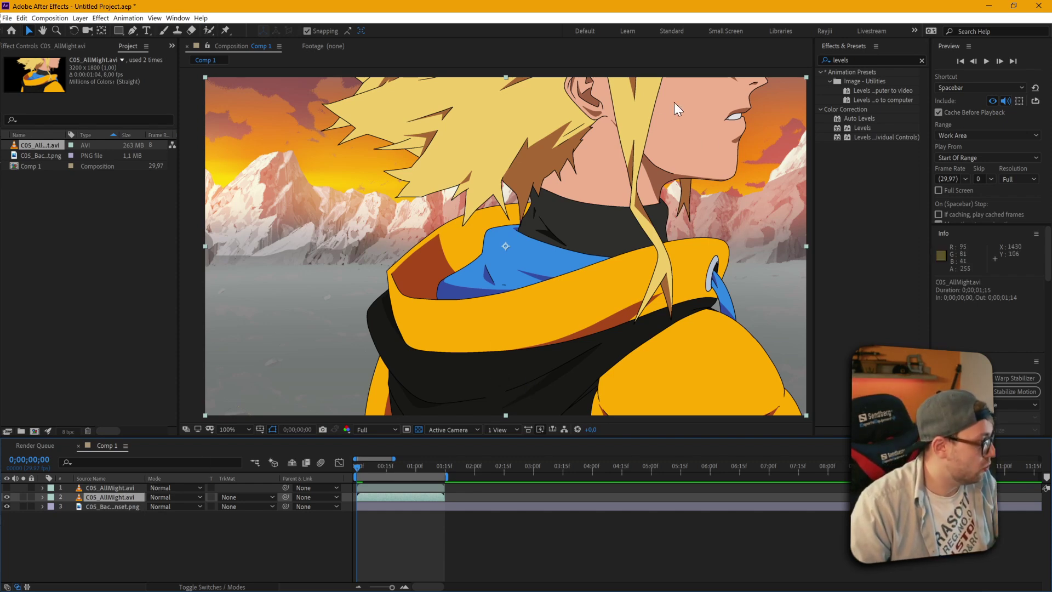
Step: Clear the old effect search and search 'curv' in Effects & Presets
left_click(863, 60)
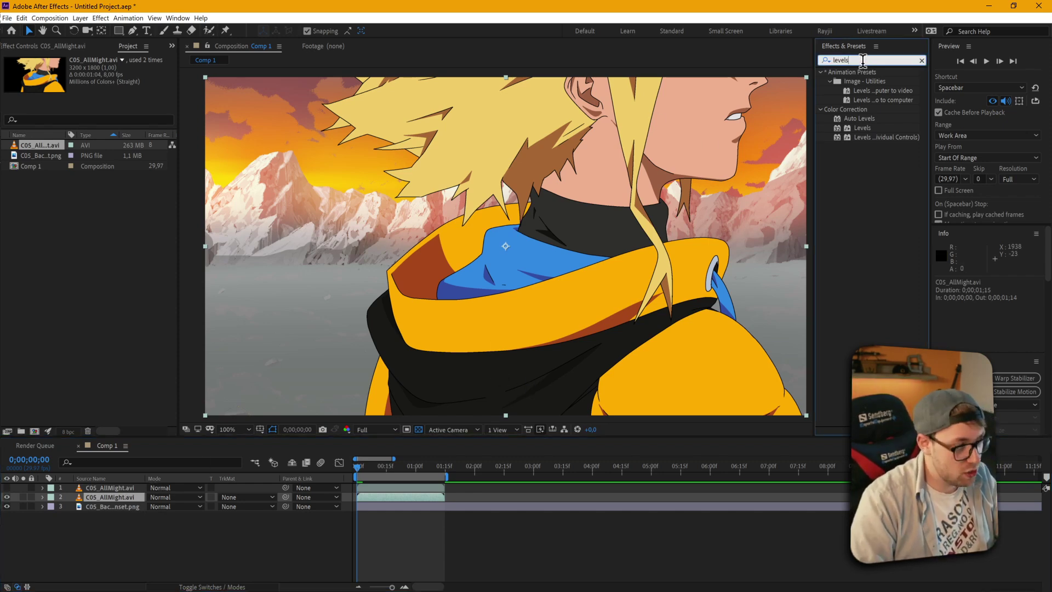
key("ctrl+a")
key("BackSpace")
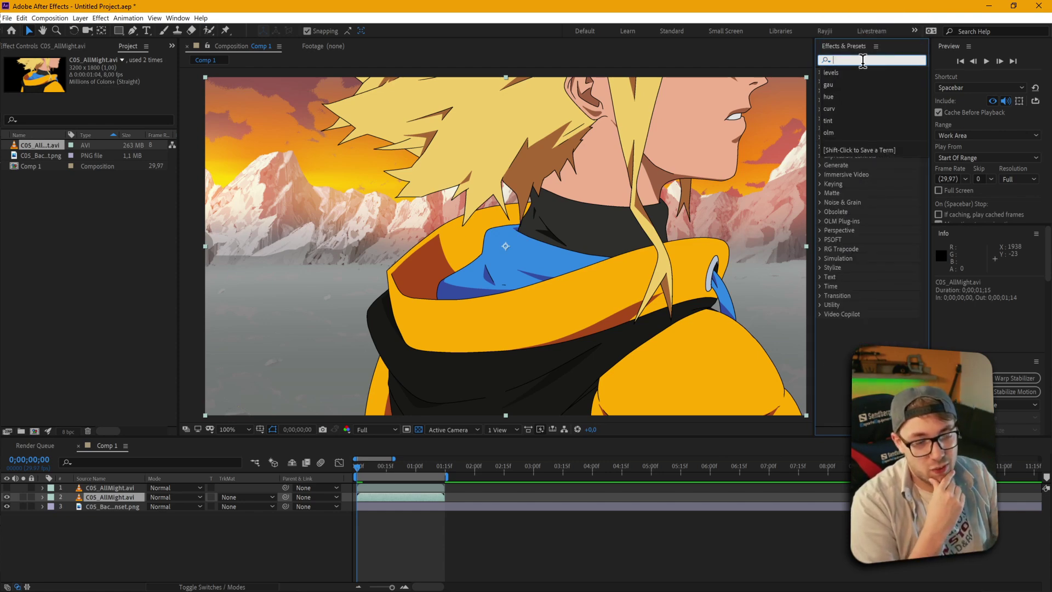
left_click(863, 60)
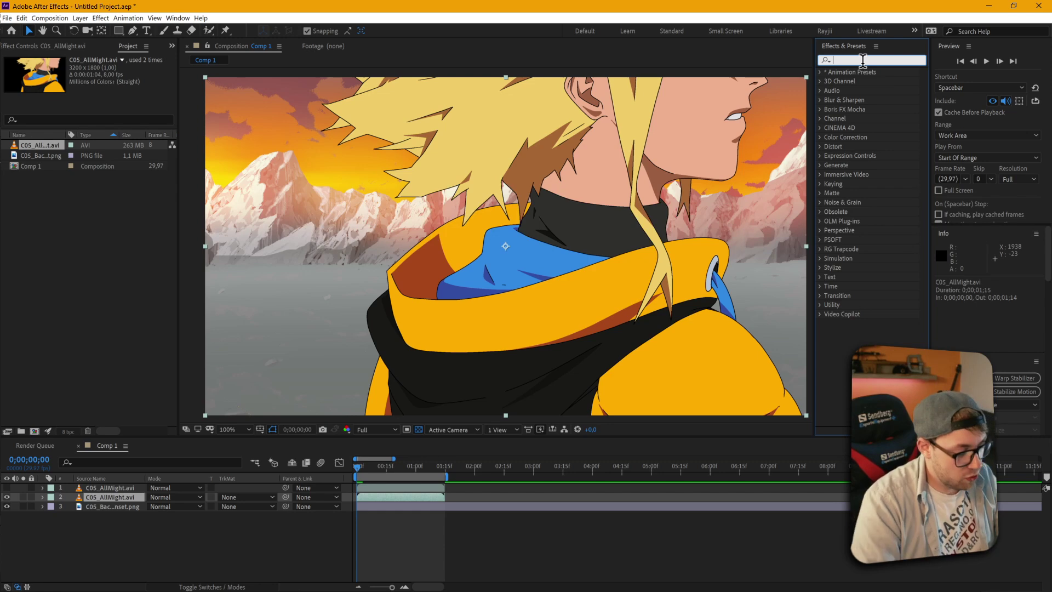
type("curv")
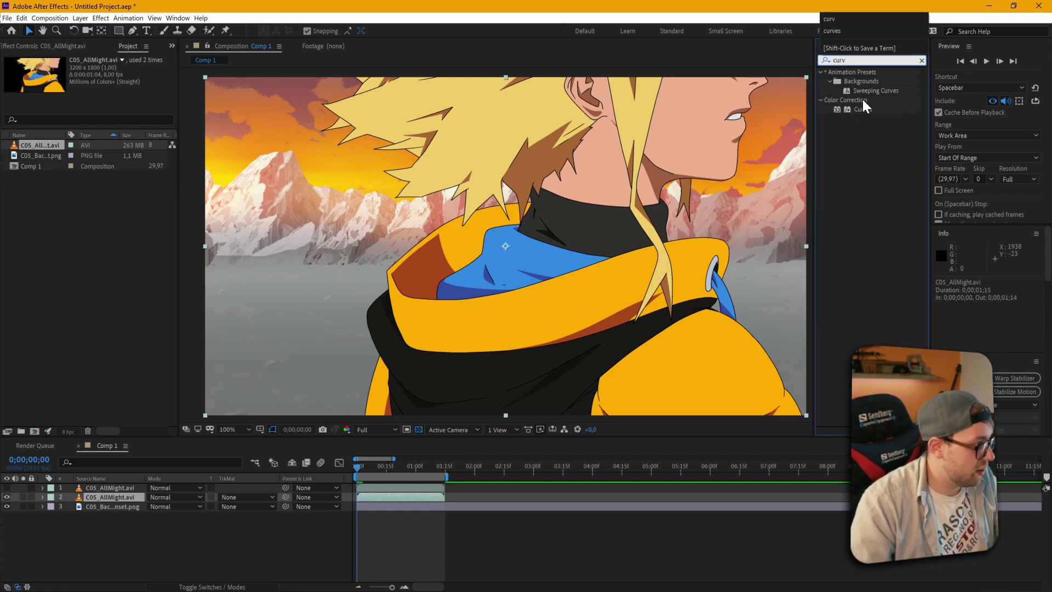
Step: Apply Curves to the lower character copy and bow its RGB curve downward
left_click(864, 109)
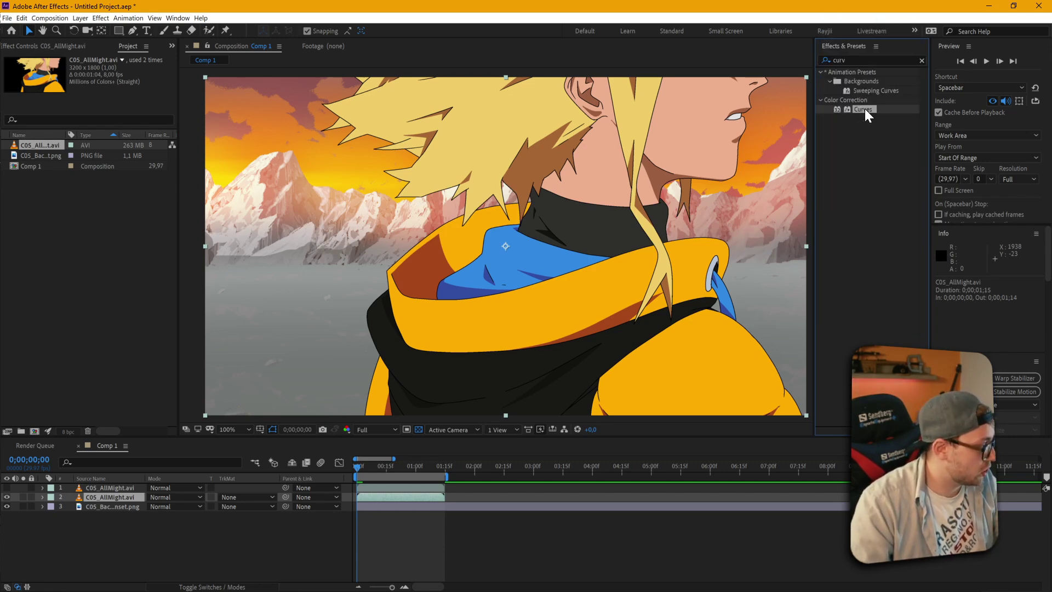
double_click(864, 109)
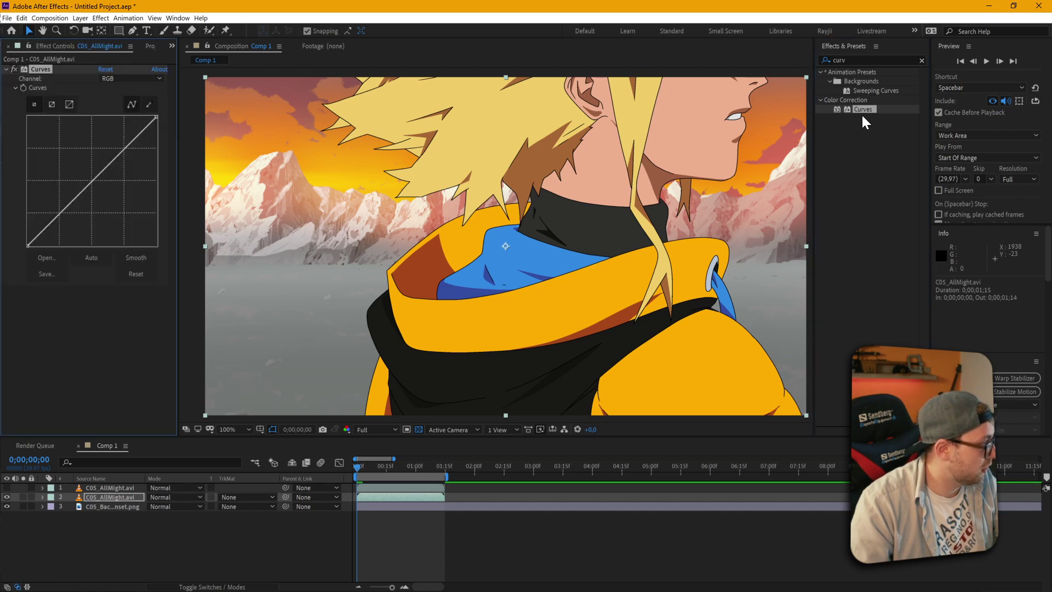
left_click(94, 184)
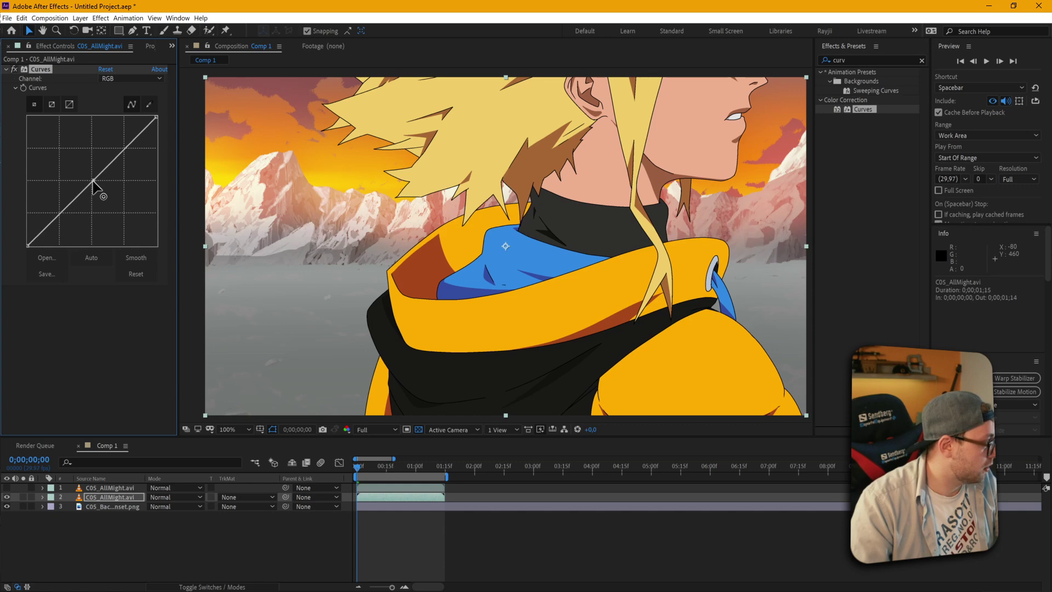
left_click_drag(94, 185, 101, 189)
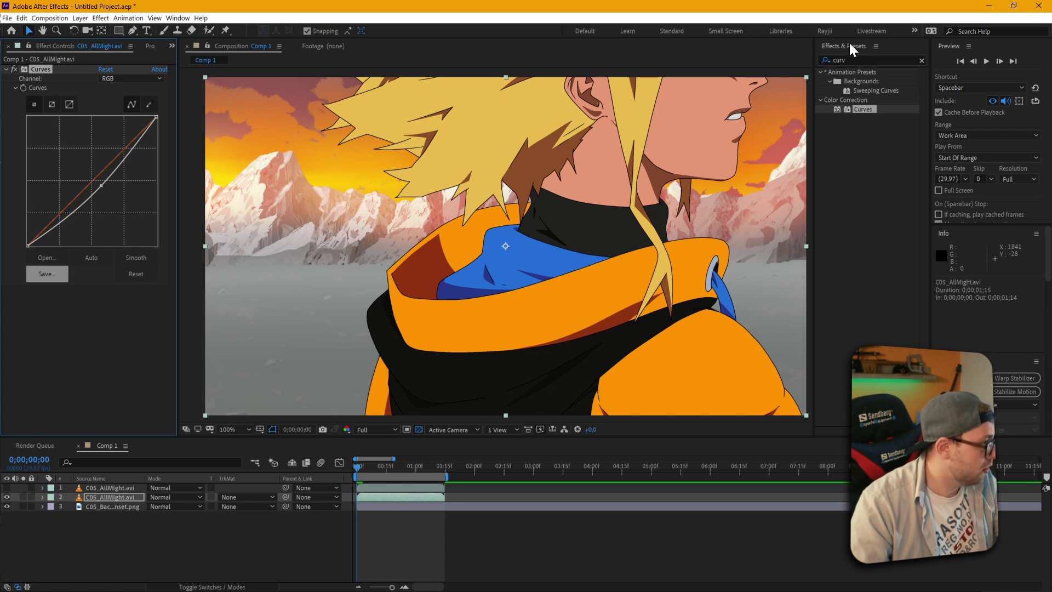
Step: Apply Hue/Saturation to the lower character copy with Master Saturation at -10
double_click(839, 59)
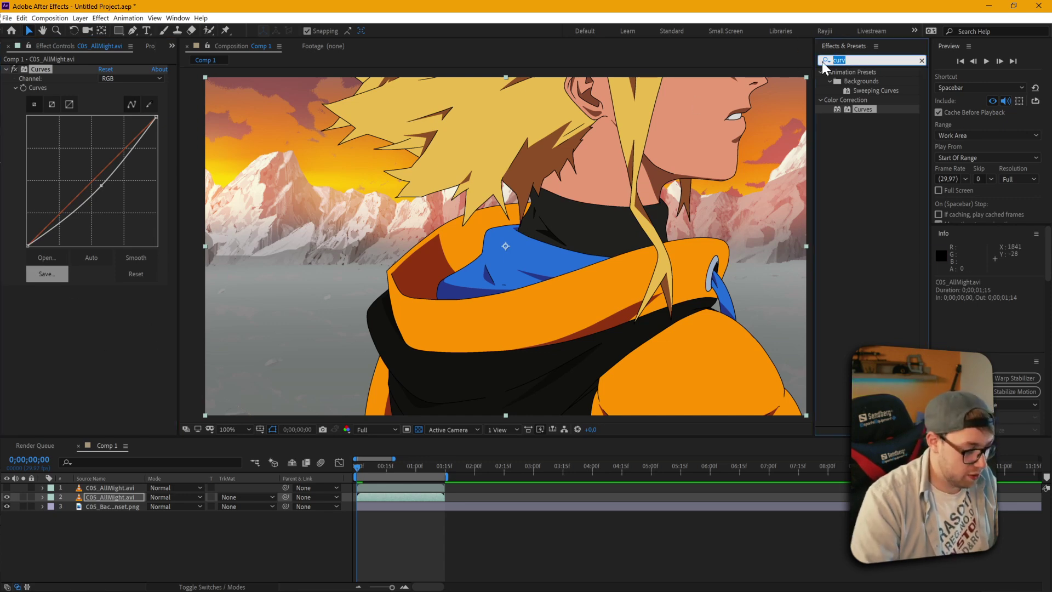
type("hue")
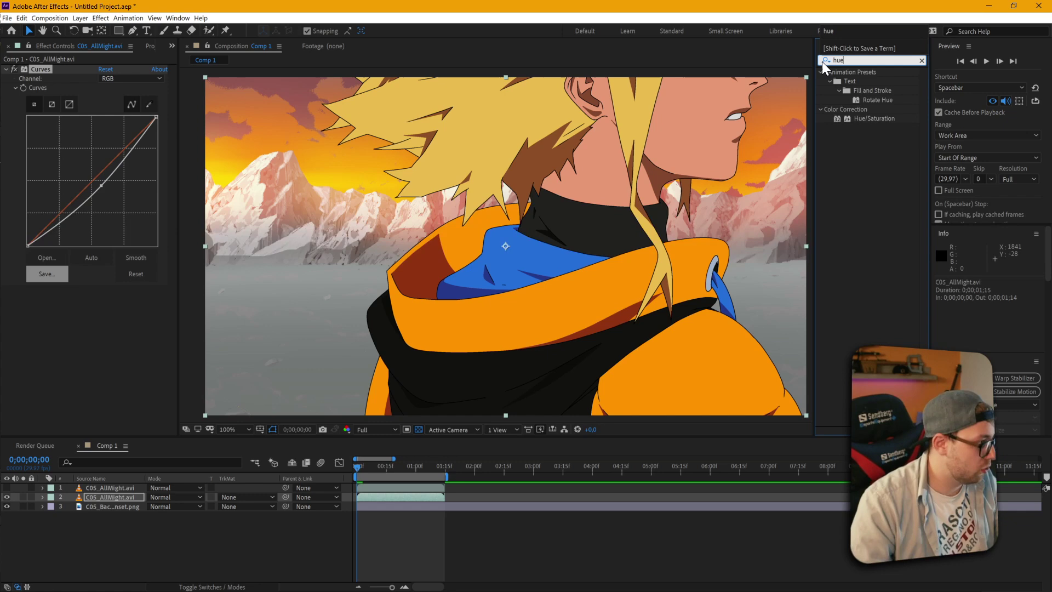
double_click(863, 118)
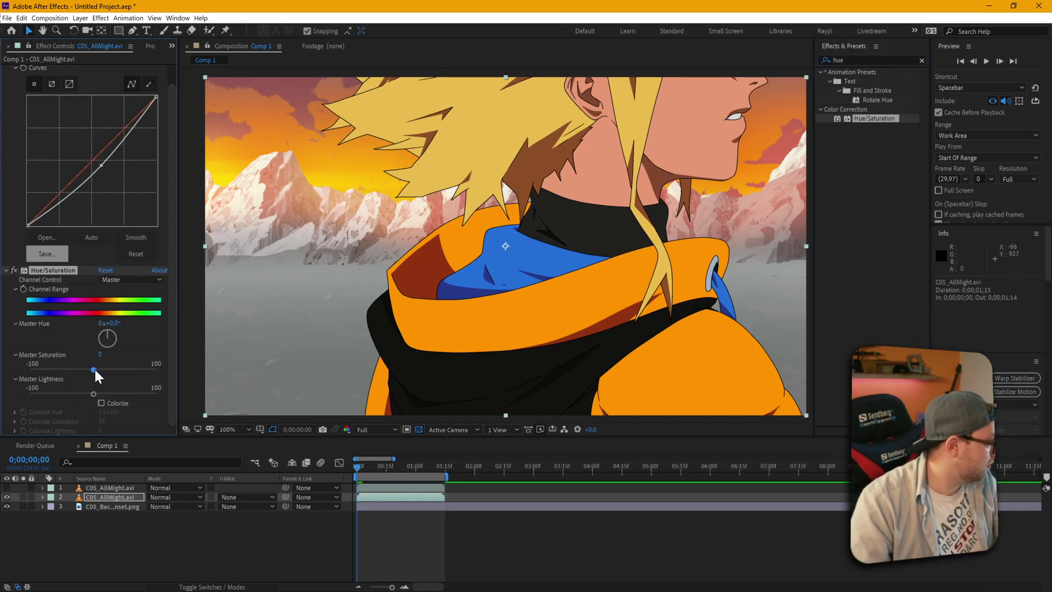
left_click_drag(95, 369, 89, 370)
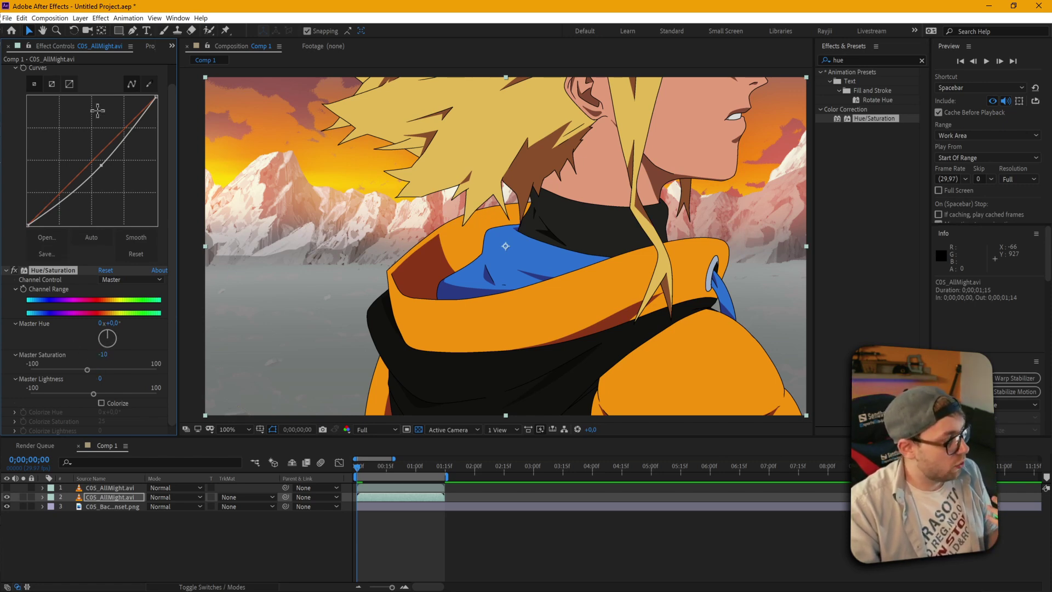
scroll(118, 153, "up", 2)
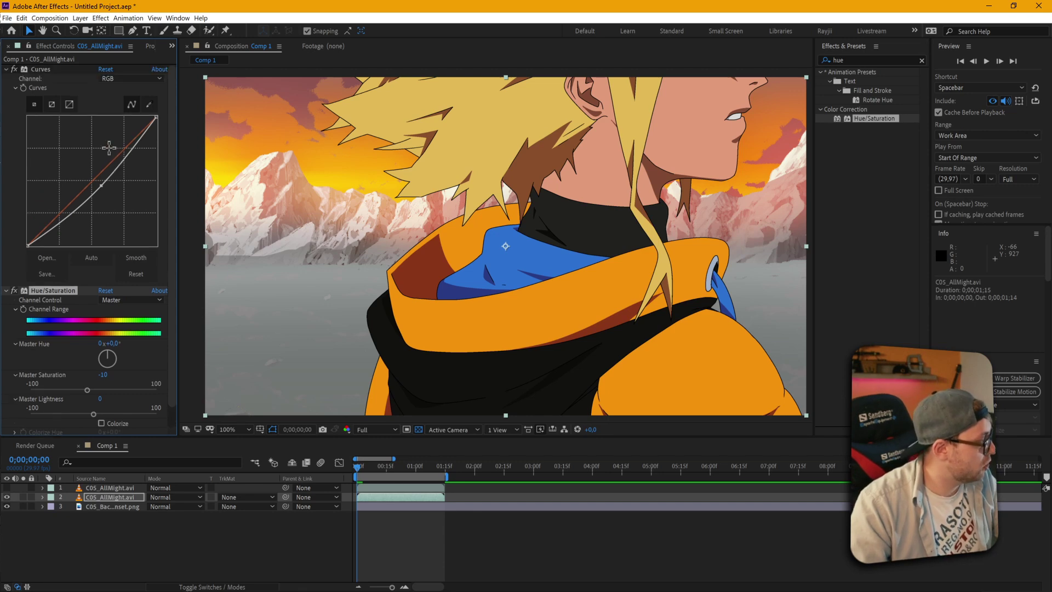
left_click(112, 78)
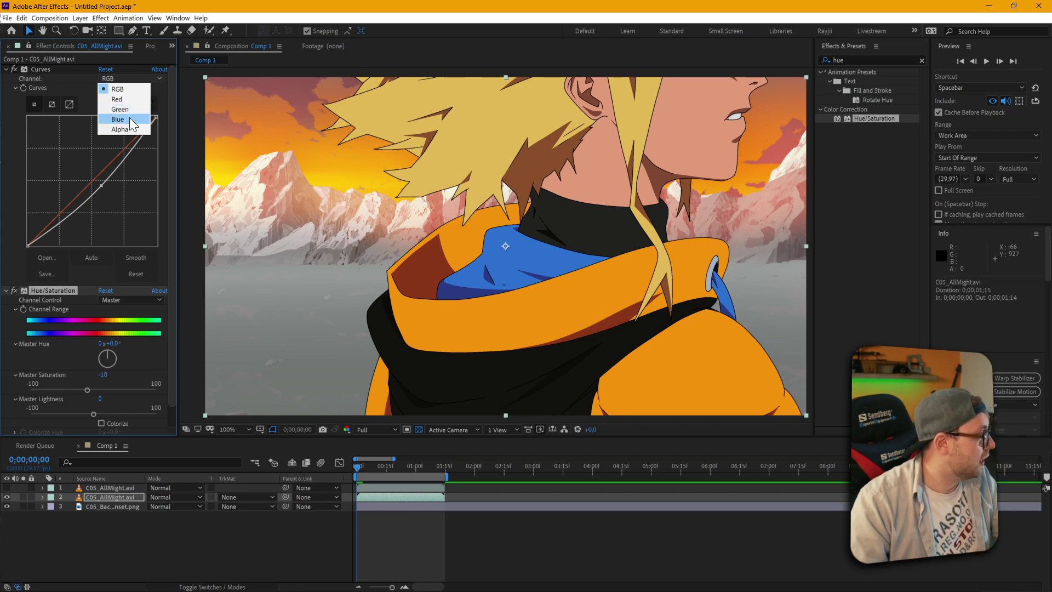
left_click(129, 119)
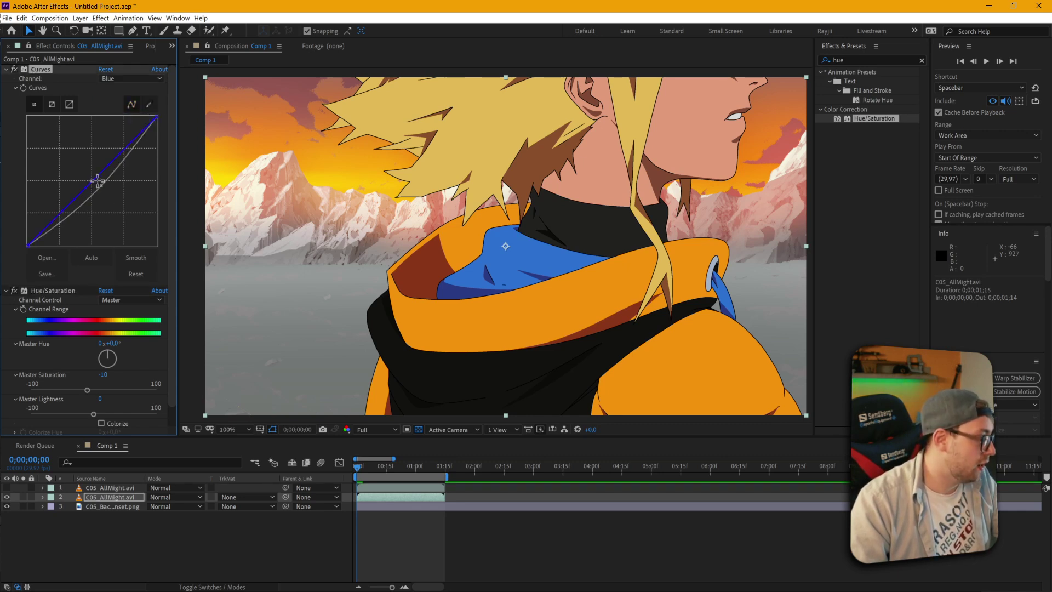
left_click_drag(97, 178, 124, 195)
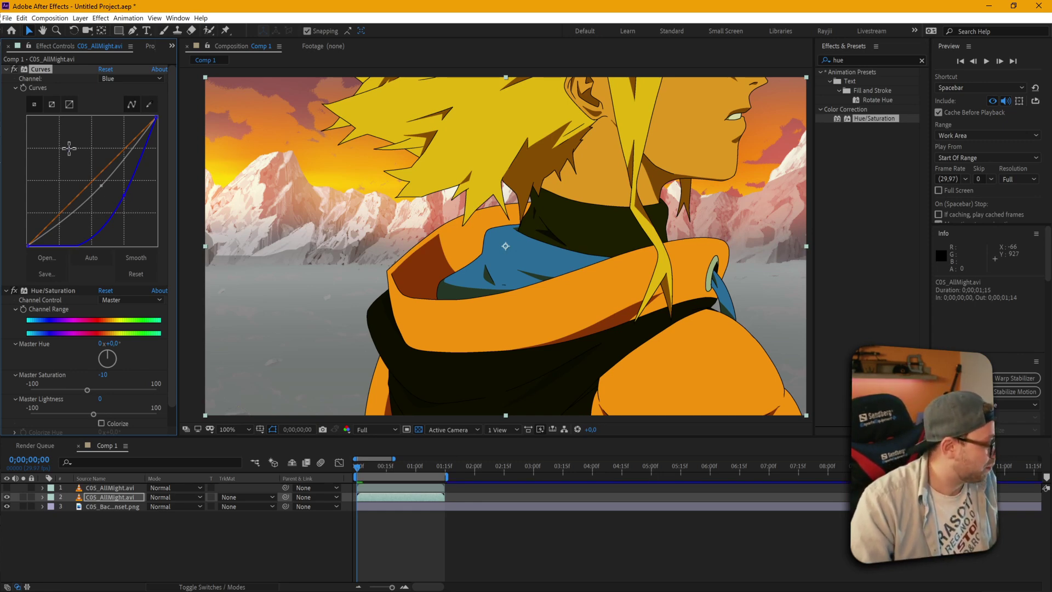
key("ctrl+z")
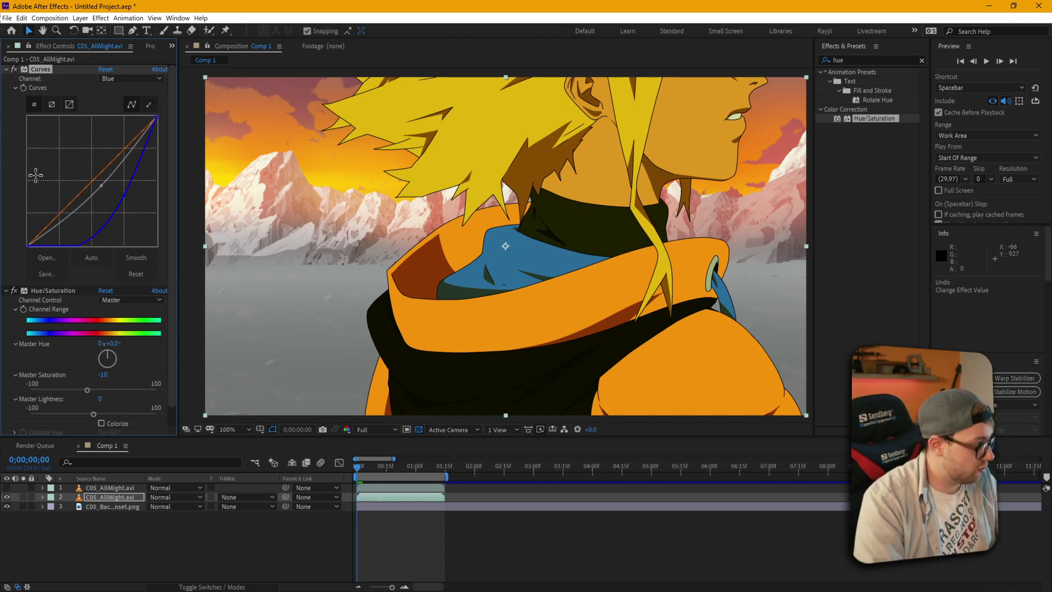
key("ctrl+z")
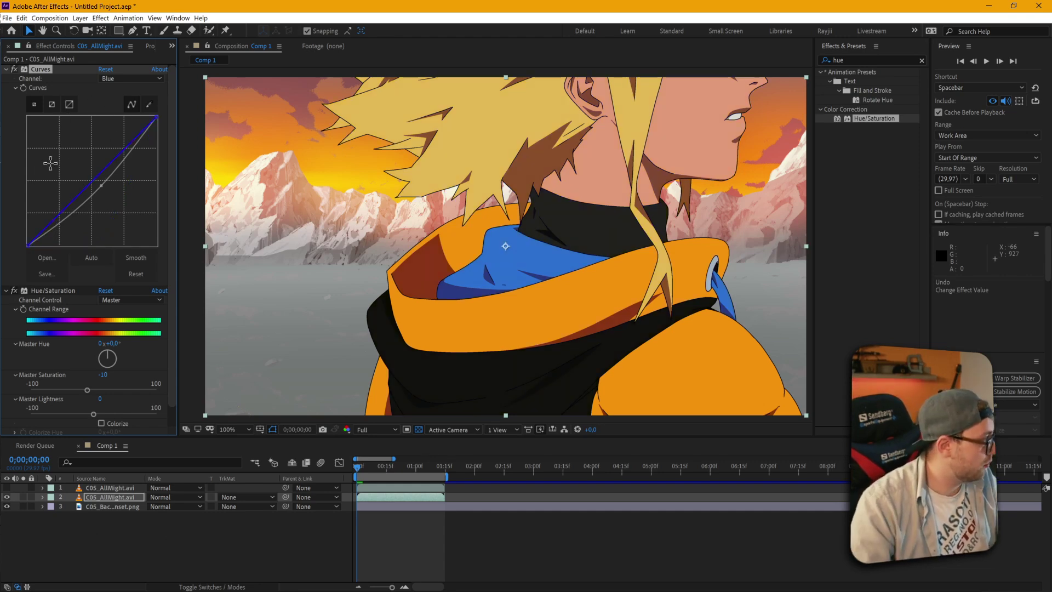
left_click(104, 78)
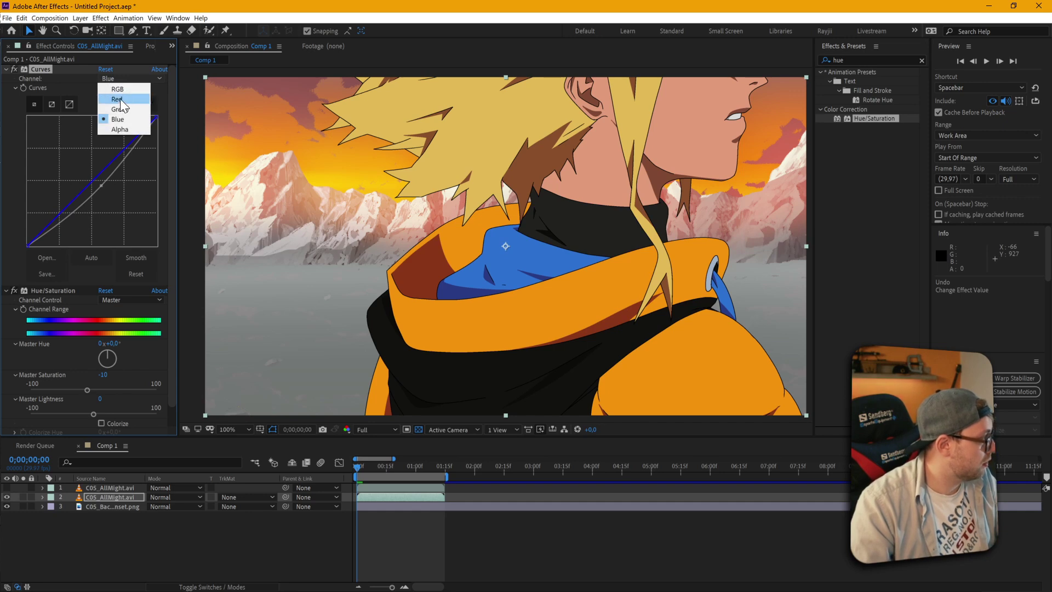
left_click(121, 101)
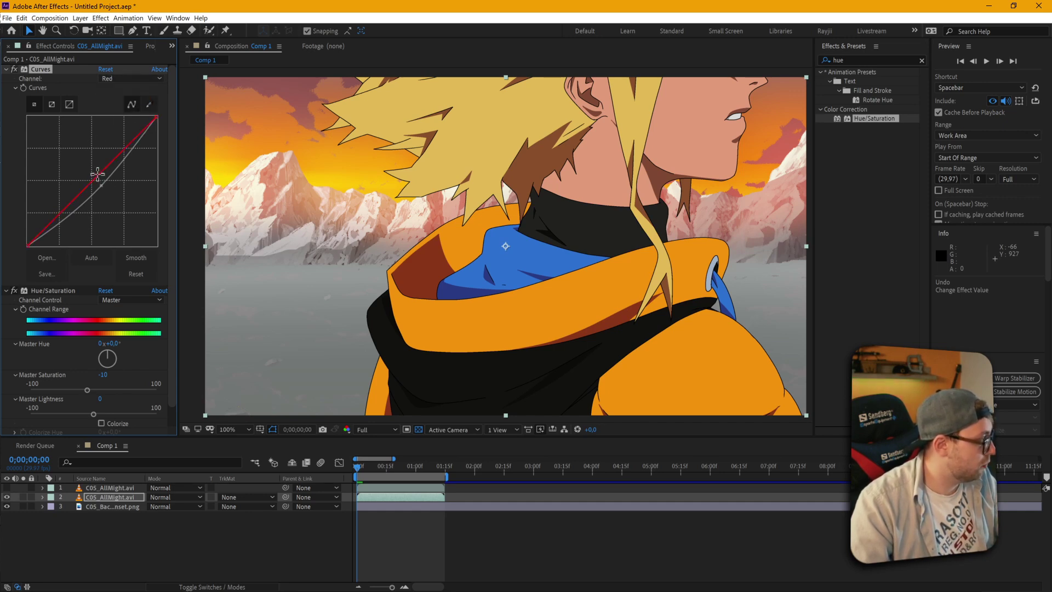
left_click_drag(97, 174, 112, 183)
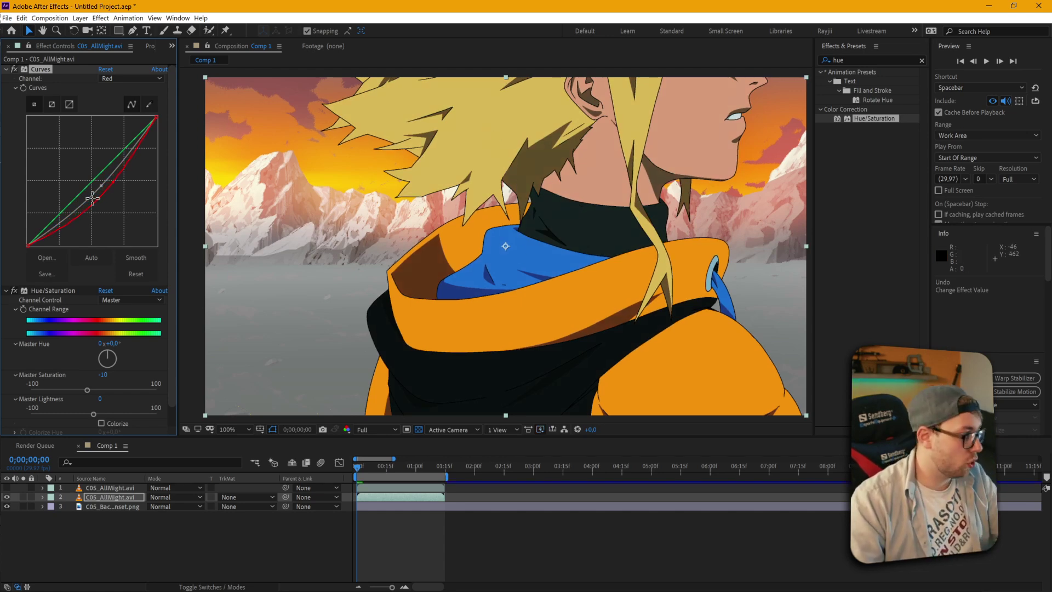
key("ctrl+z")
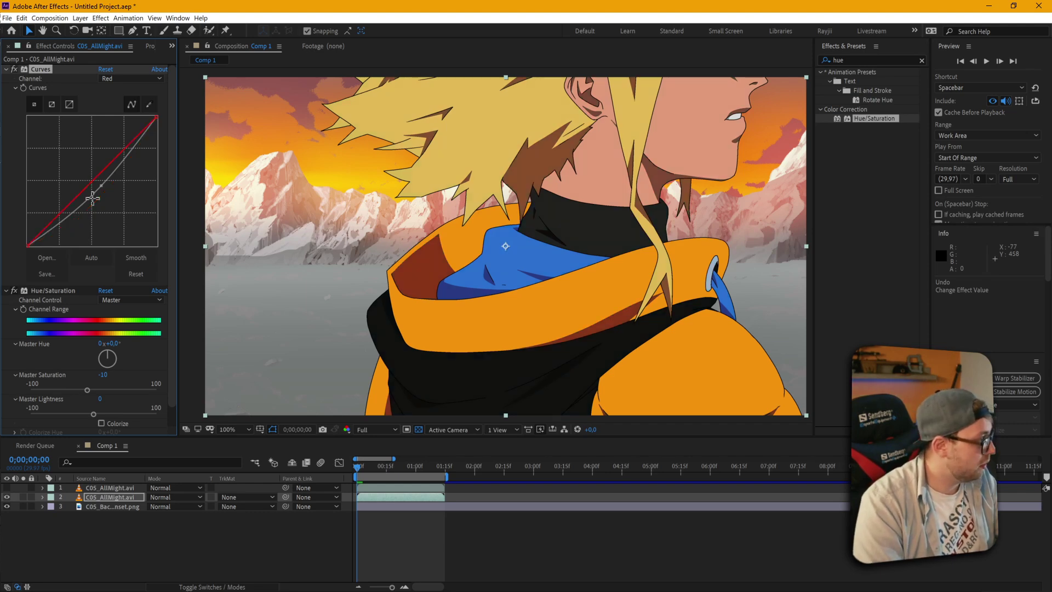
Step: Lower Hue/Saturation Master Lightness to -38 with the Curves and Hue/Saturation panels collapsed
left_click(6, 69)
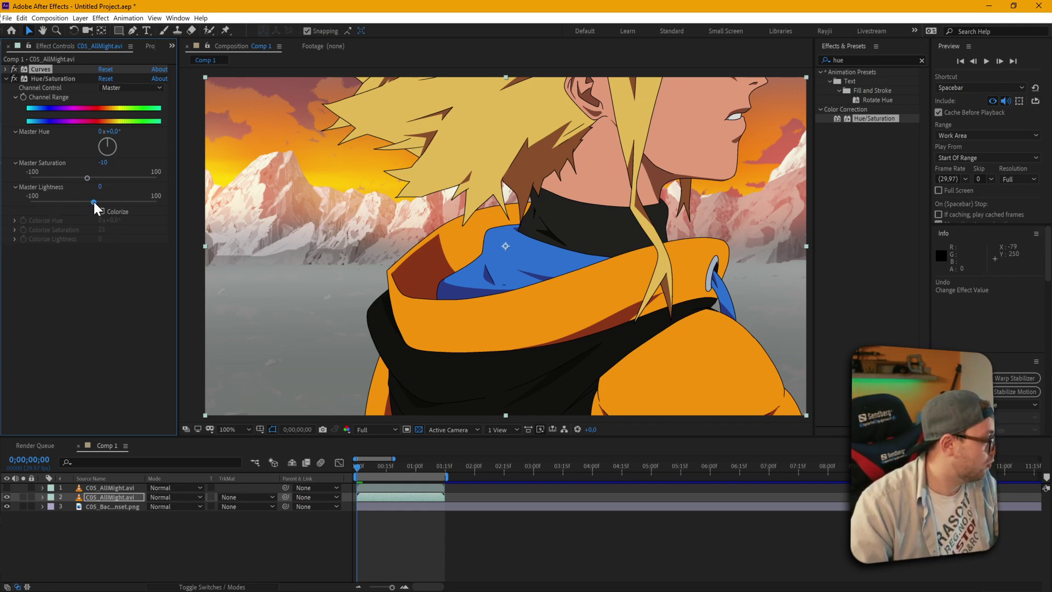
left_click_drag(94, 201, 68, 205)
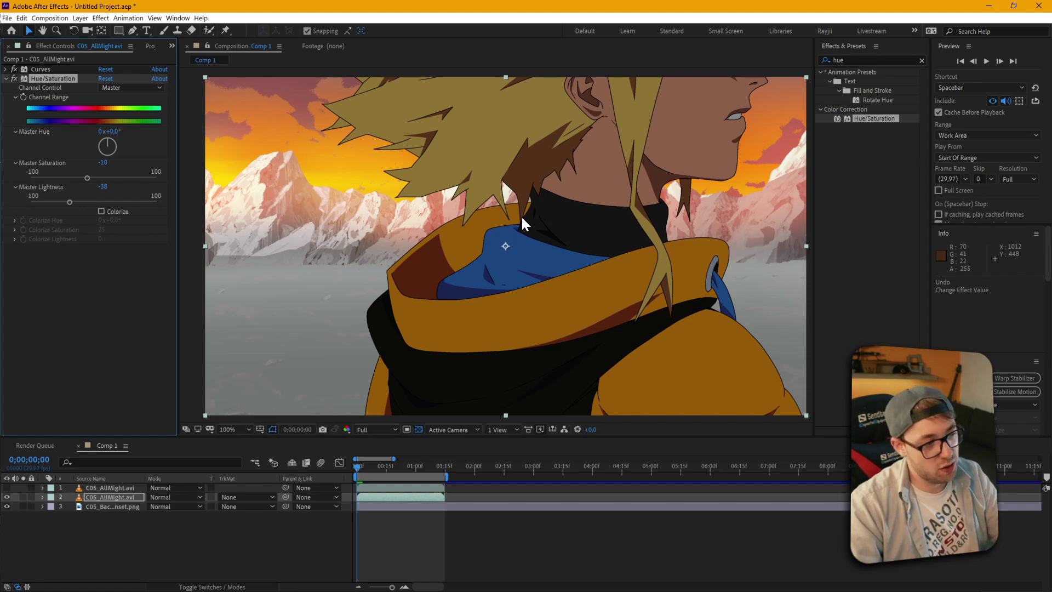
left_click(6, 79)
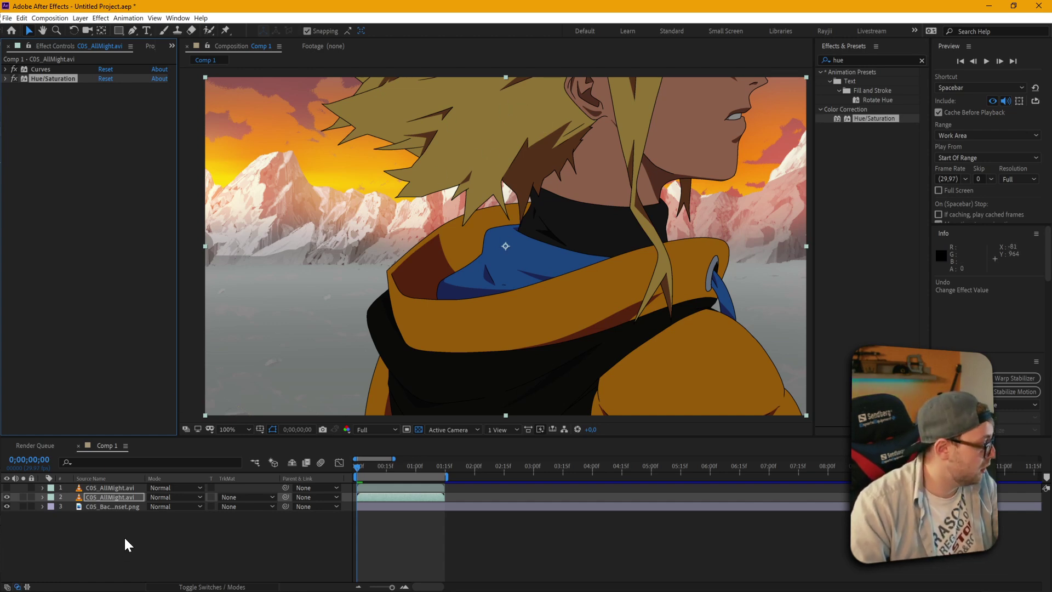
left_click(102, 488)
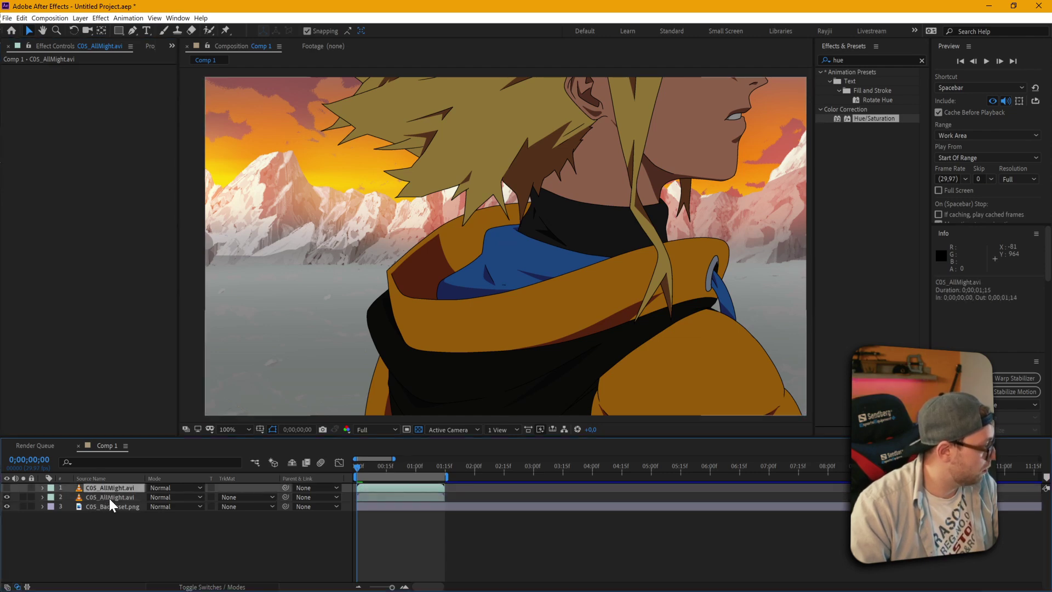
Step: Apply OLM Smoother to the lower character copy, viewing the face at 200%
left_click(109, 498)
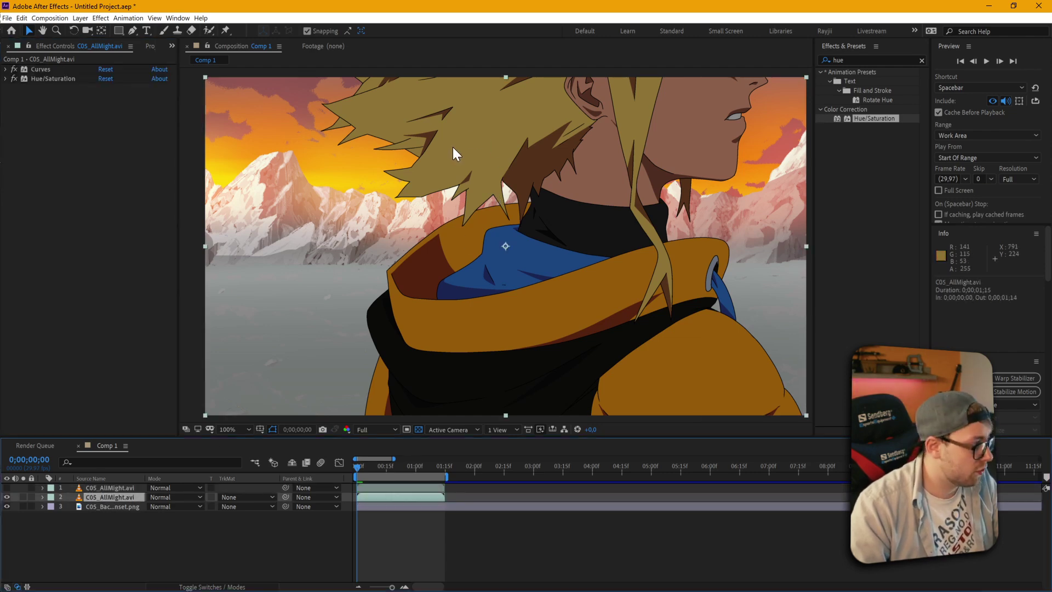
key("period")
key("h")
left_click_drag(564, 141, 564, 224)
key("v")
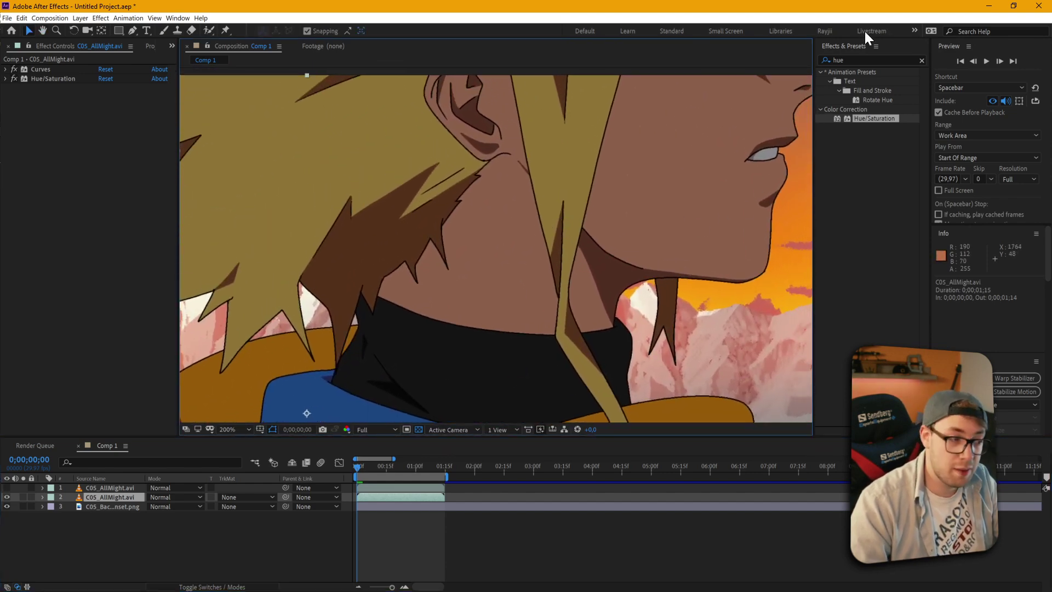
left_click(863, 60)
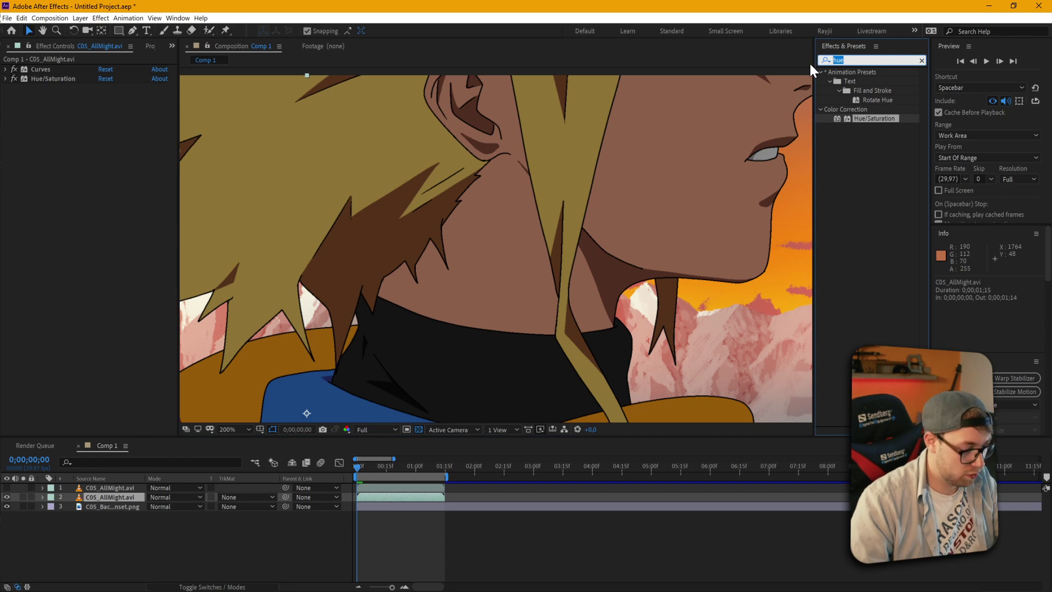
type("olm")
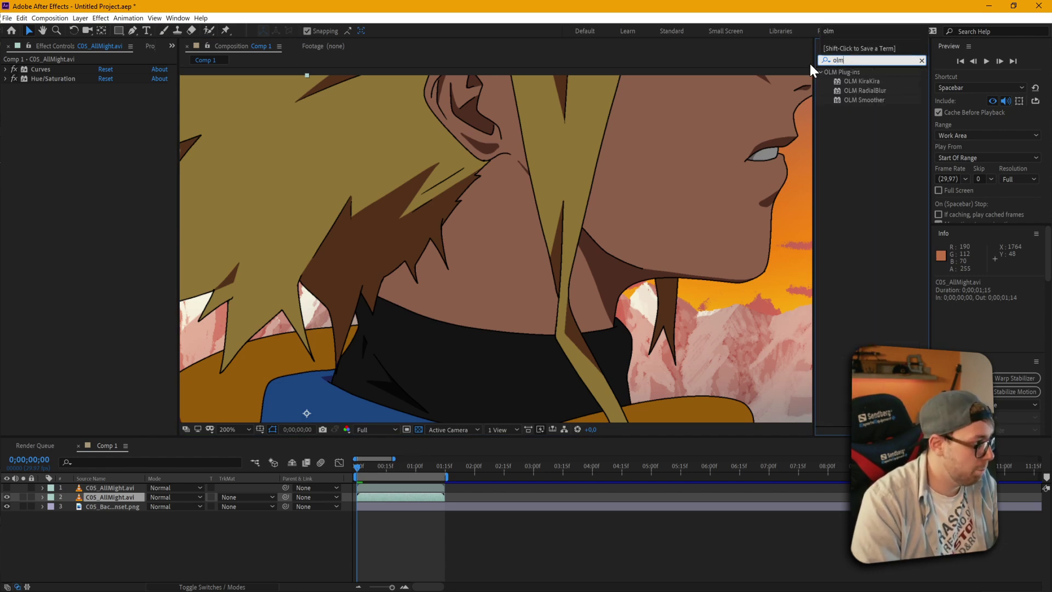
double_click(866, 100)
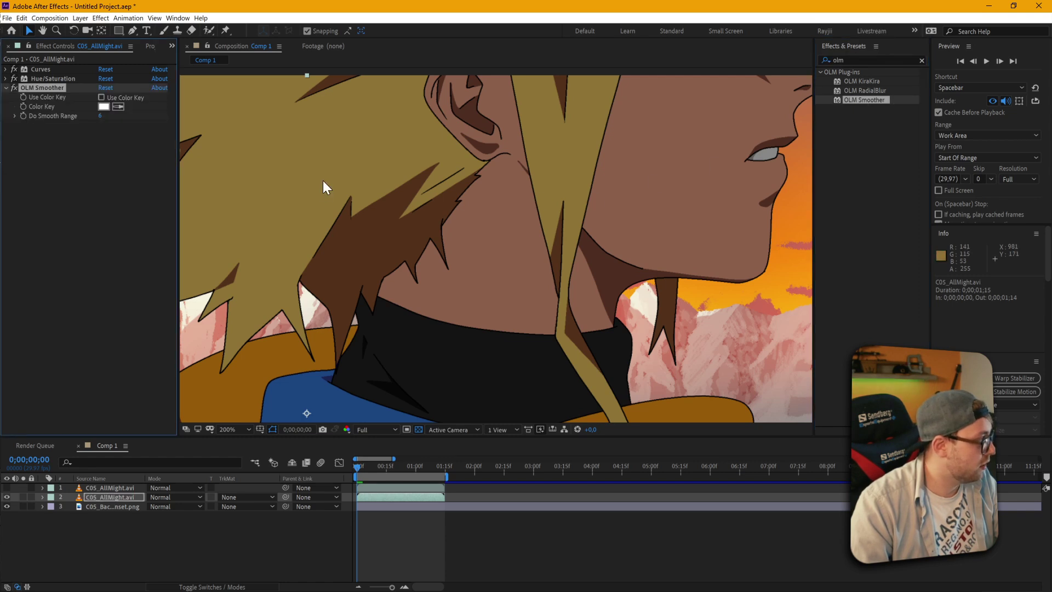
Step: Zoom to 400% on the face and toggle OLM Smoother off to compare
scroll(593, 176, "up", 2)
key("space")
left_click_drag(662, 157, 458, 216)
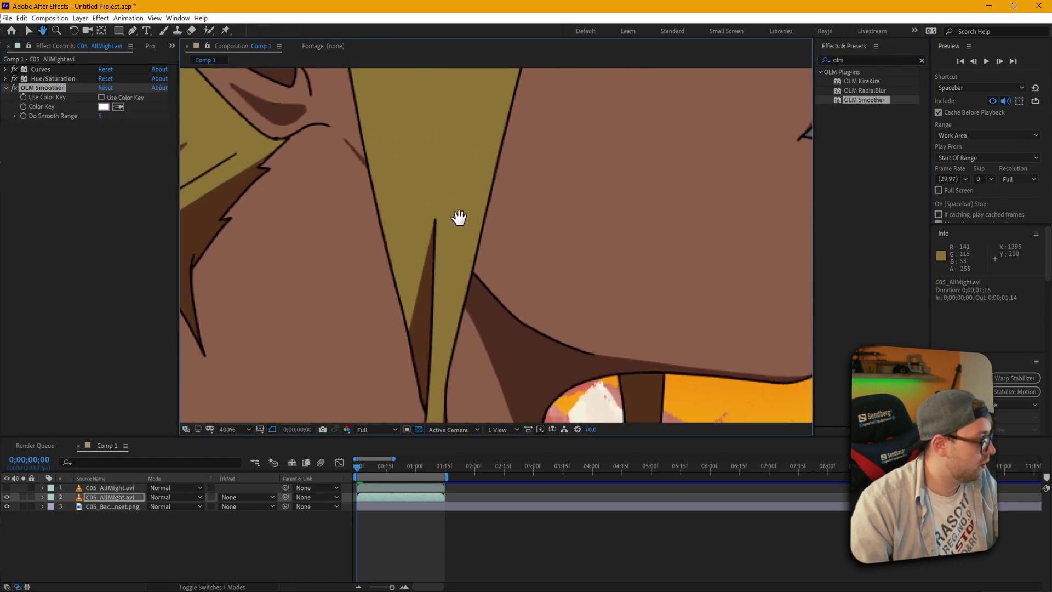
left_click_drag(609, 214, 528, 223)
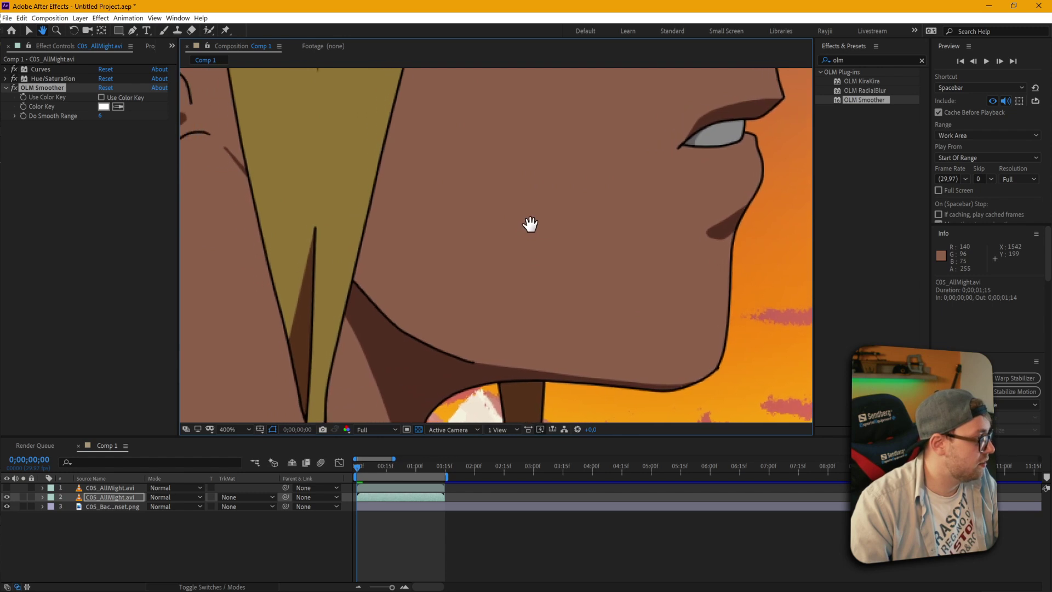
left_click(16, 90)
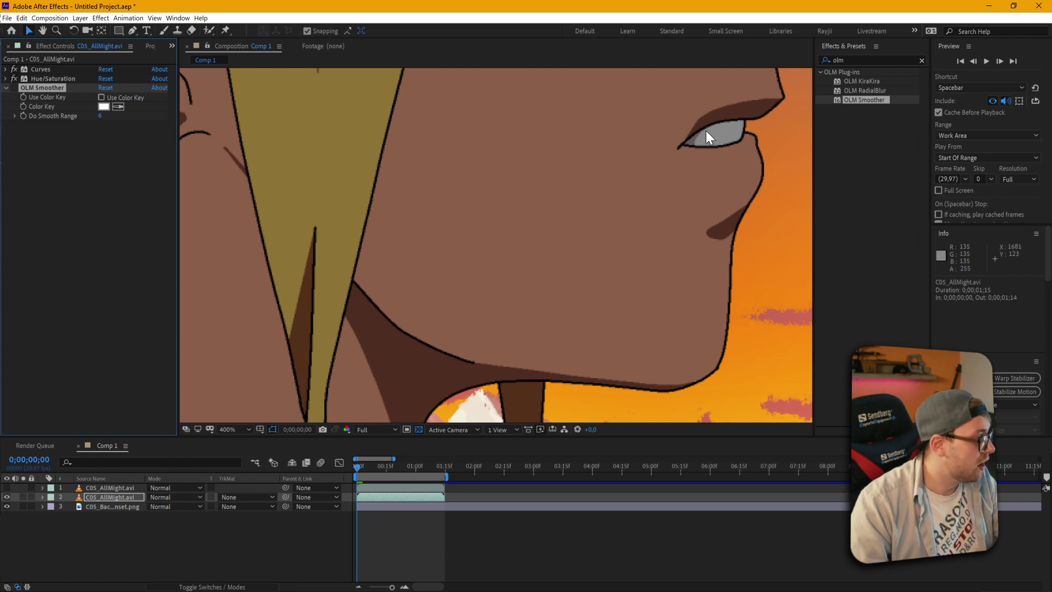
Step: Set OLM Smoother's Do Smooth Range to 9
left_click(102, 116)
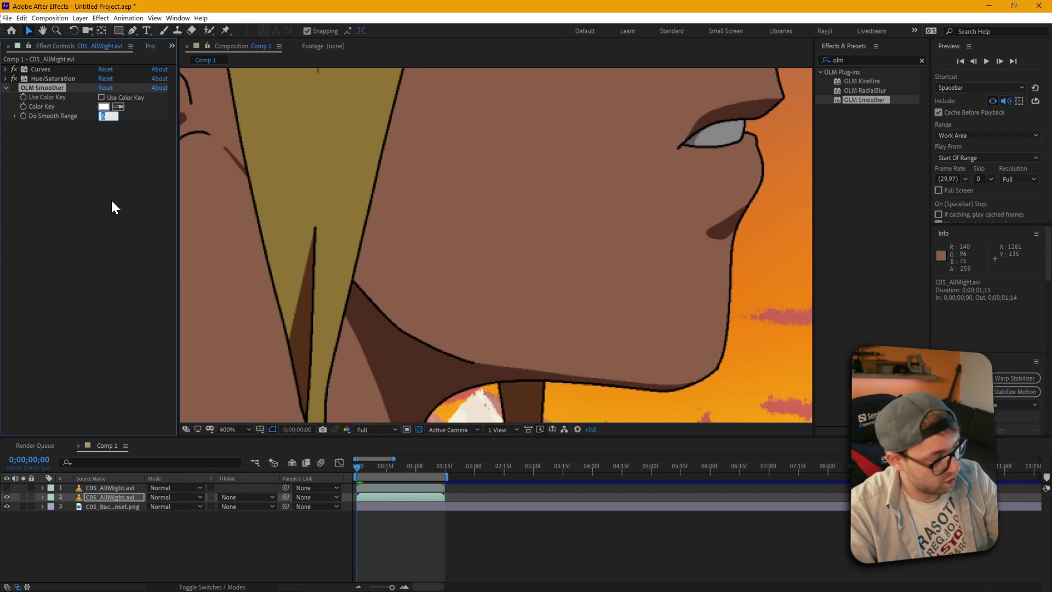
type("9")
key("Return")
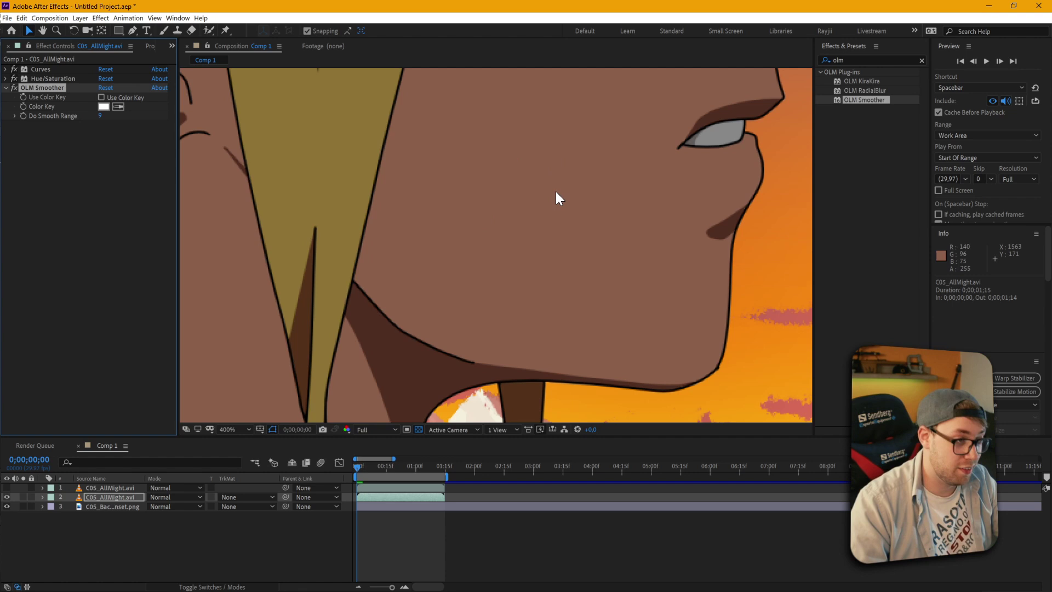
scroll(603, 229, "down", 4)
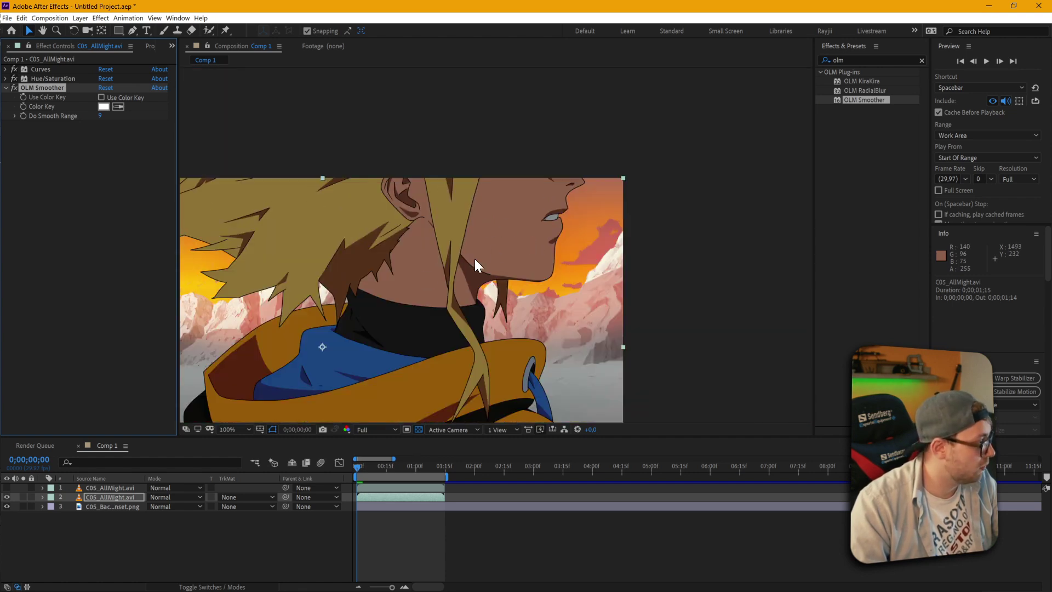
left_click_drag(431, 251, 520, 202)
key("v")
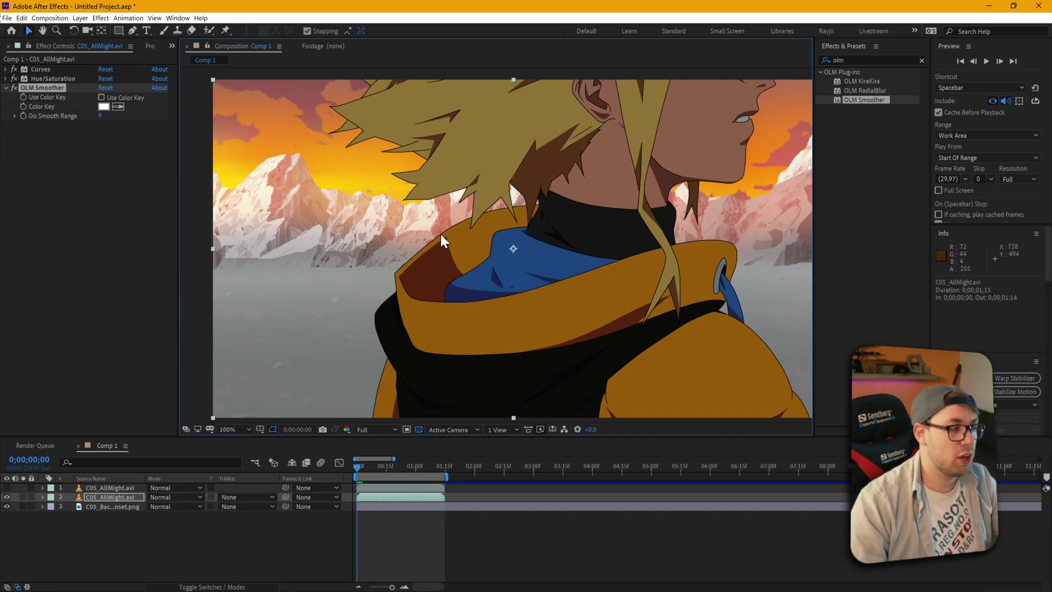
Step: Make the top character copy visible again and select it
left_click(101, 487)
left_click(7, 488)
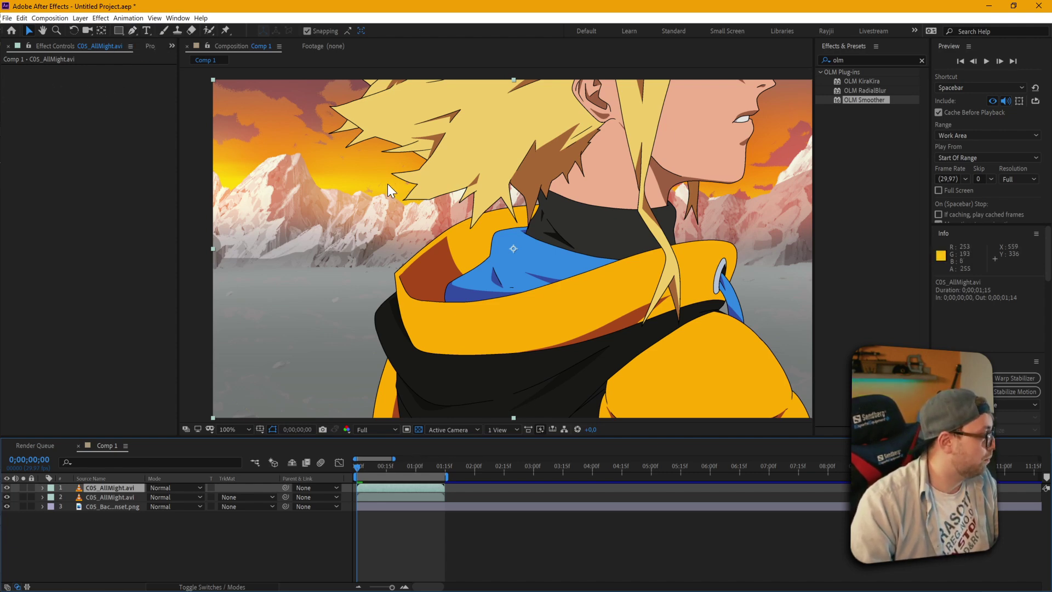
scroll(387, 183, "down", 2)
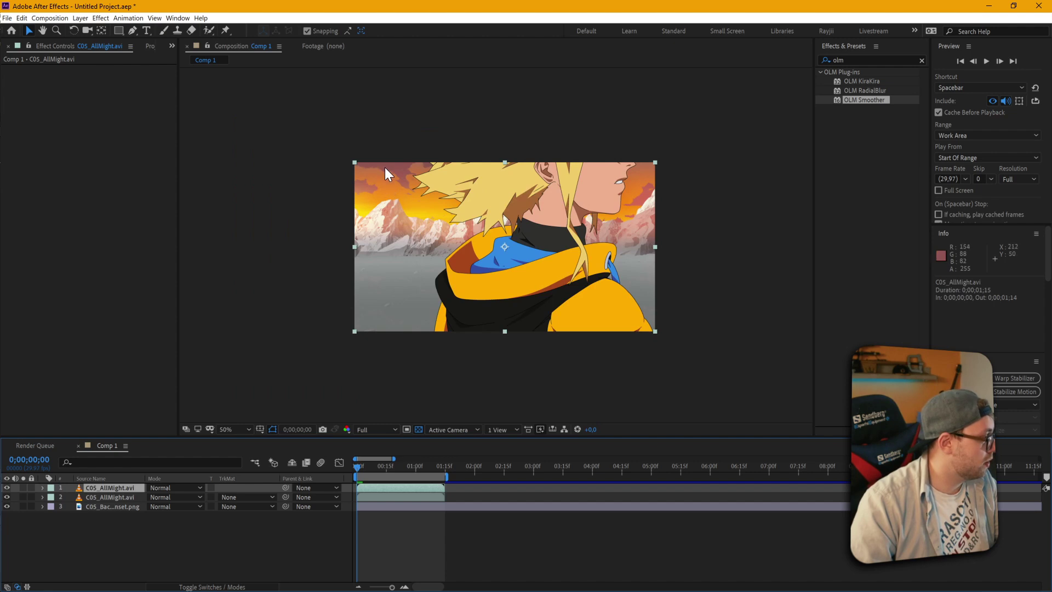
Step: Draw a five-point Mask 1 around the character's back hair and shoulder
left_click(133, 31)
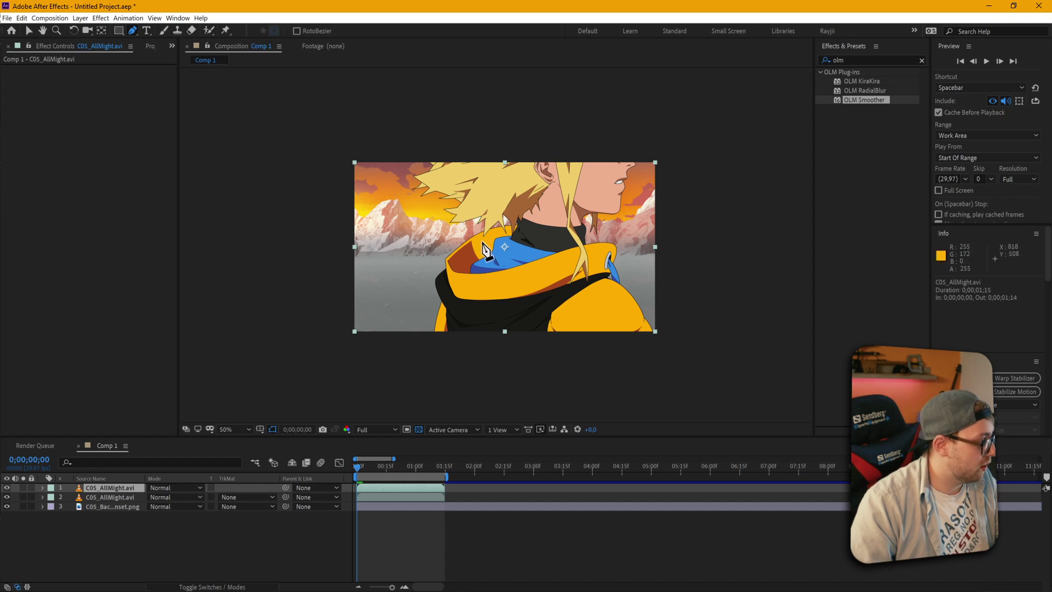
scroll(487, 233, "up", 2)
scroll(485, 233, "down", 2)
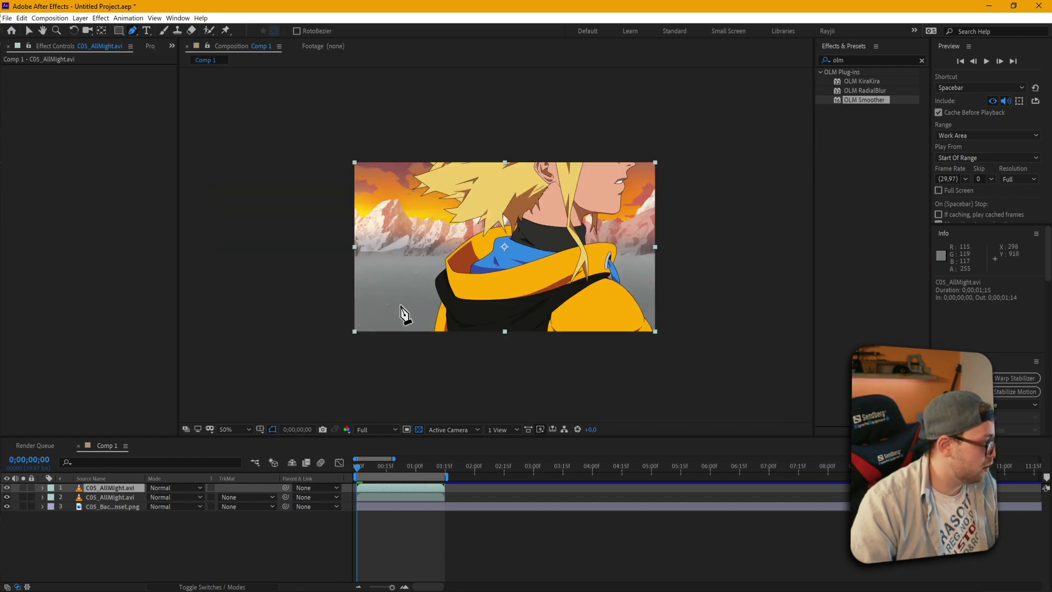
left_click(427, 304)
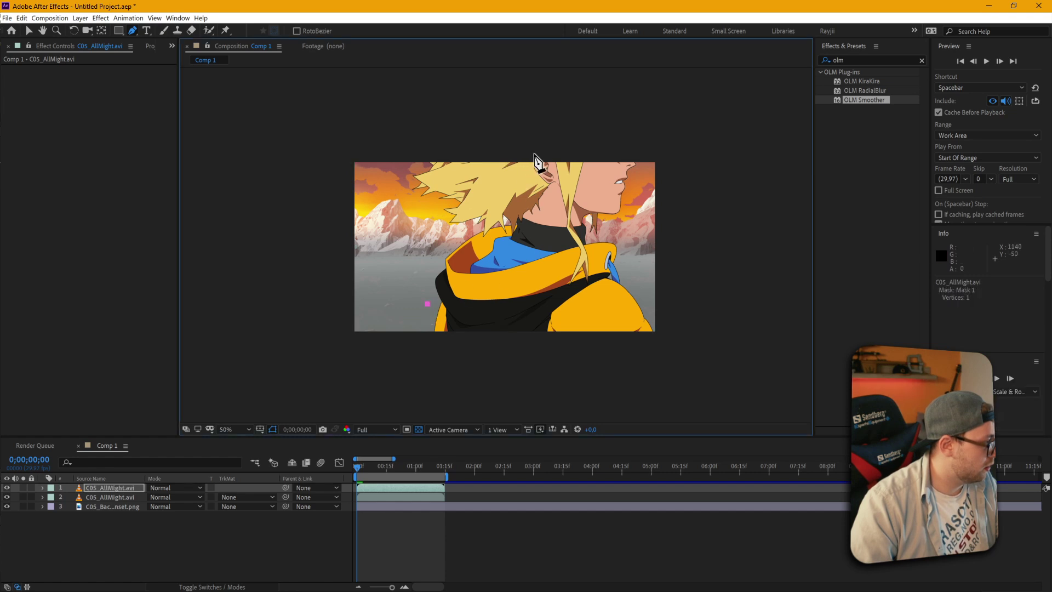
left_click(551, 151)
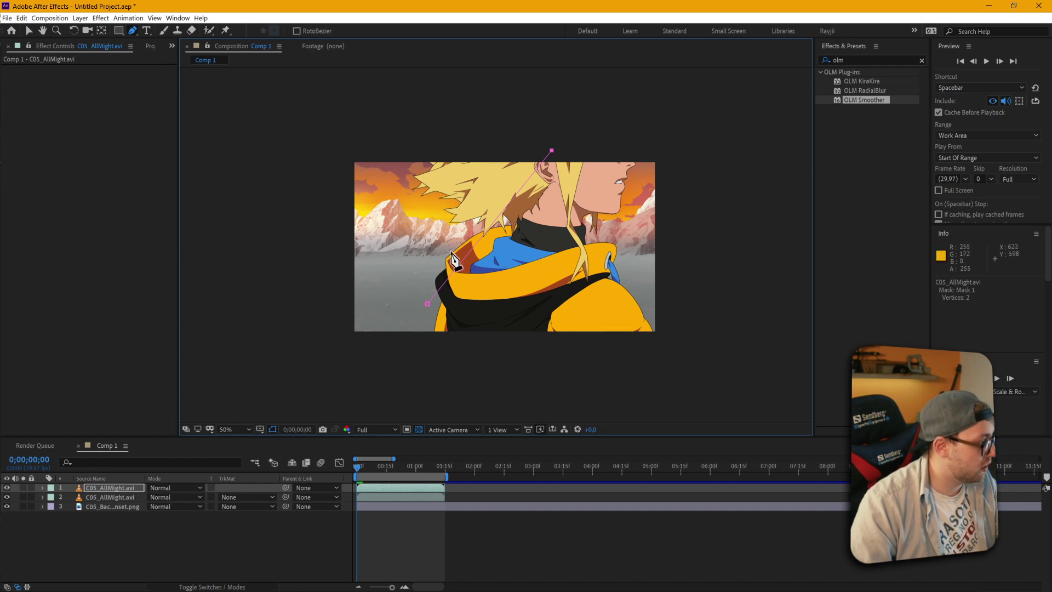
left_click(393, 130)
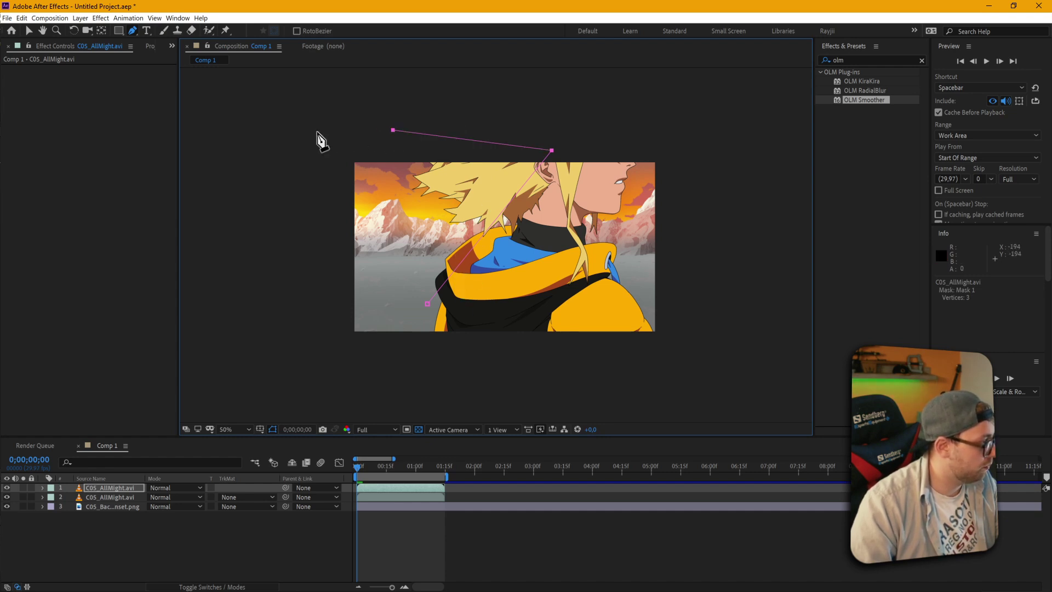
left_click(307, 134)
left_click(311, 252)
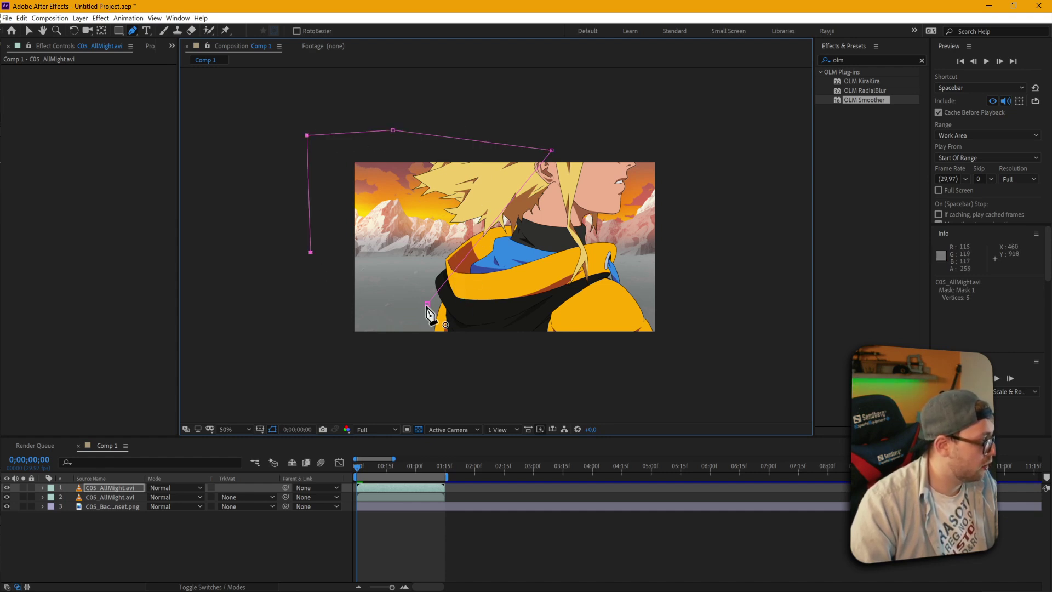
key("period")
key("period")
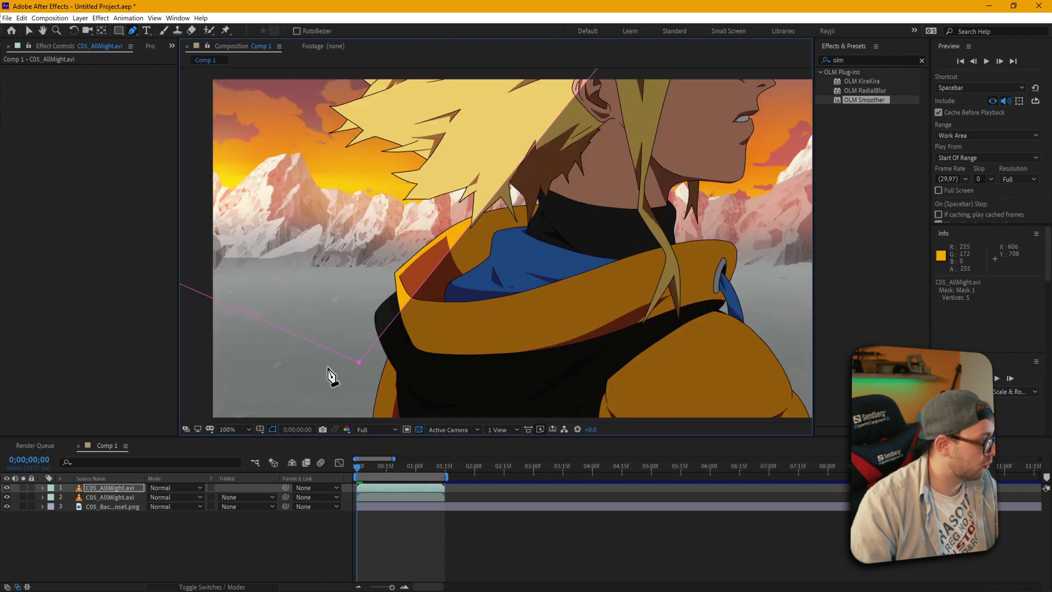
left_click(242, 548)
Step: Preview the masked composition and switch the timeline column to Layer Name
key("comma")
key("comma")
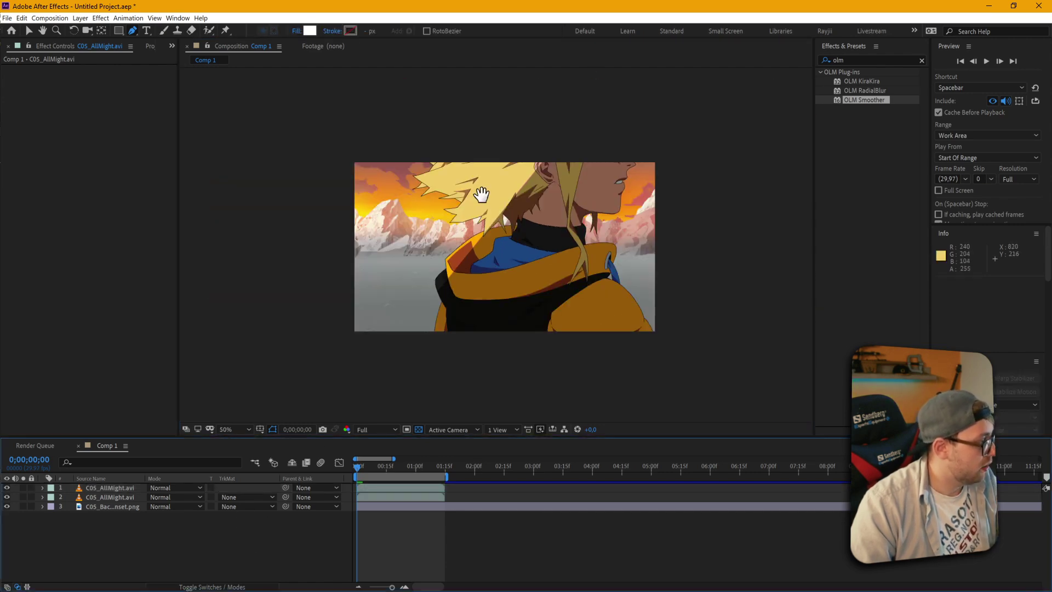
key("space")
key("space")
key("period")
key("period")
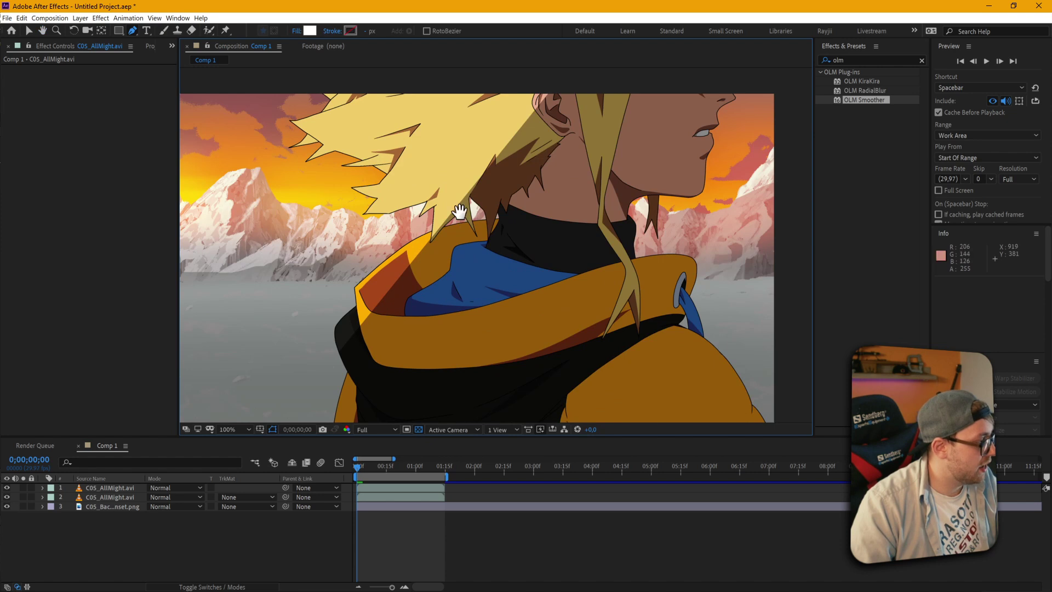
left_click_drag(459, 211, 505, 223)
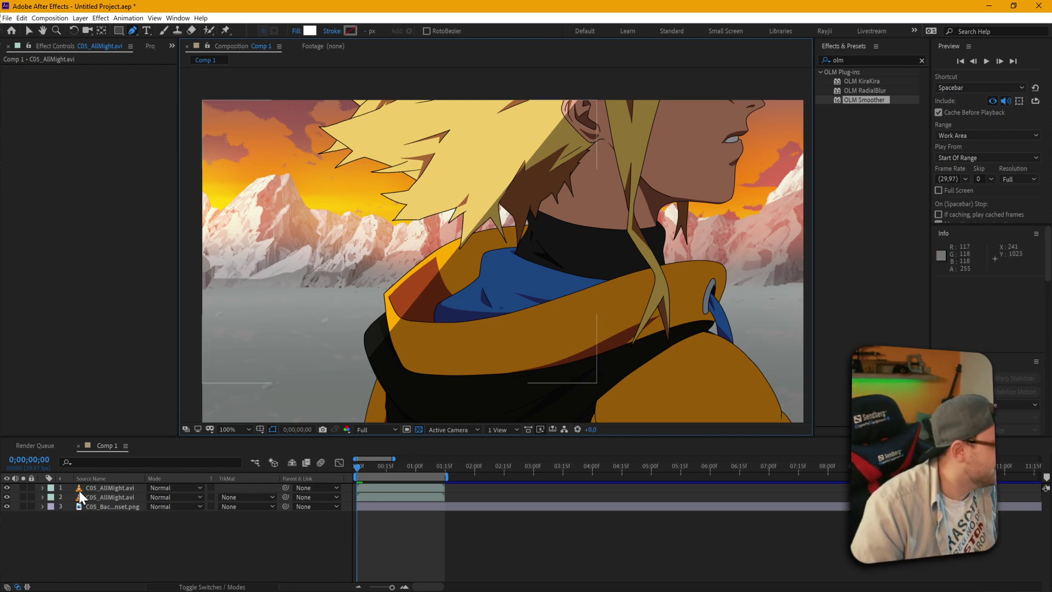
left_click(95, 480)
left_click(100, 487)
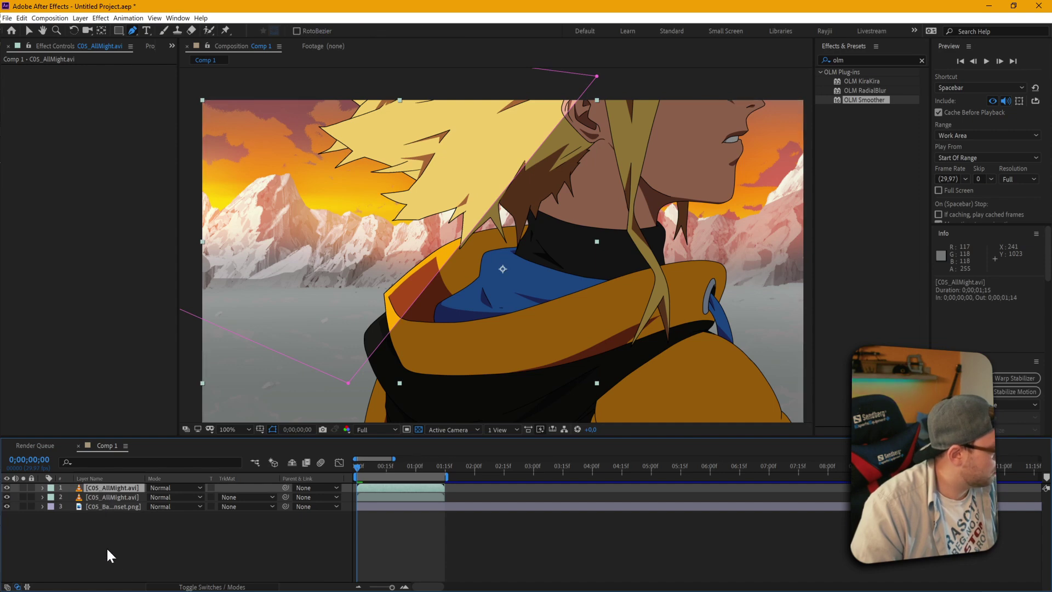
left_click(120, 567)
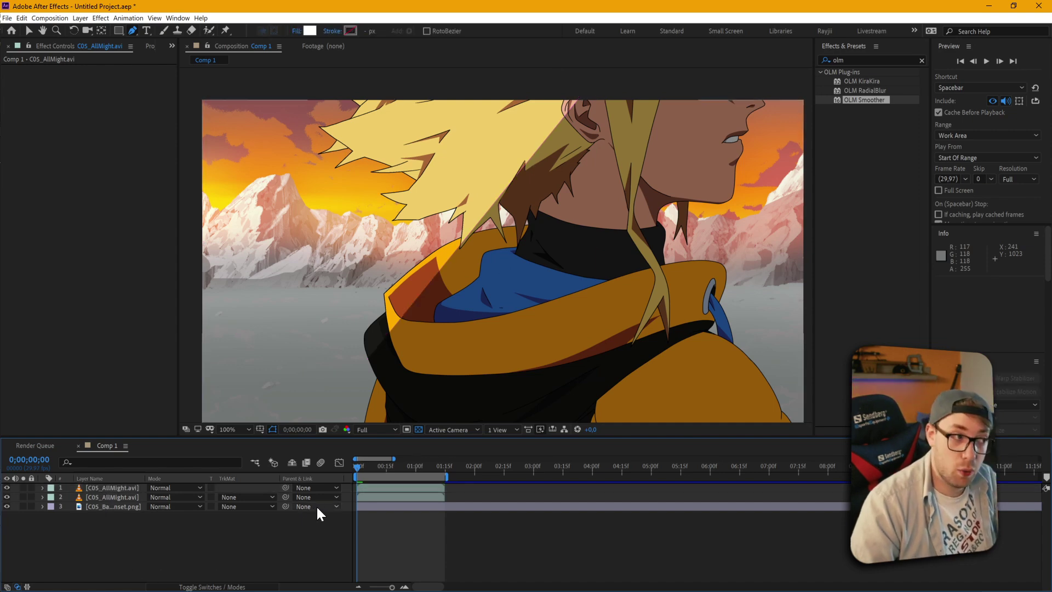
Step: Select both character copies and pre-compose them into a composition named 'All Might'
left_click(130, 487)
left_click(119, 498, "shift")
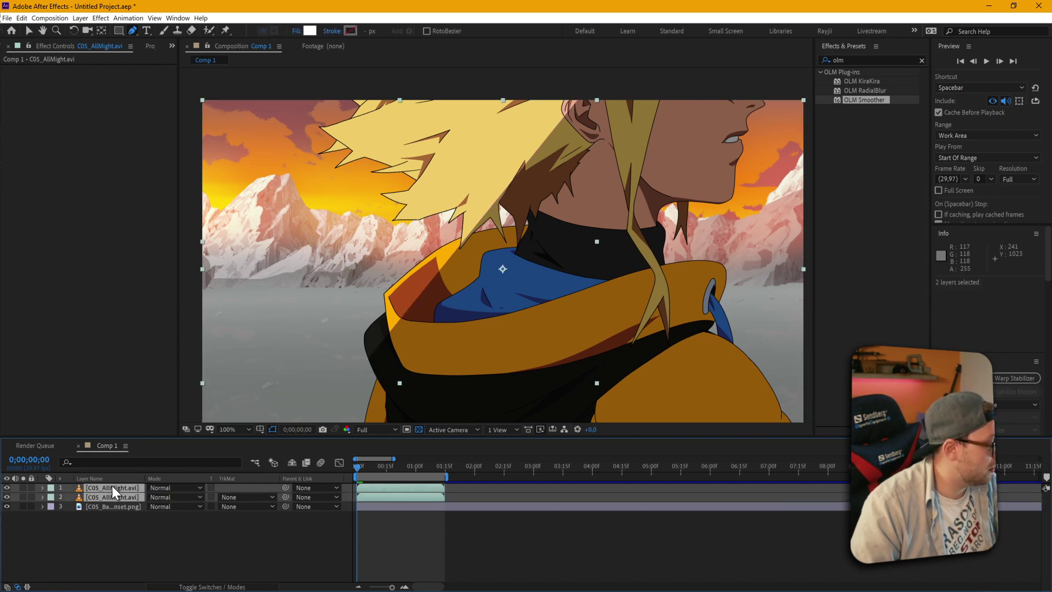
left_click(80, 17)
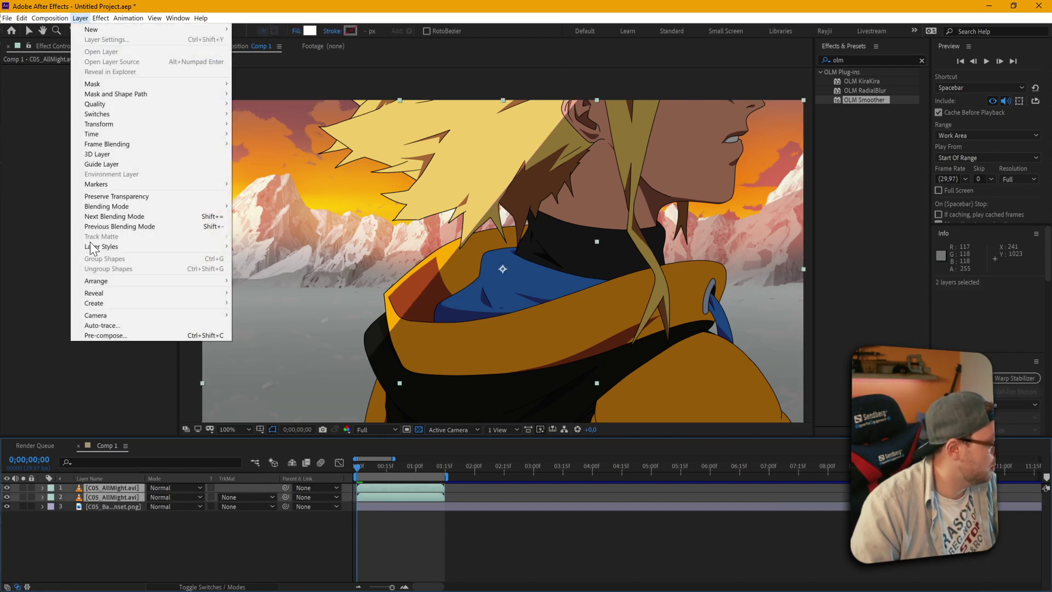
left_click(107, 335)
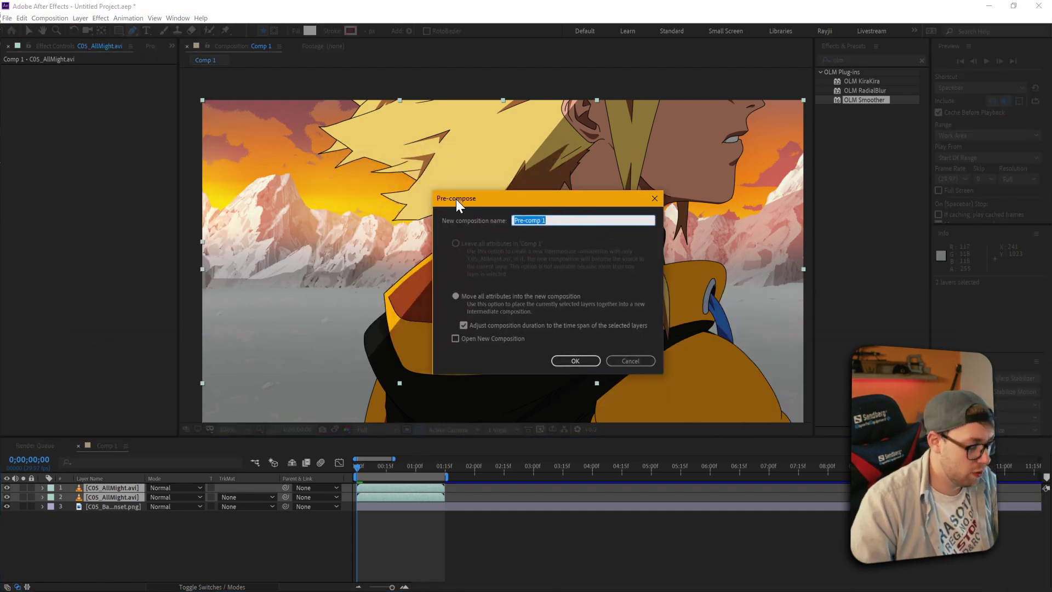
type("All Might")
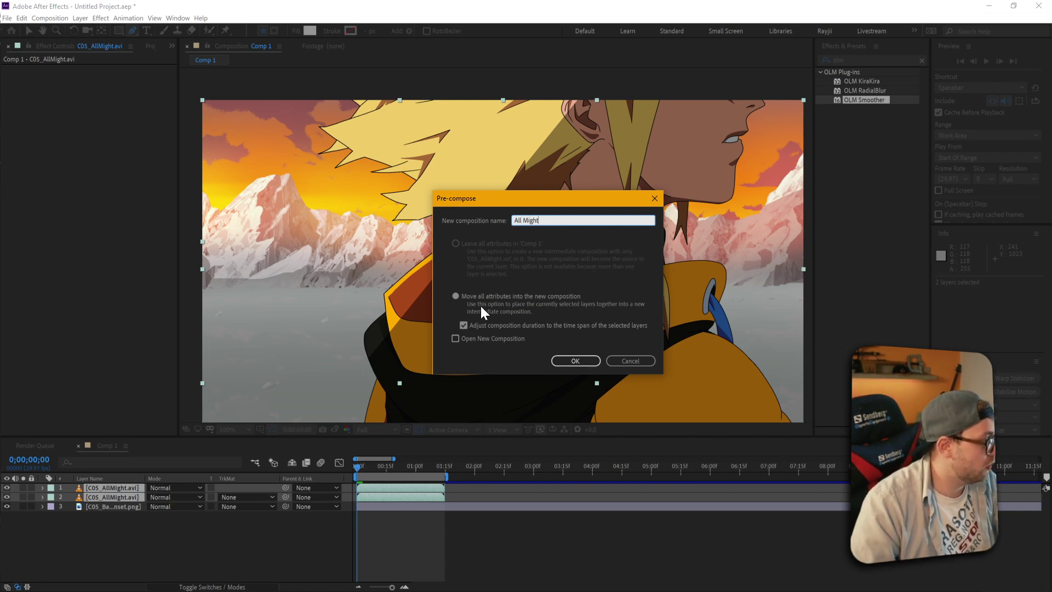
left_click(575, 360)
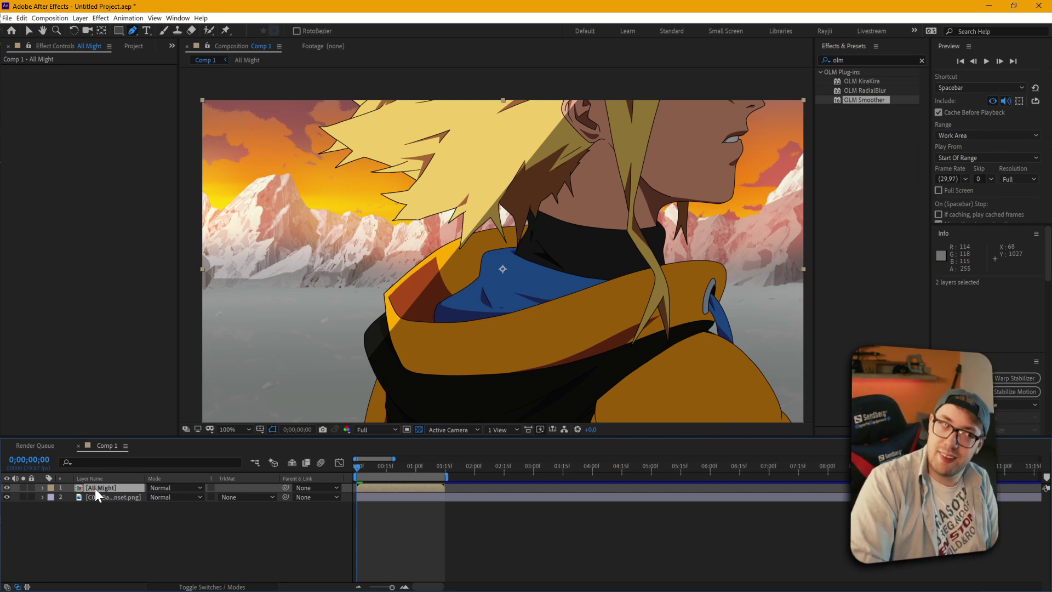
Step: Duplicate the All Might layer and set the top copy to Screen blending
left_click(94, 488)
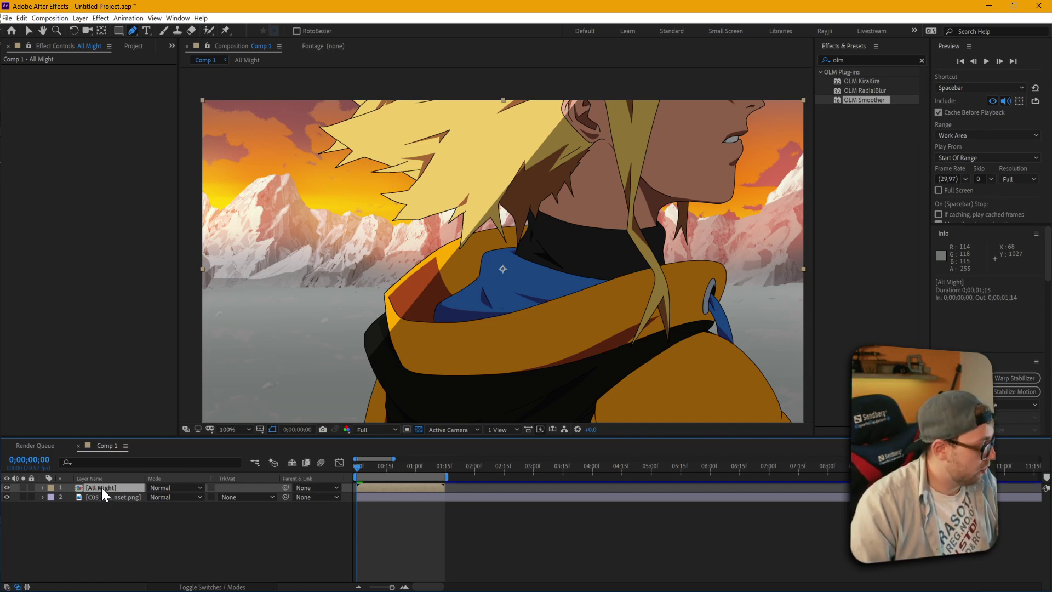
key("ctrl+d")
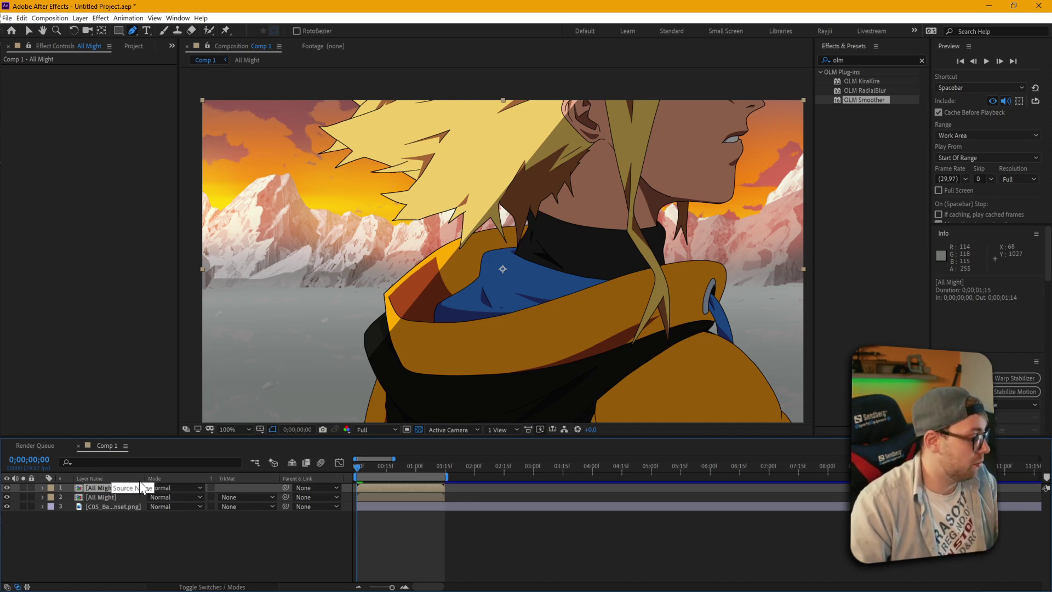
left_click(158, 485)
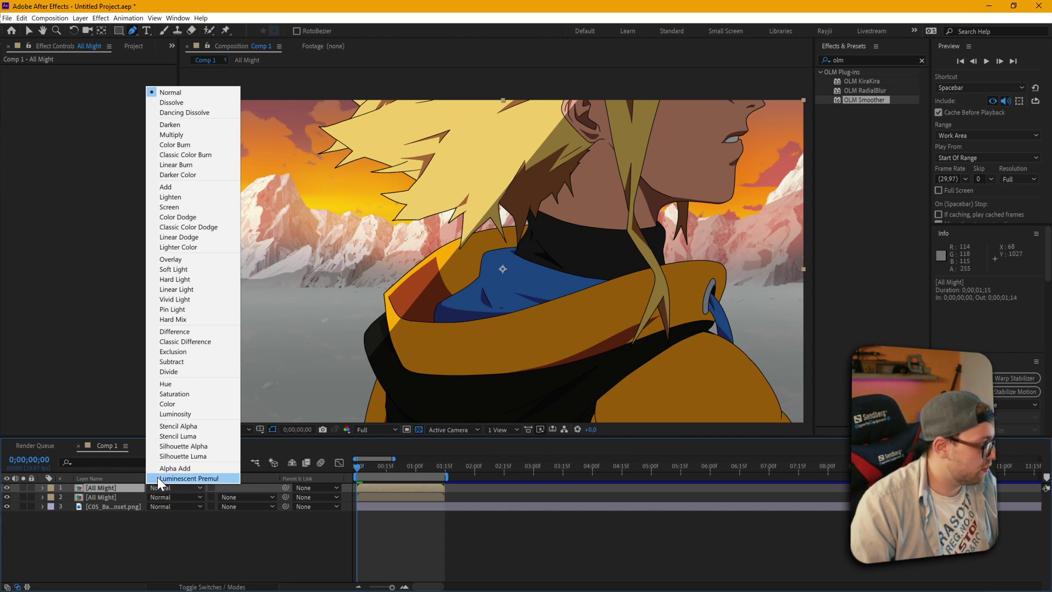
left_click(176, 206)
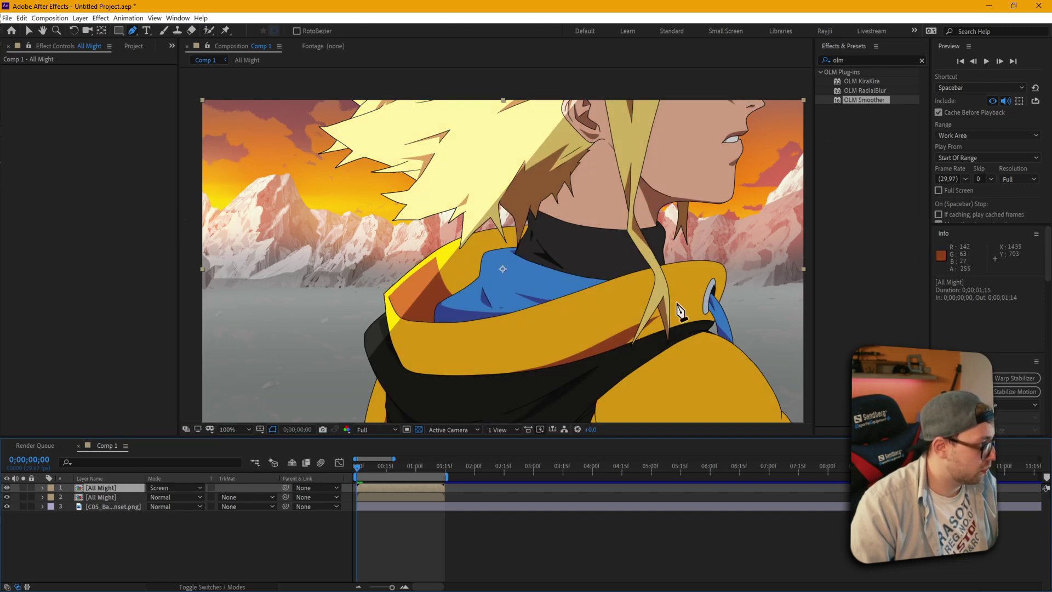
Step: Apply Gaussian Blur to the top copy and raise its Blurriness for a glow
left_click(835, 60)
double_click(835, 59)
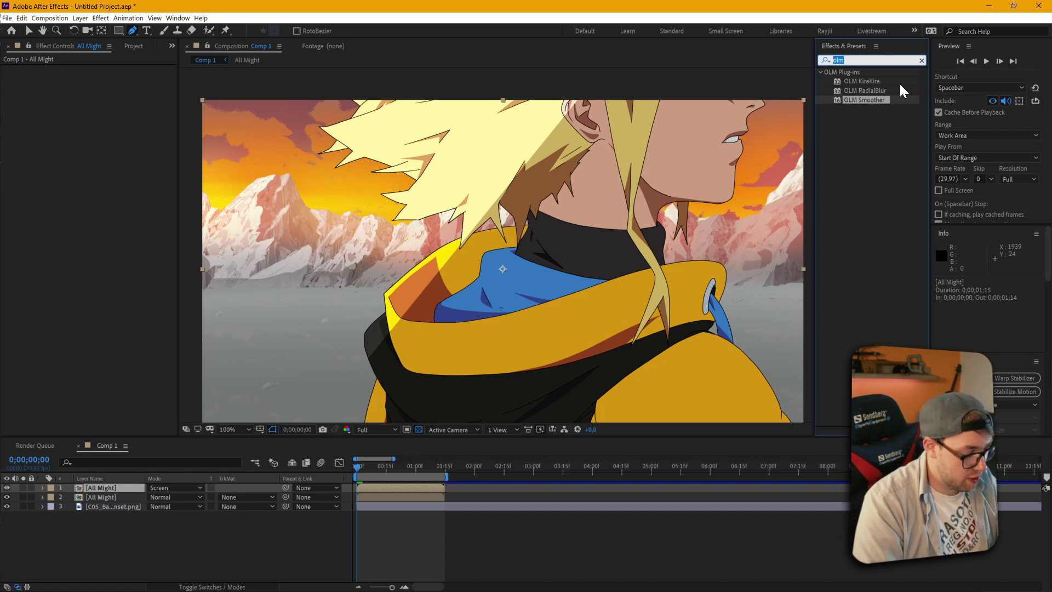
type("gau")
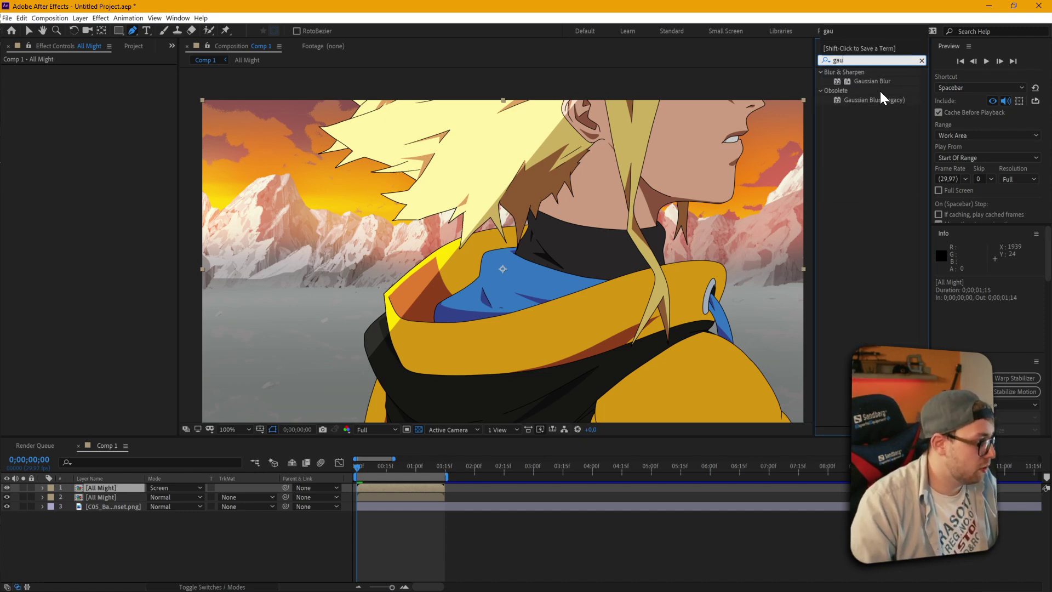
double_click(866, 81)
key("v")
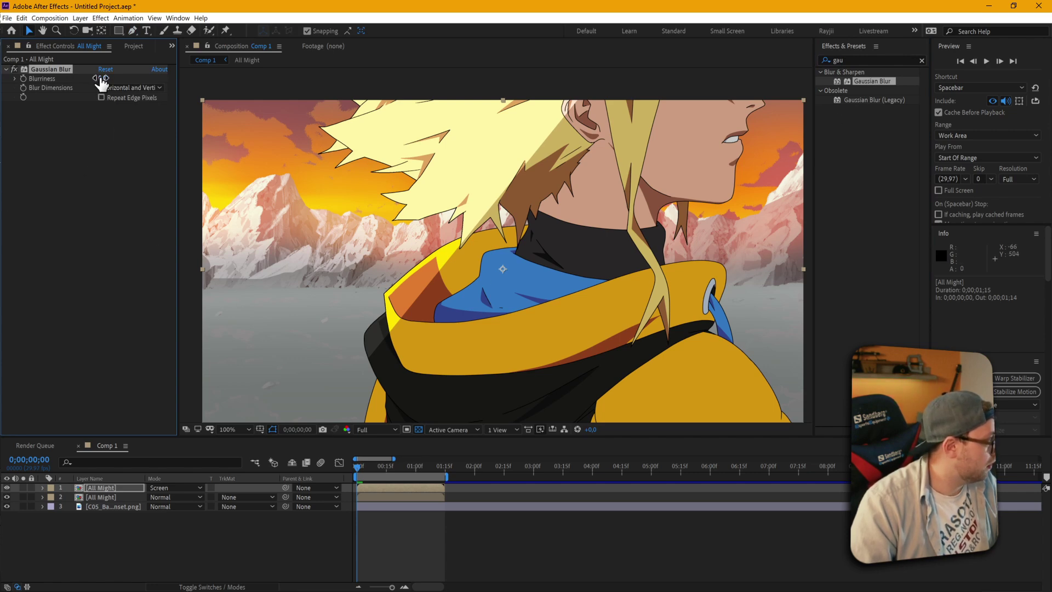
left_click_drag(101, 80, 340, 90)
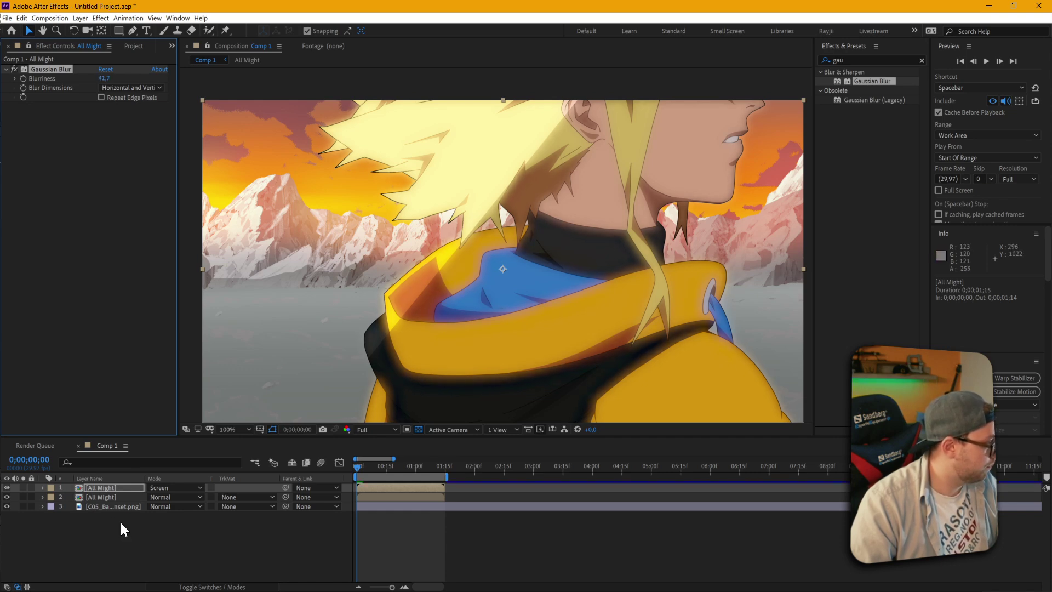
Step: Switch the glow copy to Lighten blending and lower its opacity to 37%
left_click(108, 486)
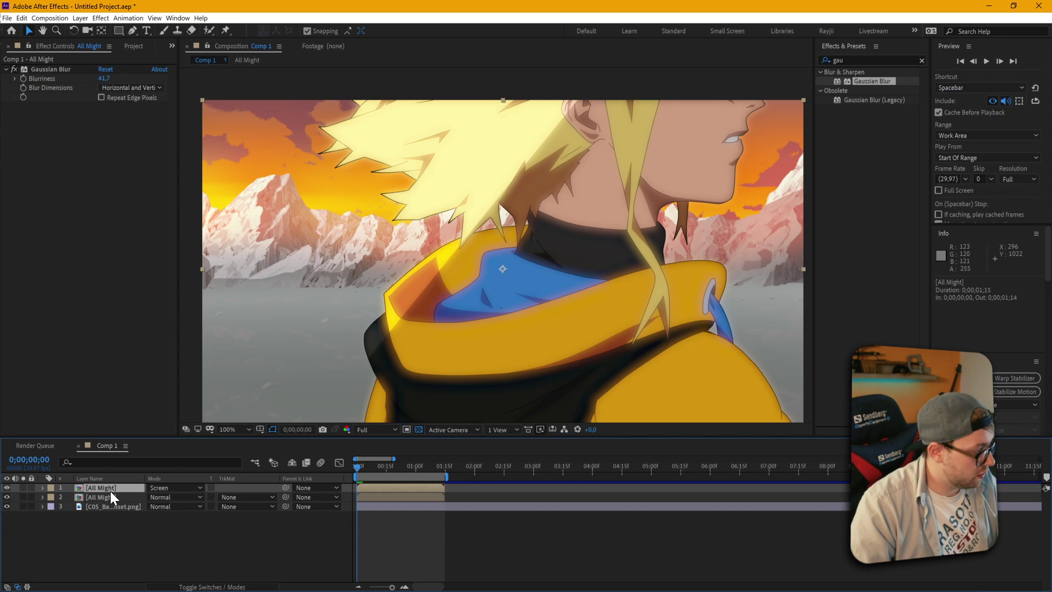
key("t")
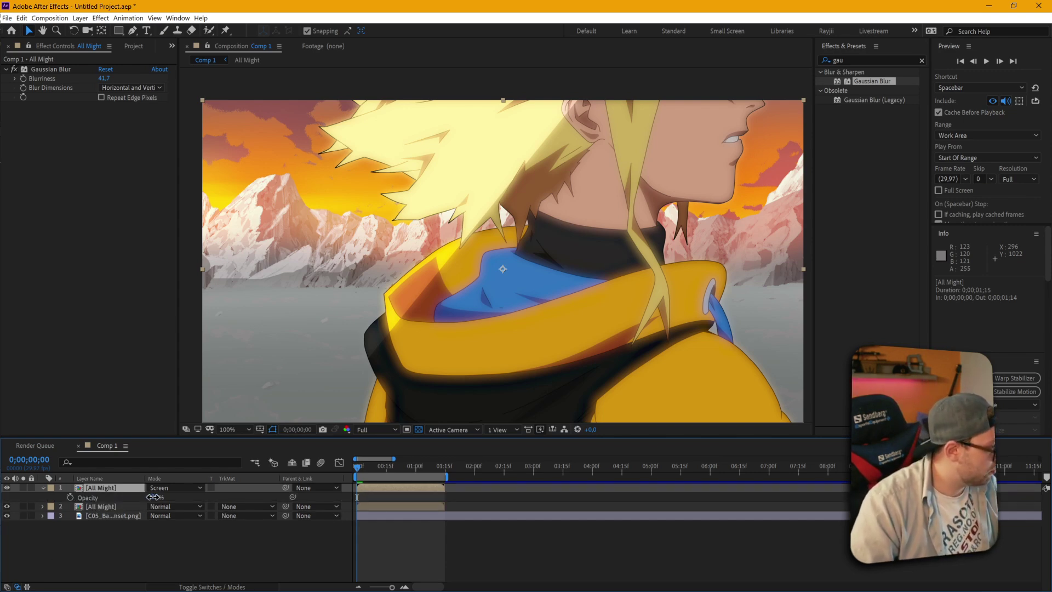
left_click_drag(154, 499, 133, 498)
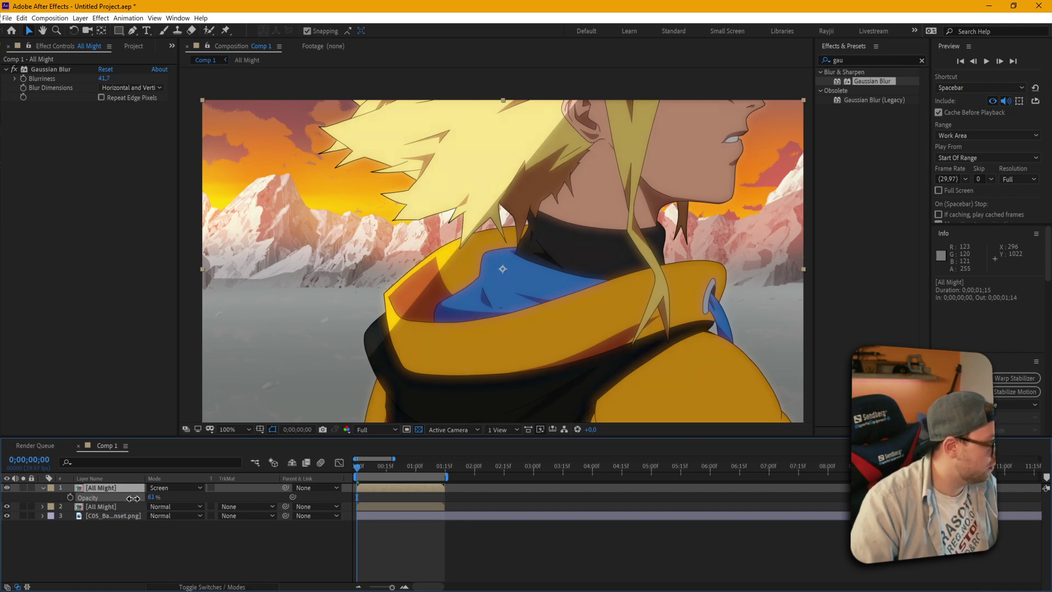
key("comma")
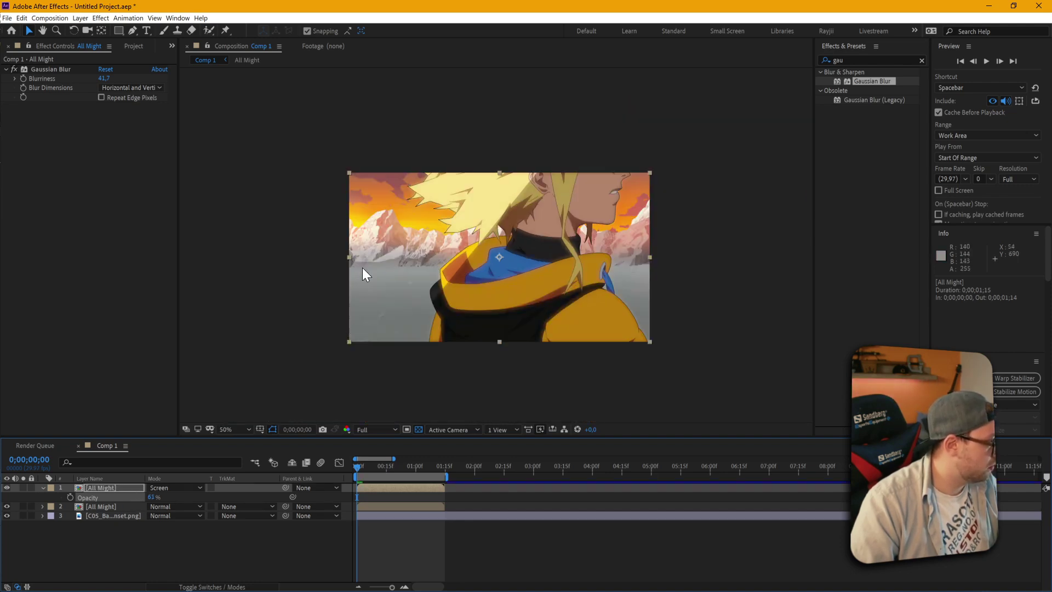
key("period")
left_click(160, 488)
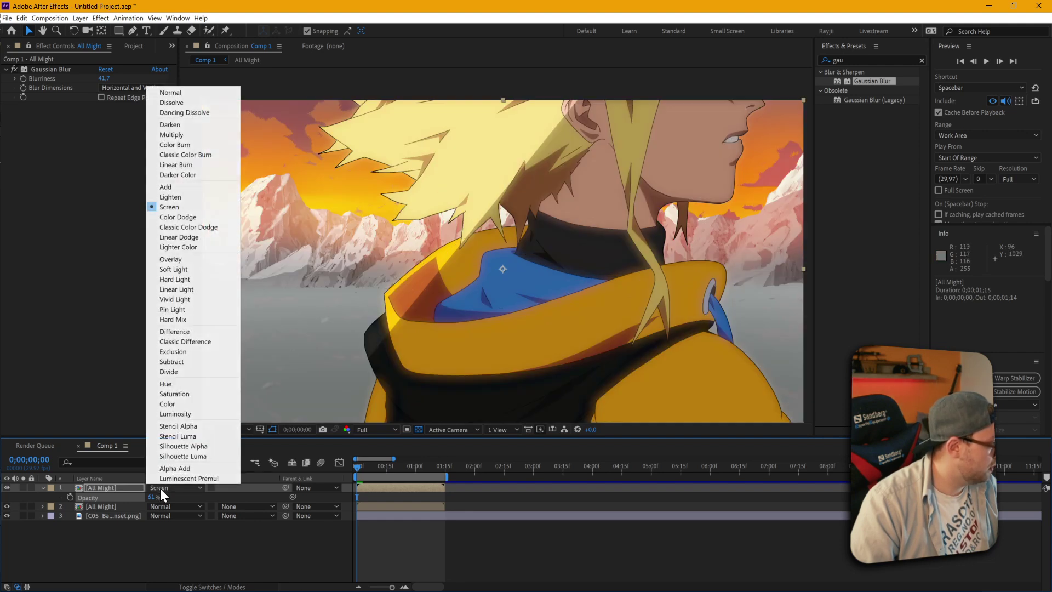
left_click(185, 197)
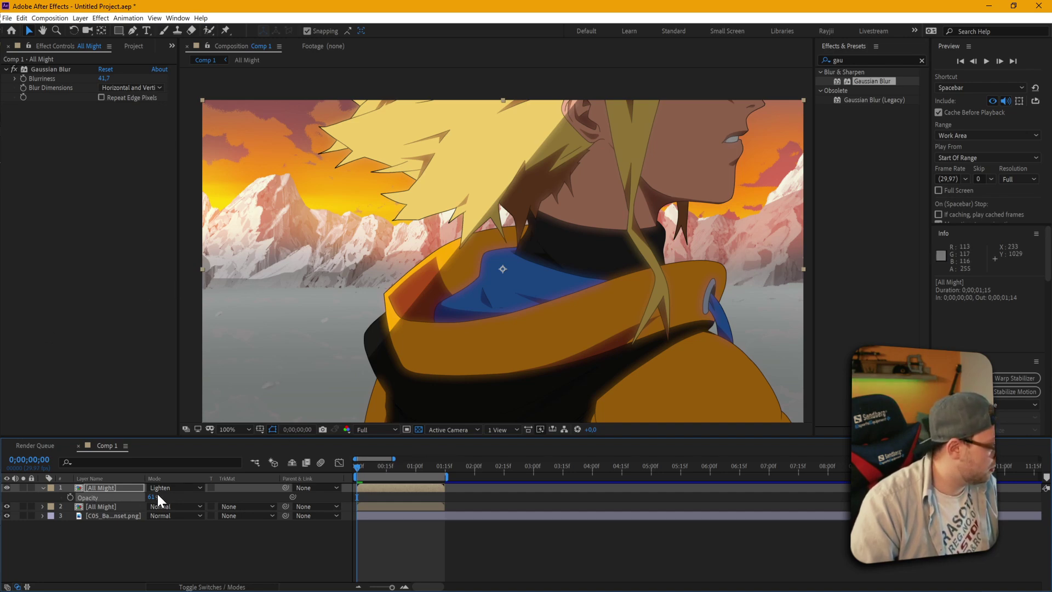
mouse_move(153, 498)
left_mouse_down()
mouse_move(124, 497)
mouse_move(138, 496)
left_mouse_up()
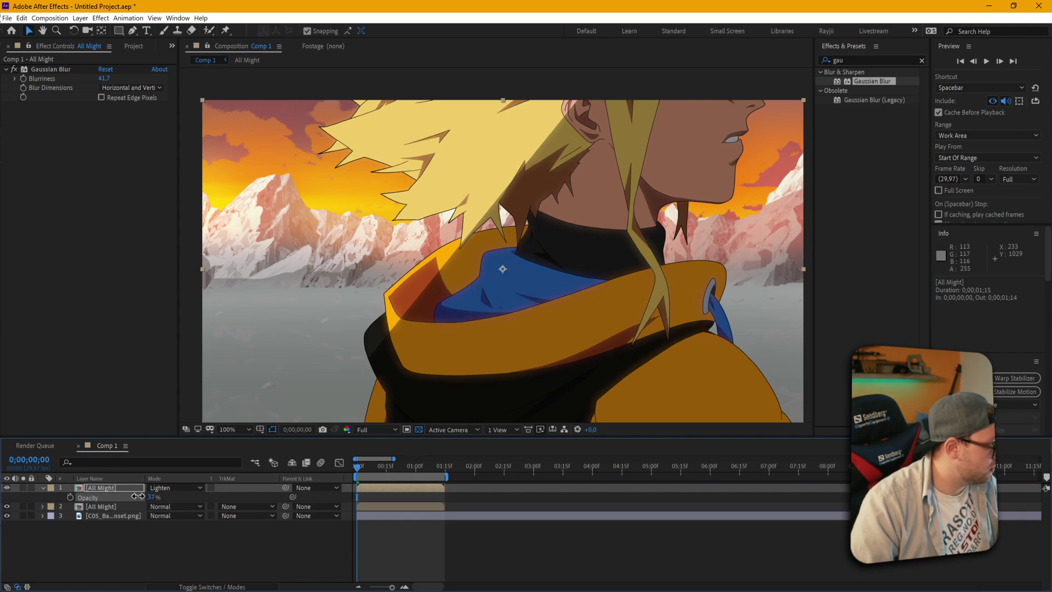
left_click(43, 487)
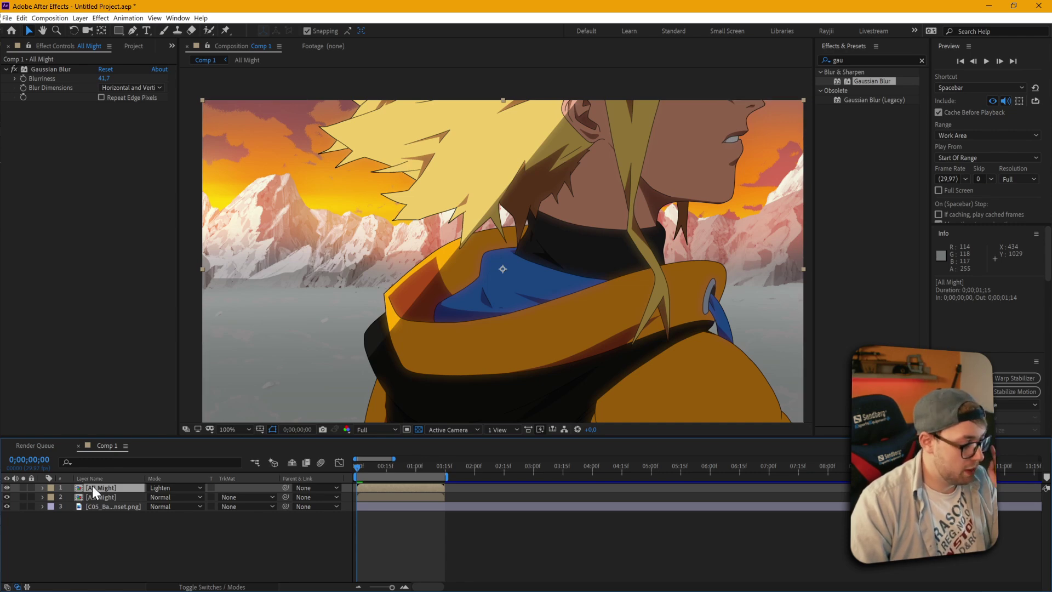
Step: Duplicate the glow layer and hide the two lower character layers
key("ctrl+d")
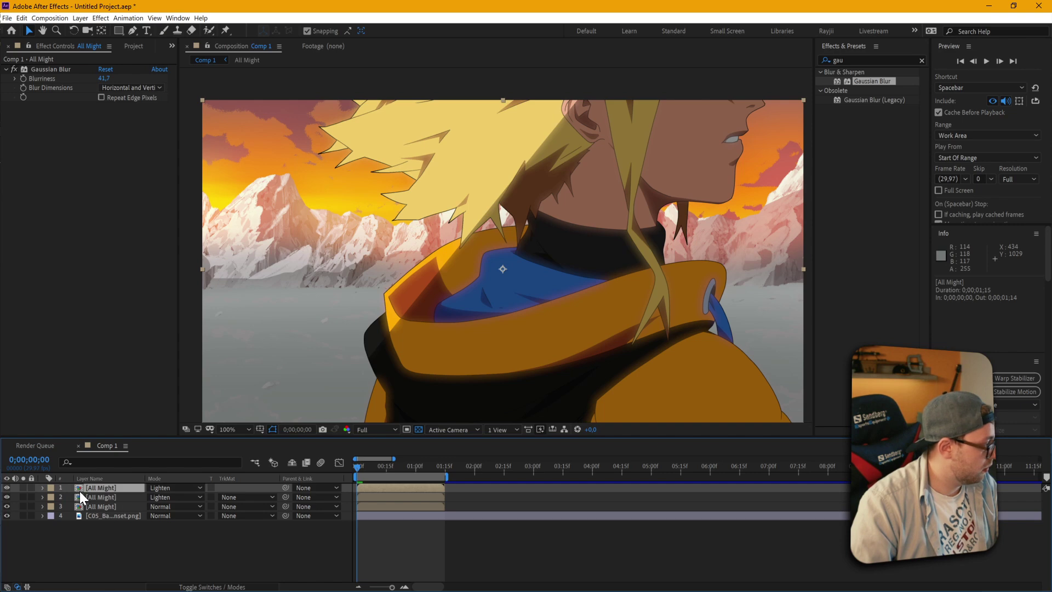
left_click(6, 497)
left_click(7, 506)
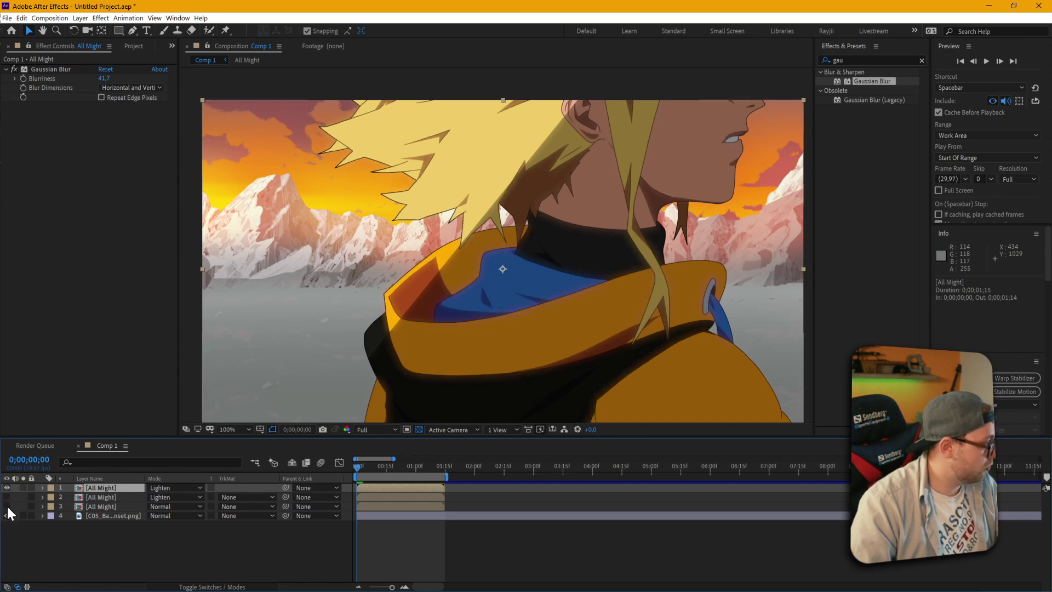
Step: Set the new top copy to Normal blending at 100% opacity with Gaussian Blur disabled
left_click(169, 487)
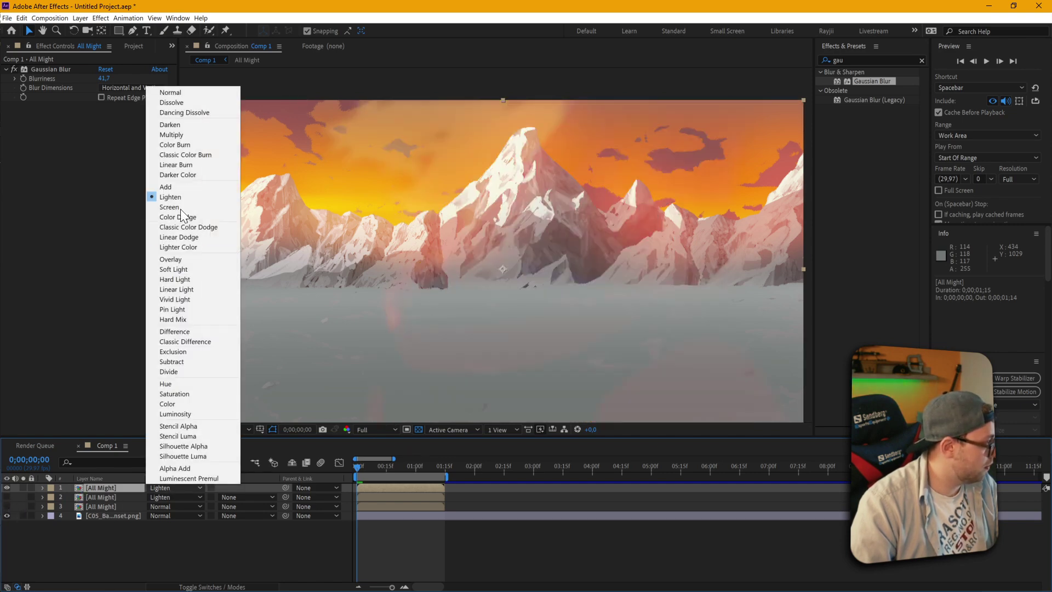
left_click(170, 90)
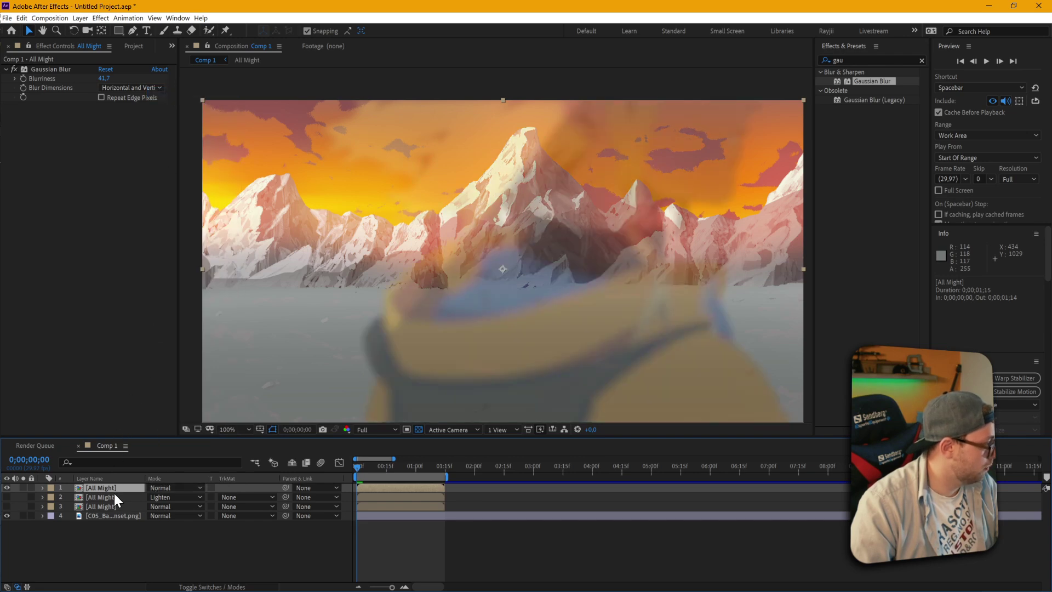
key("t")
left_click_drag(149, 497, 296, 498)
left_click(98, 485)
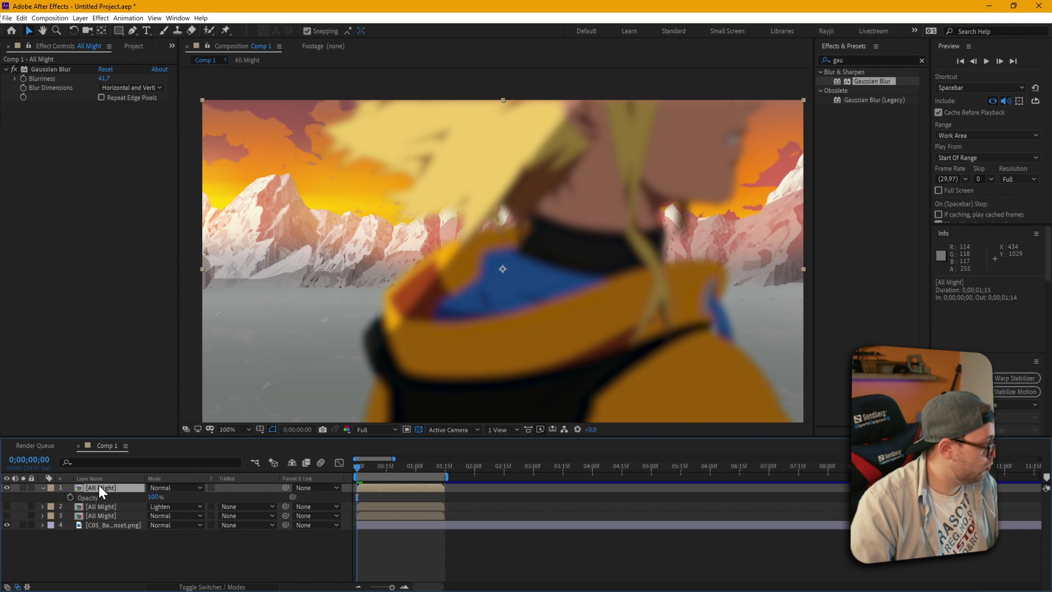
left_click(14, 70)
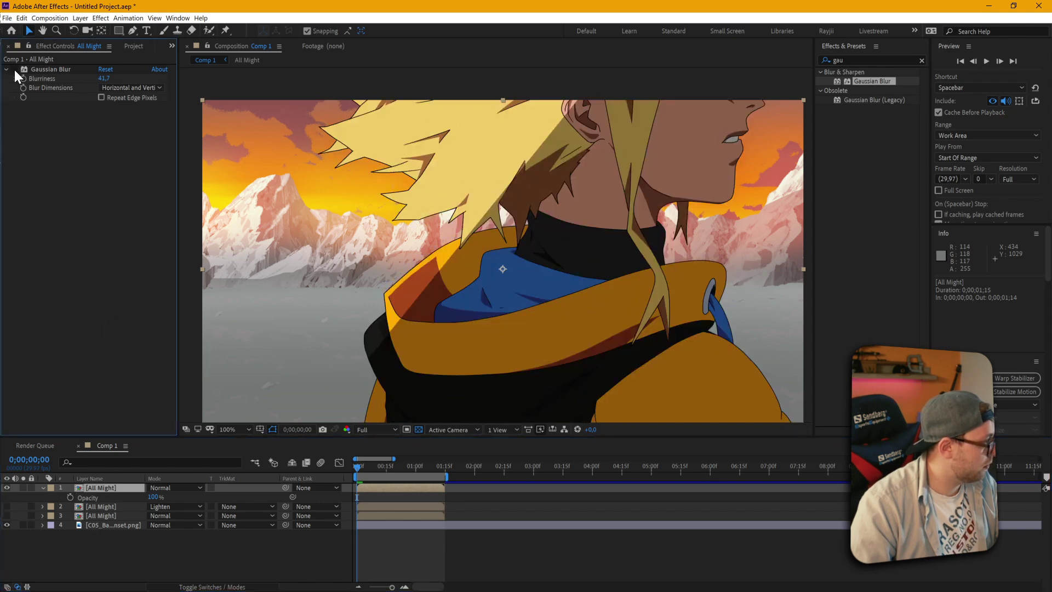
left_click(849, 59)
key("BackSpace")
key("BackSpace")
key("BackSpace")
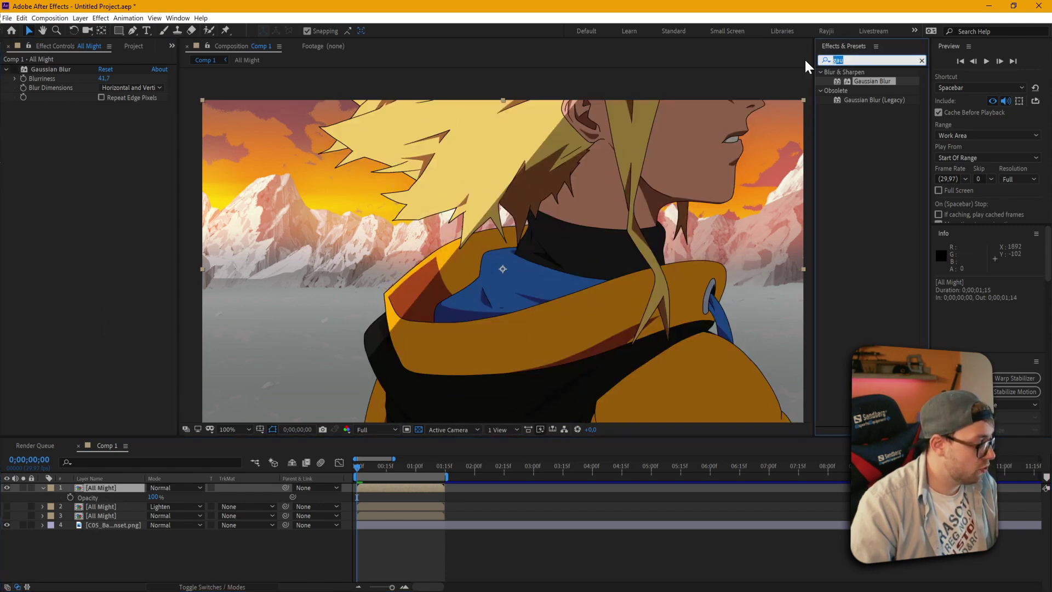
Step: Apply Levels to the top copy and raise Input Black to about 157 for a dark silhouette
type("levels")
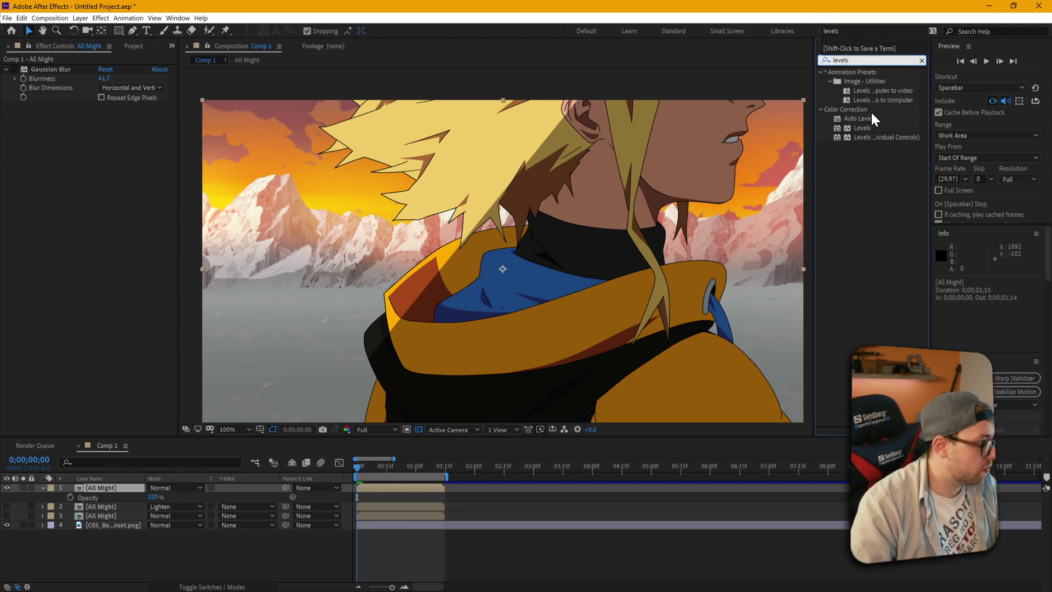
double_click(859, 129)
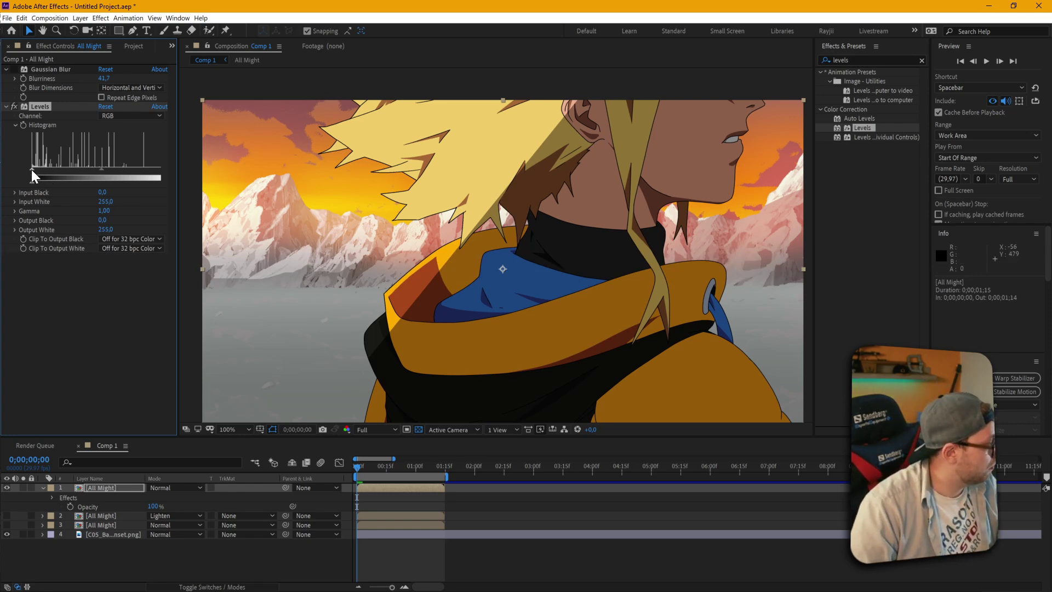
left_click_drag(31, 170, 117, 169)
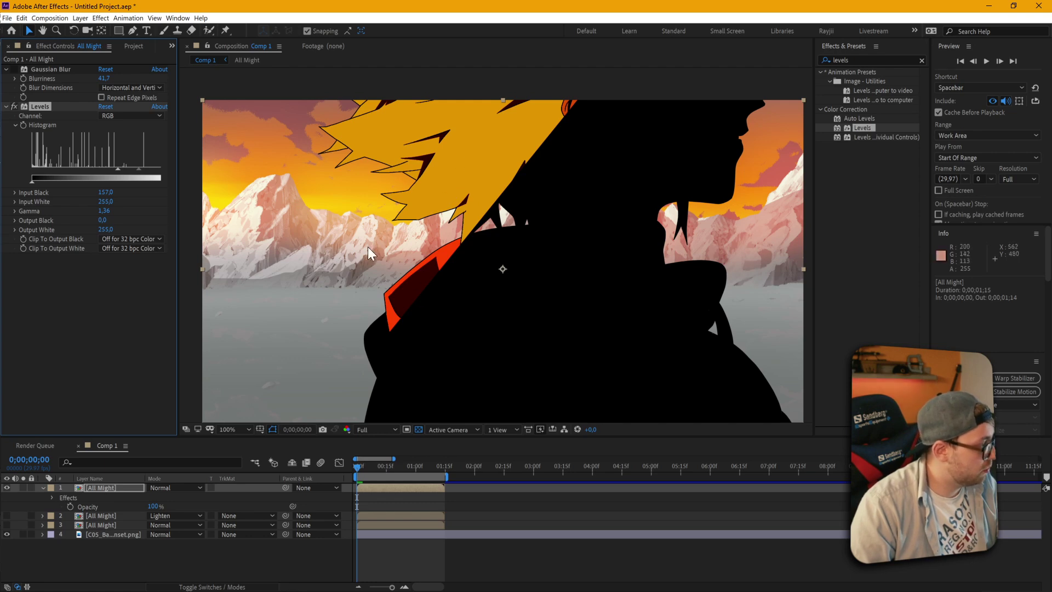
Step: Set the top copy to Add, re-enable its blur, show the lower layers and increase the blur
left_click(159, 488)
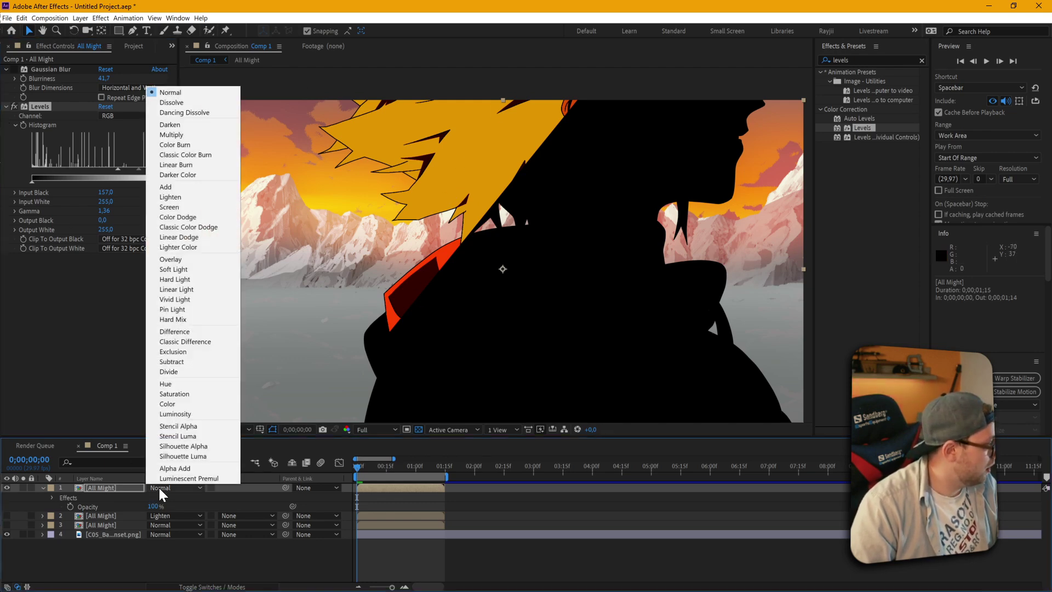
left_click(176, 187)
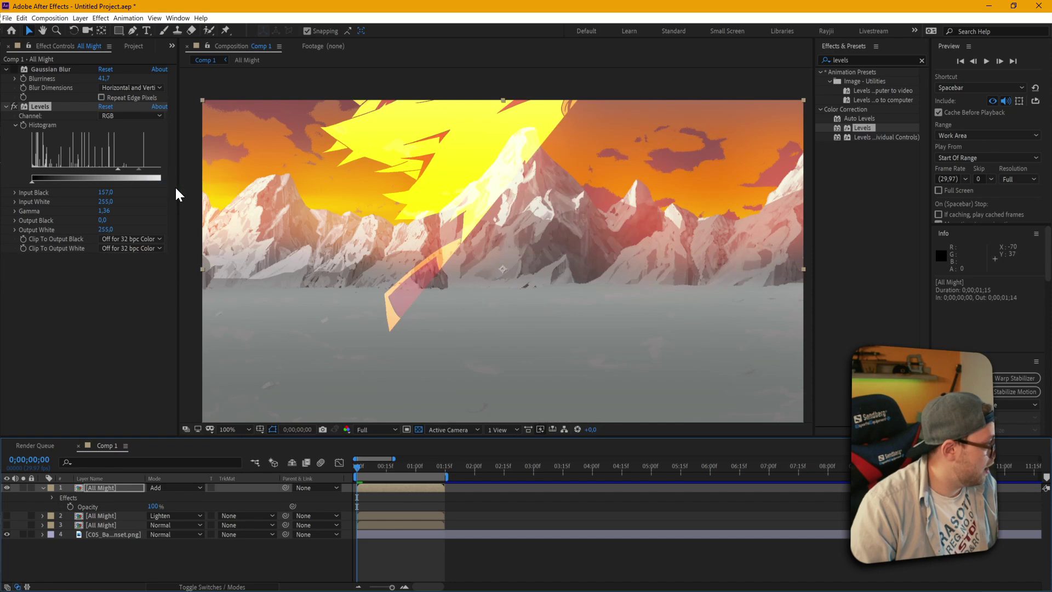
left_click(14, 69)
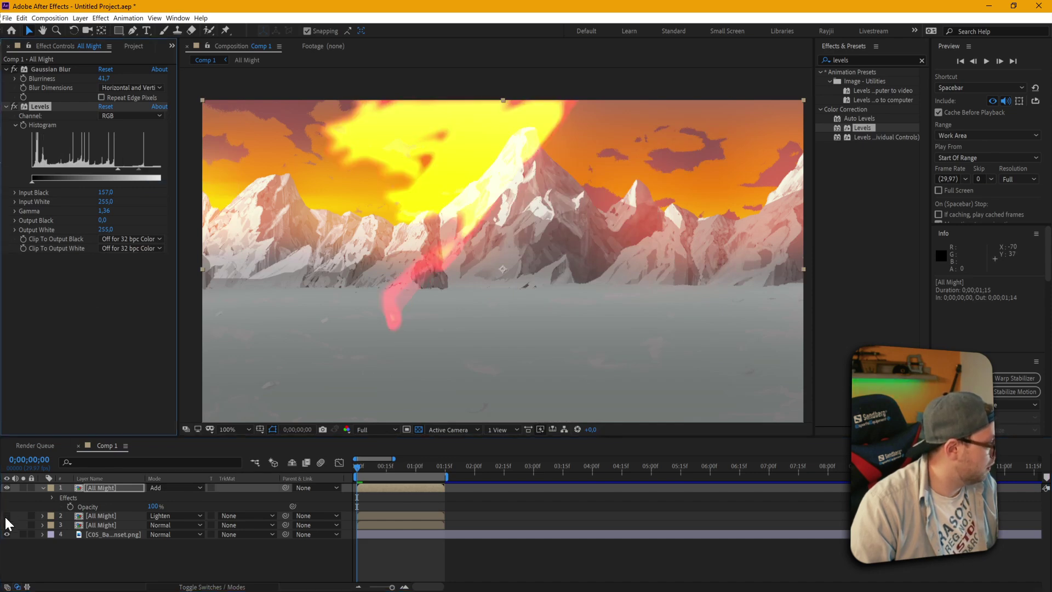
left_click_drag(6, 525, 7, 515)
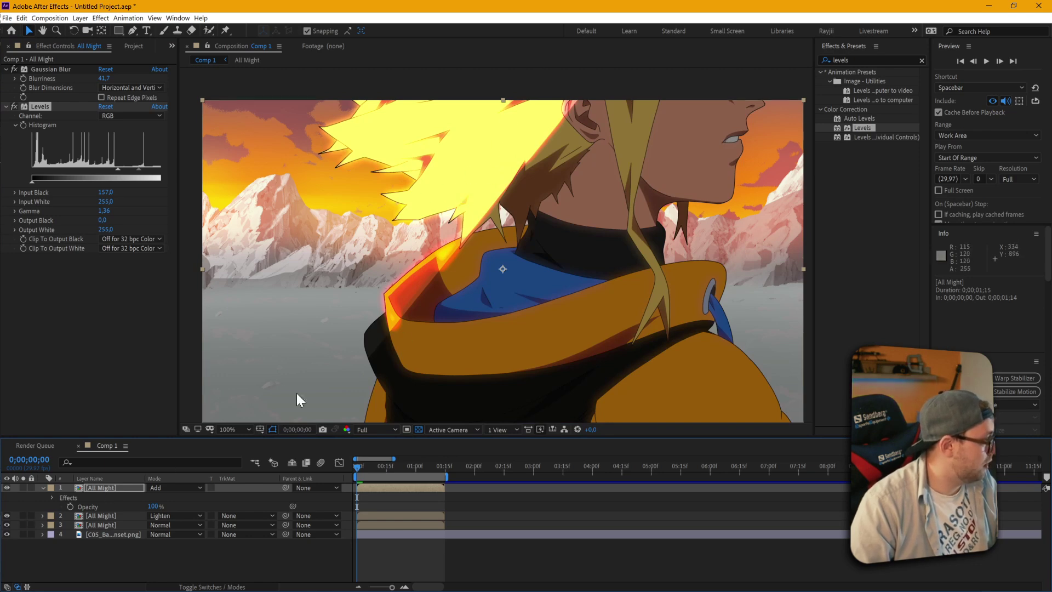
left_click(100, 489)
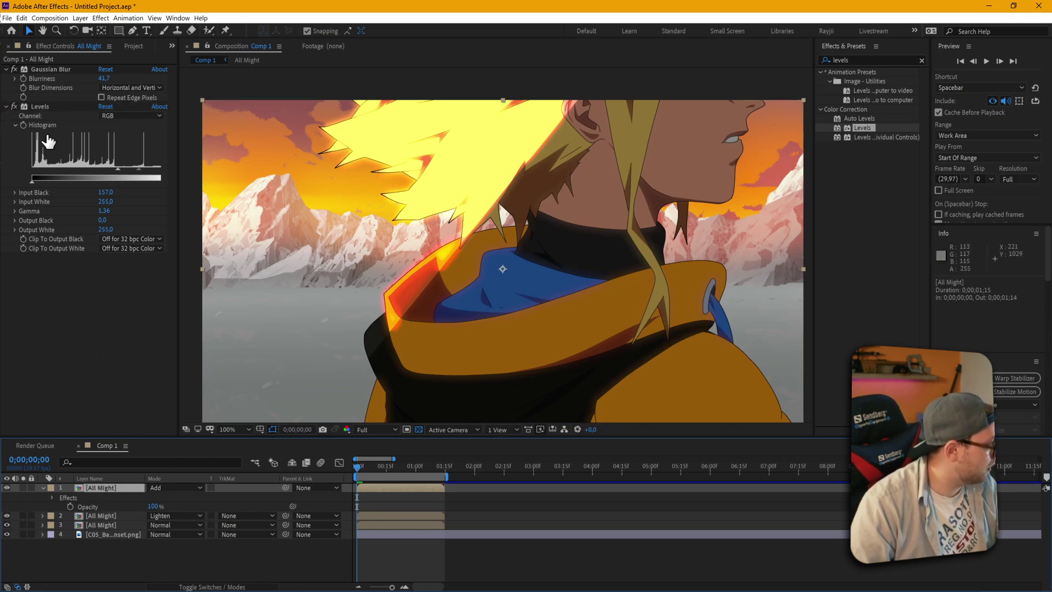
left_click_drag(104, 79, 306, 83)
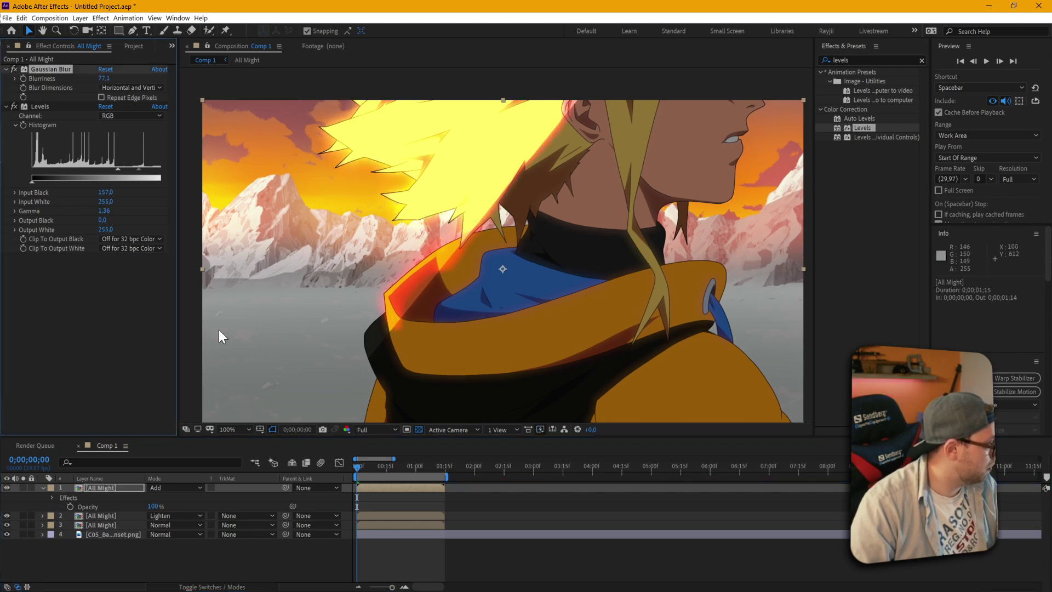
Step: Switch the top copy to Screen blending and lower its opacity to 59%
left_click(162, 487)
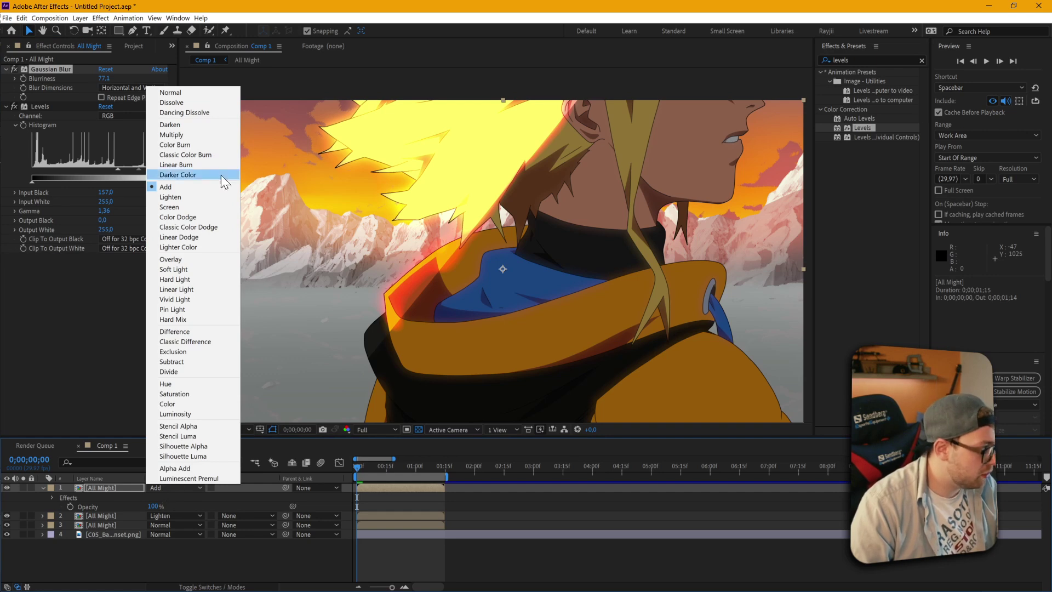
left_click(175, 207)
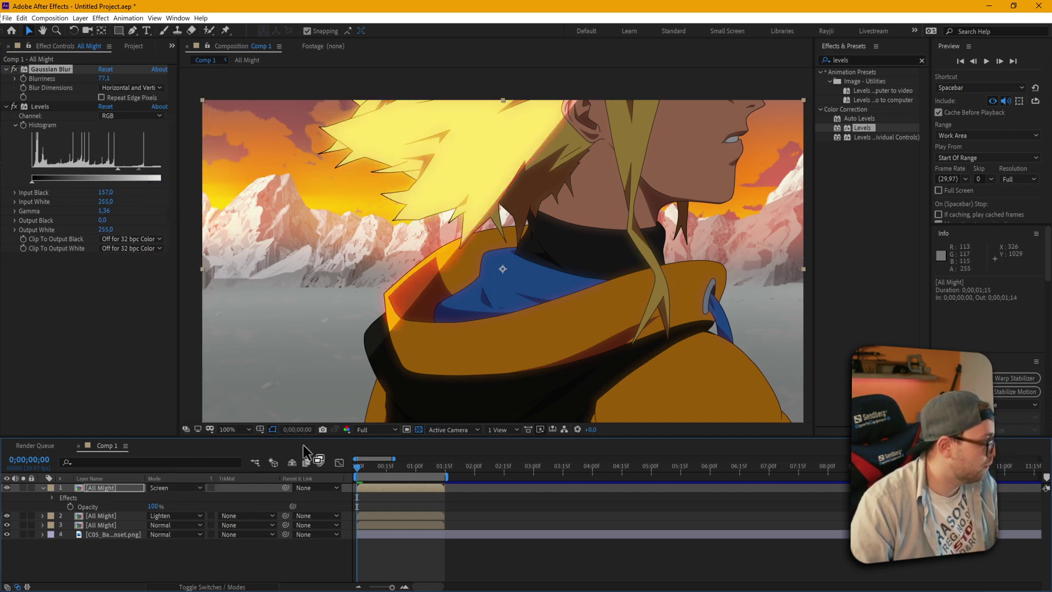
left_click(233, 561)
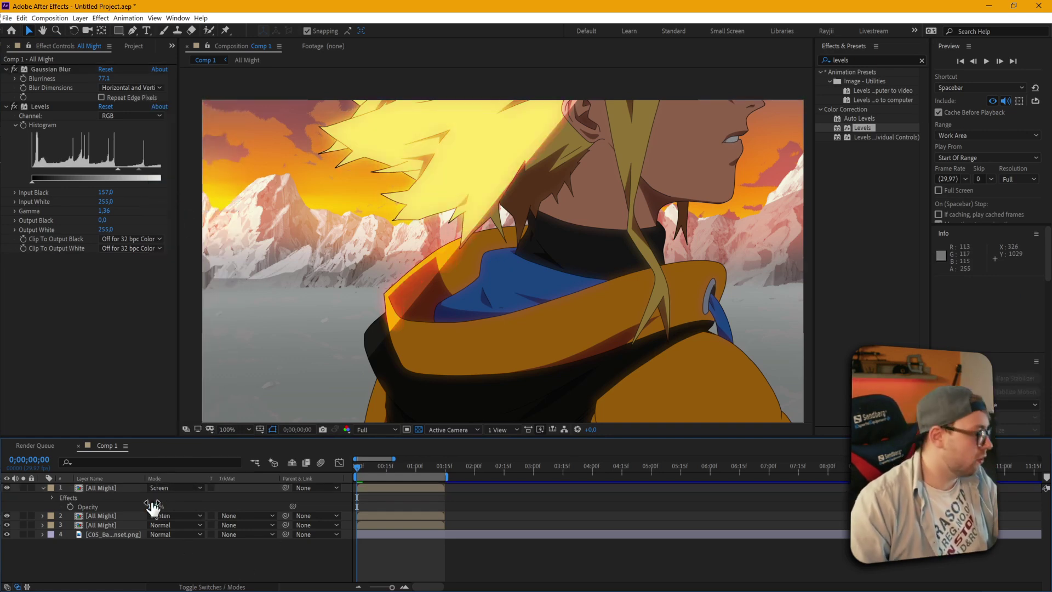
left_click(112, 486)
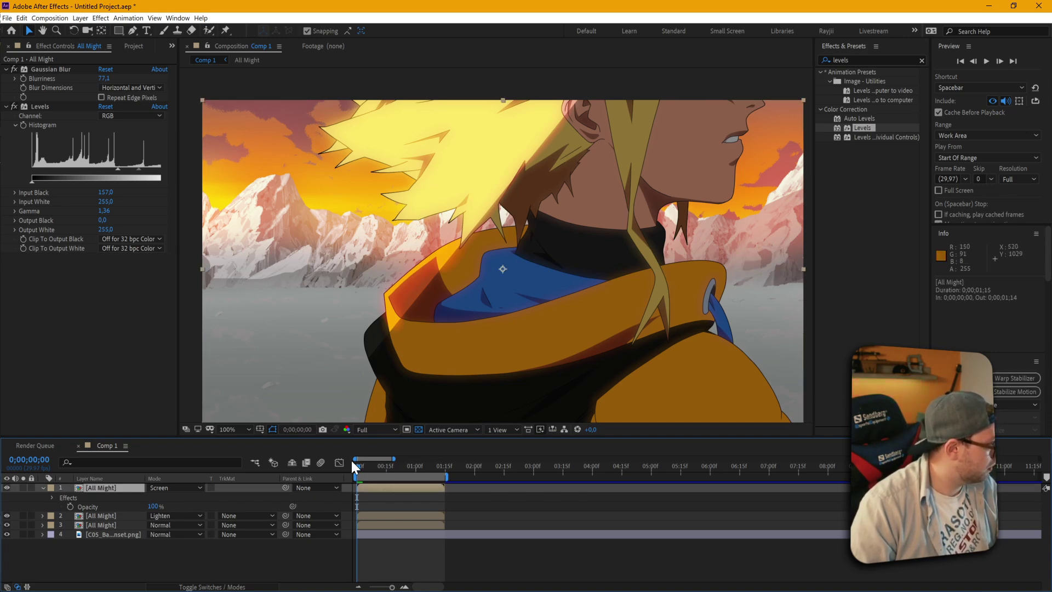
left_click(293, 558)
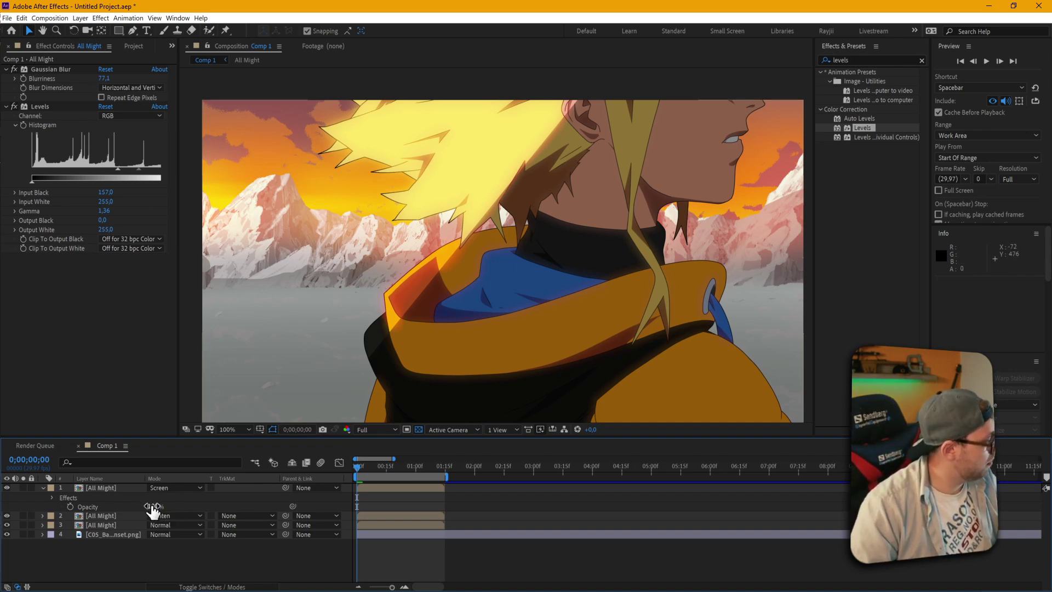
left_click_drag(155, 506, 75, 504)
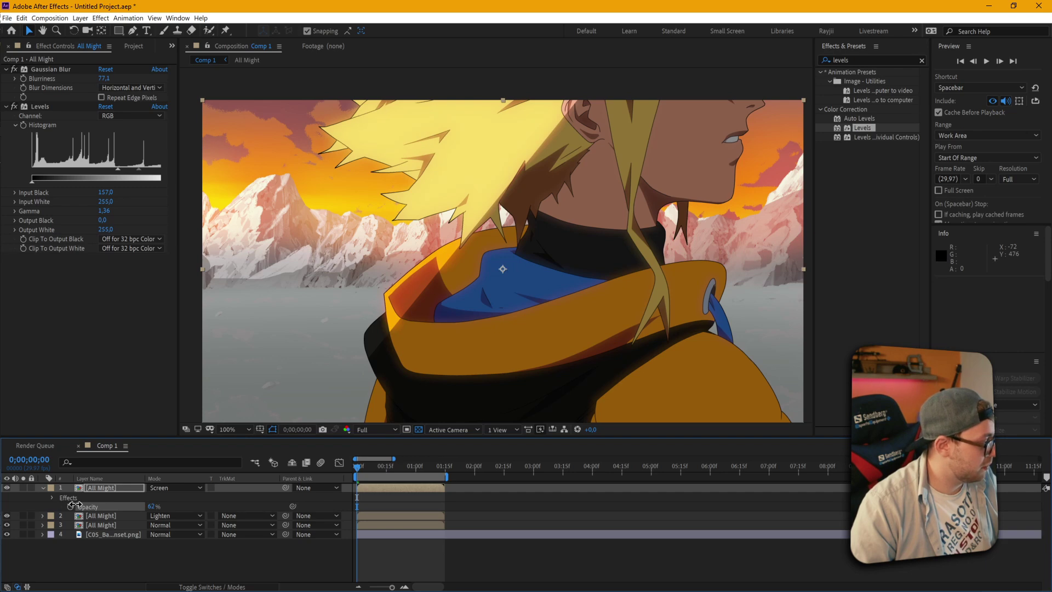
left_click(141, 558)
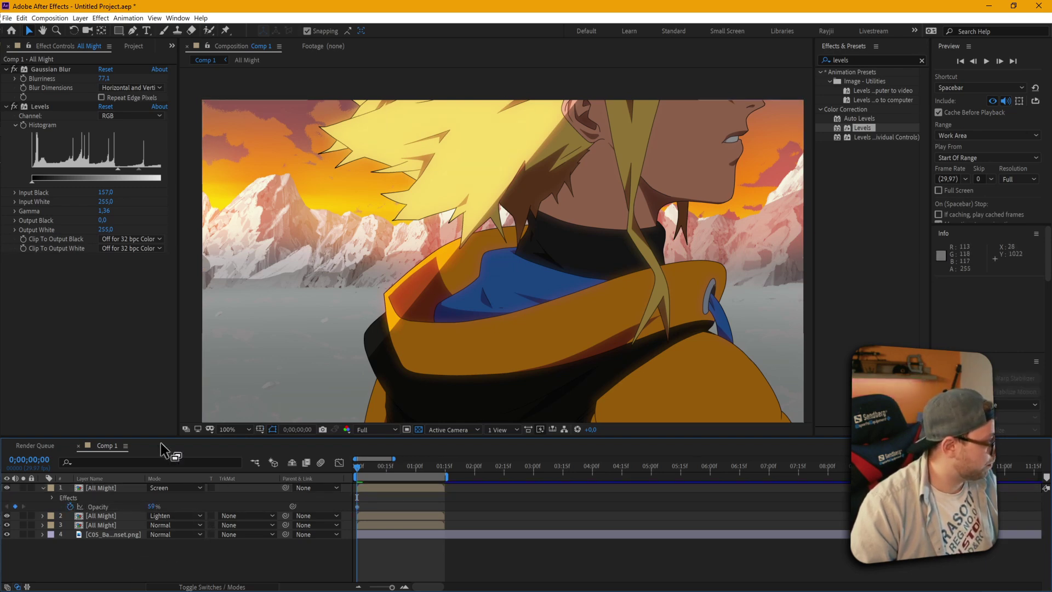
Step: Toggle the glow copy off and on to compare the hair glow, then collapse it
left_click(7, 488)
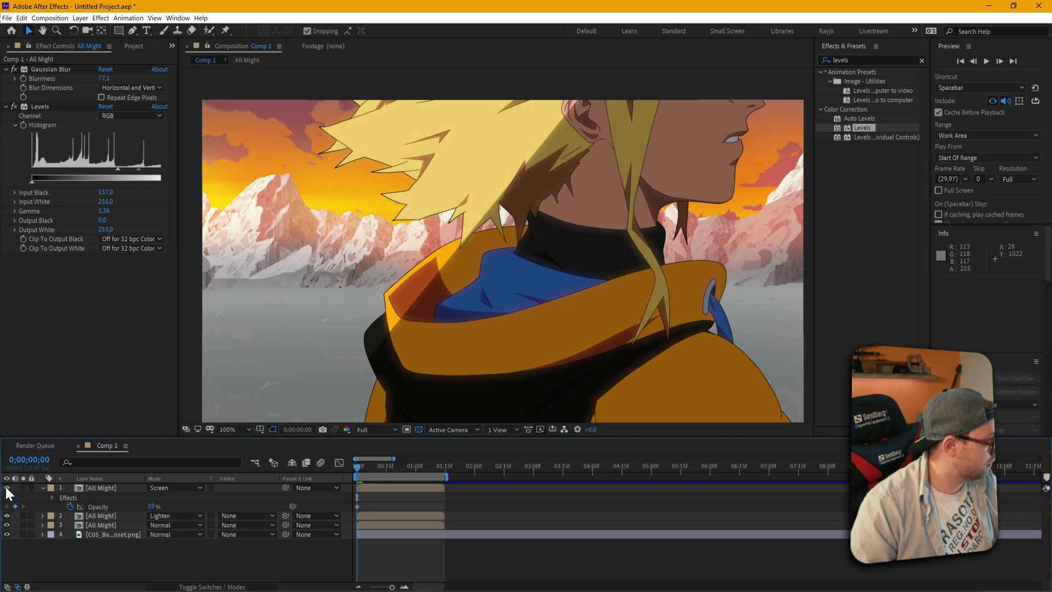
left_click(7, 488)
left_click(7, 488)
left_click(7, 488)
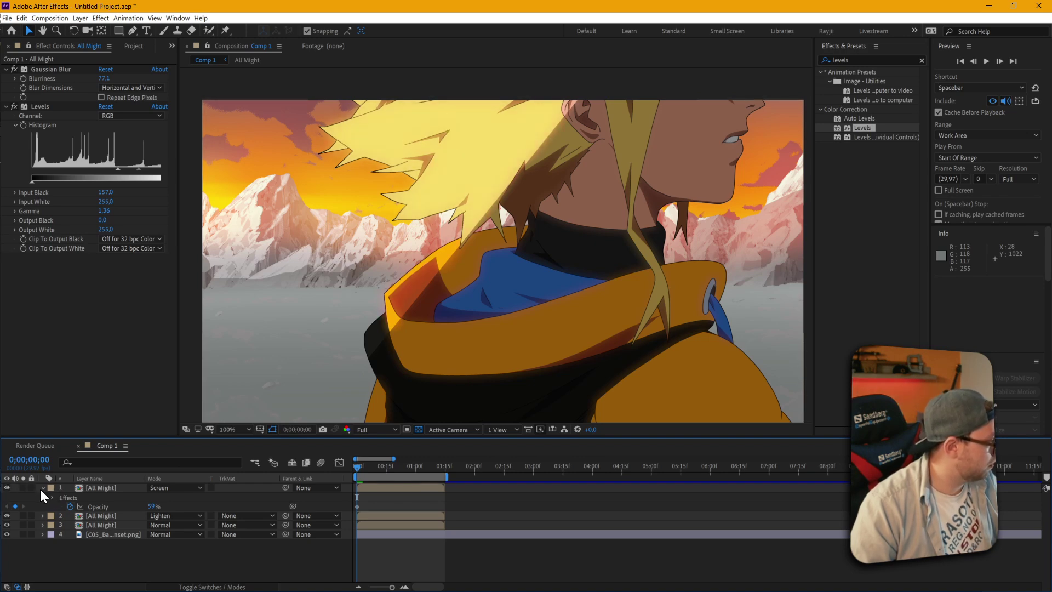
left_click(42, 488)
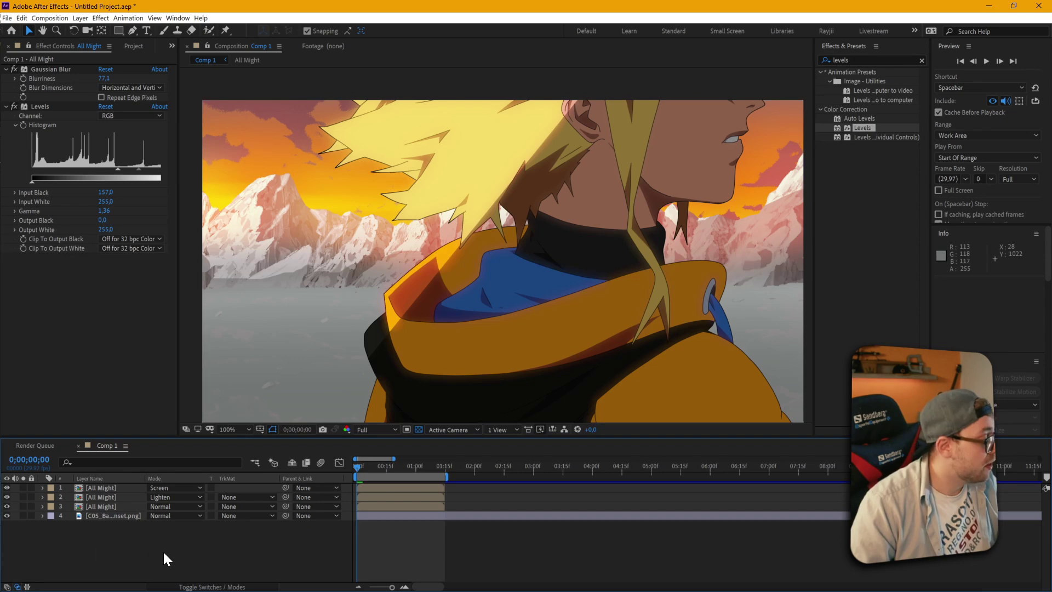
Step: Add a full-frame solid coloured with yellow sampled from the image, then hide it
left_click(103, 487)
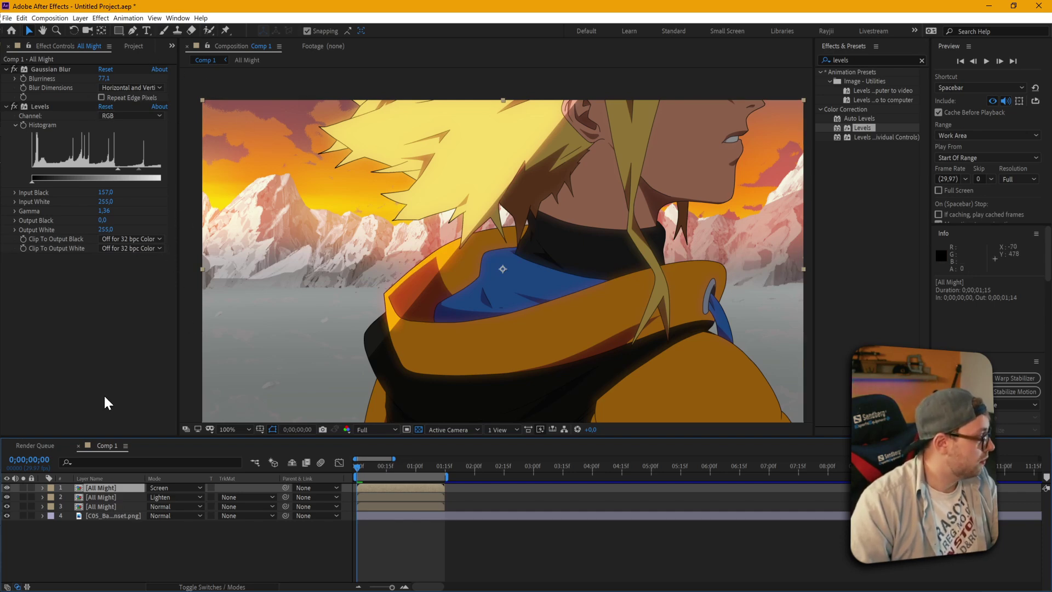
left_click(79, 19)
mouse_move(93, 29)
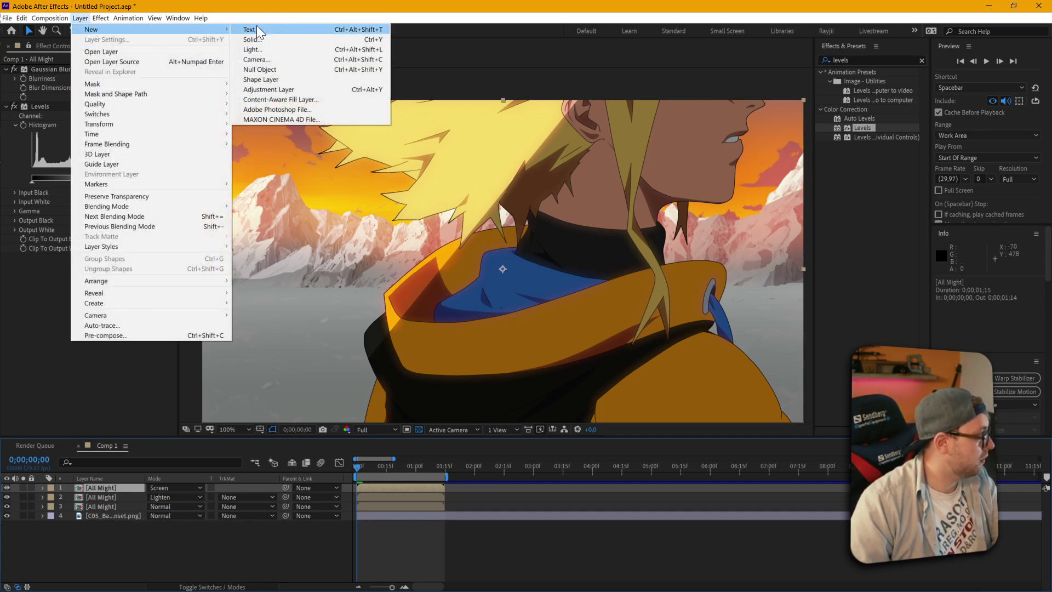
left_click(277, 41)
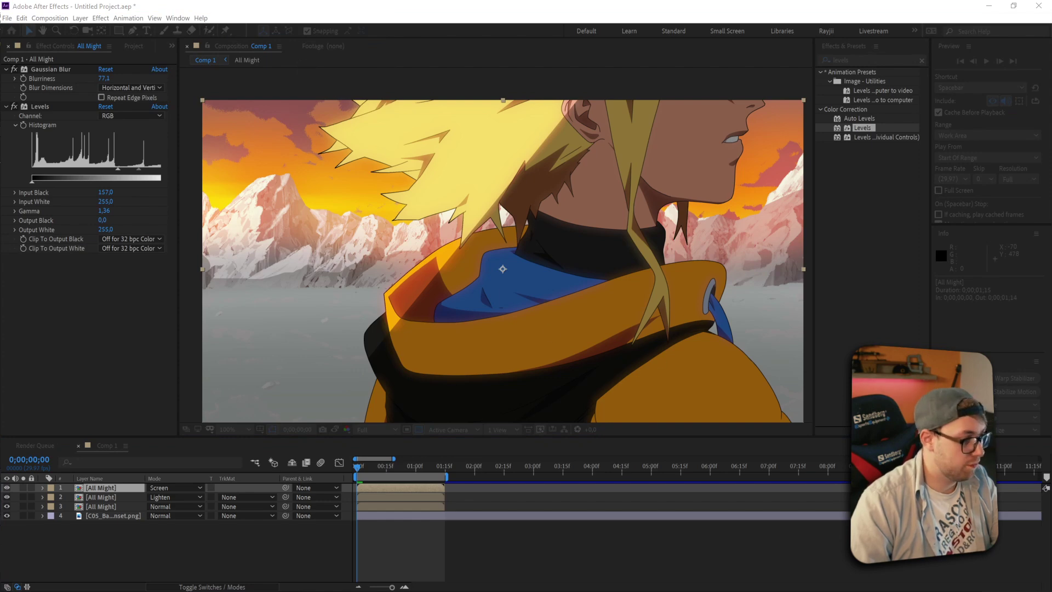
left_click_drag(445, 166, 495, 137)
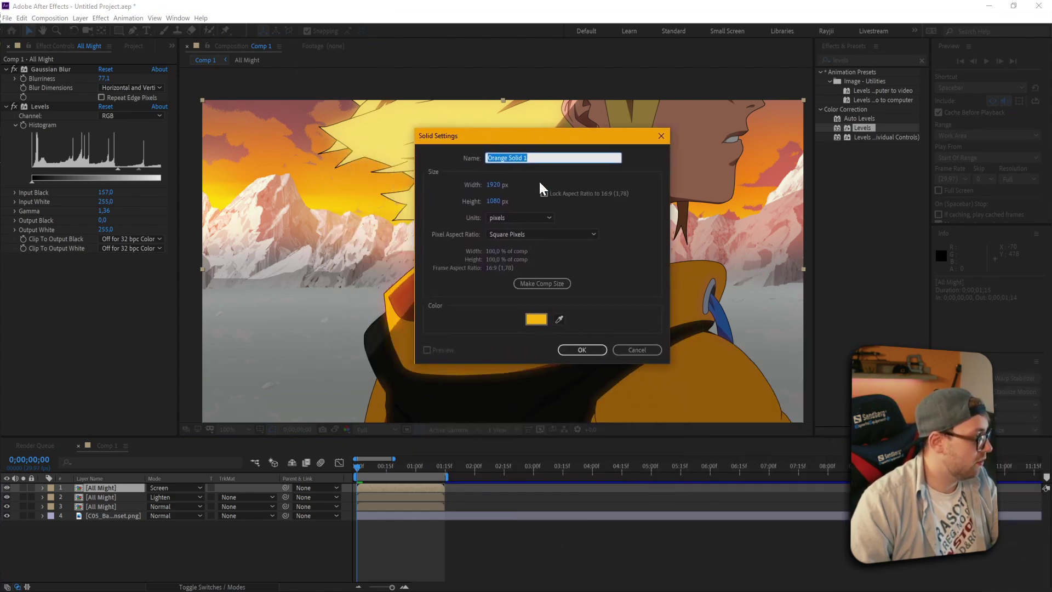
left_click(558, 319)
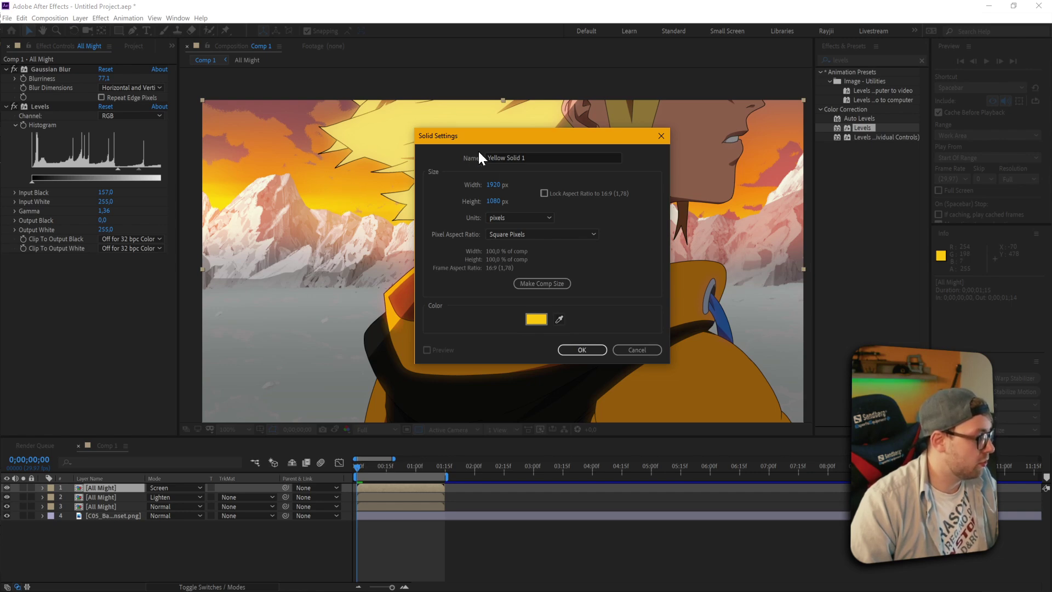
mouse_move(476, 140)
left_mouse_down()
mouse_move(463, 156)
mouse_move(469, 146)
left_mouse_up()
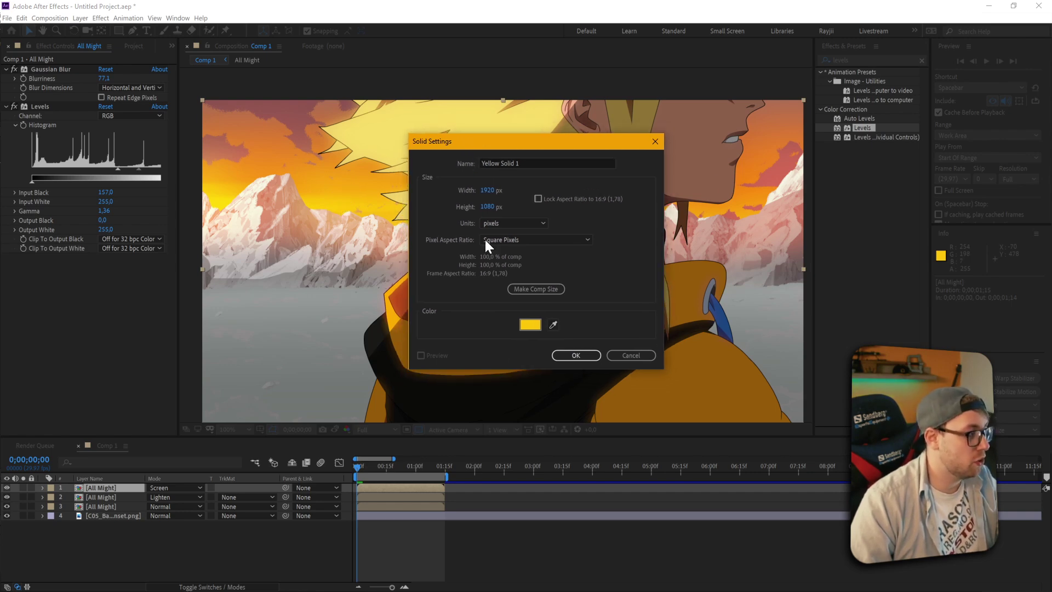
left_click(557, 355)
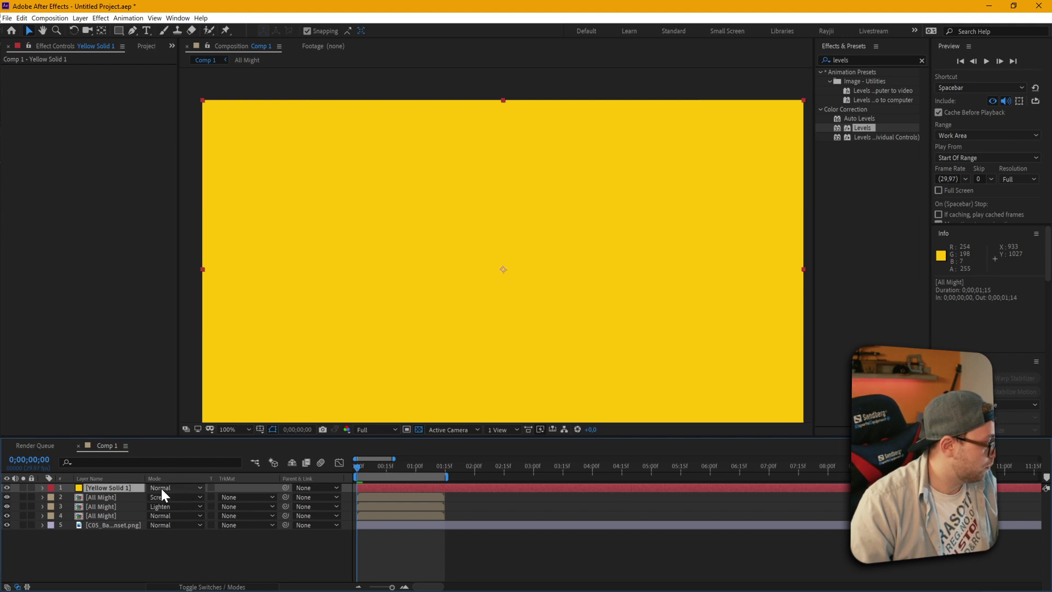
left_click(7, 488)
key("comma")
key("comma")
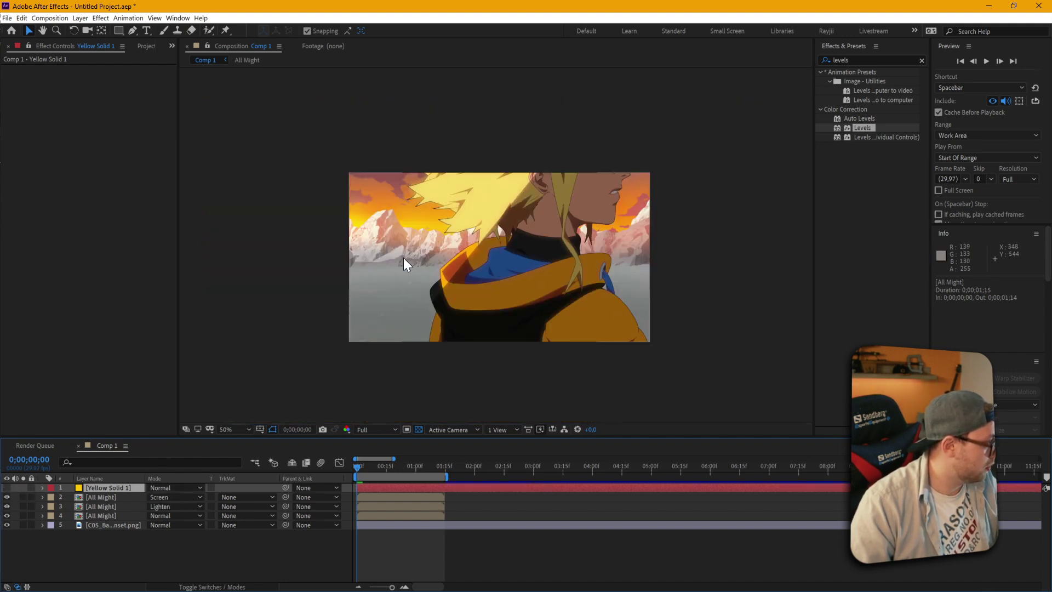
left_click(133, 31)
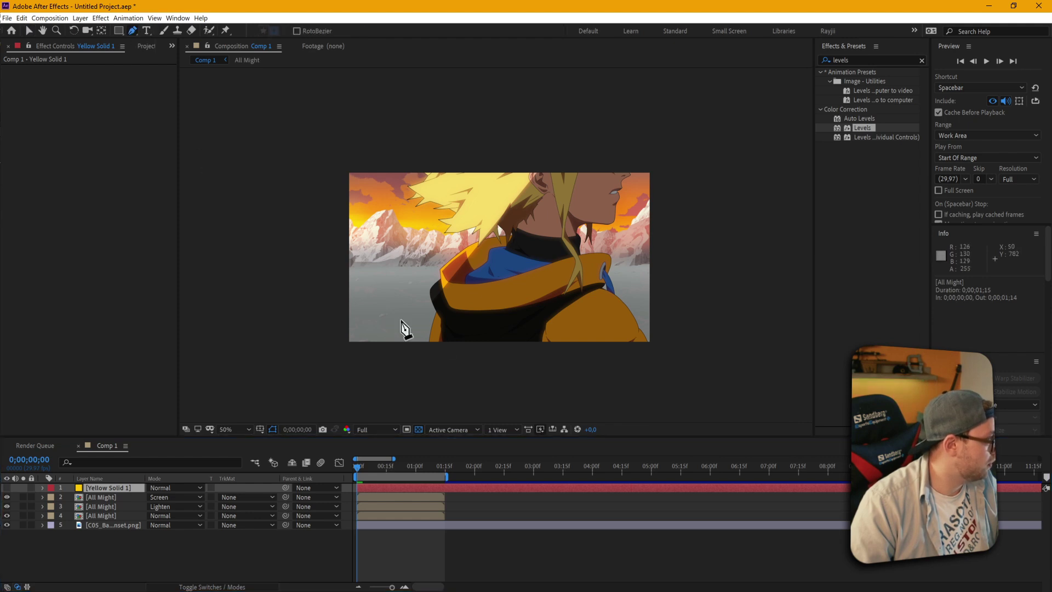
Step: Draw a closed six-point mask on Yellow Solid 1 over the upper sky and show the layer
left_click(295, 315)
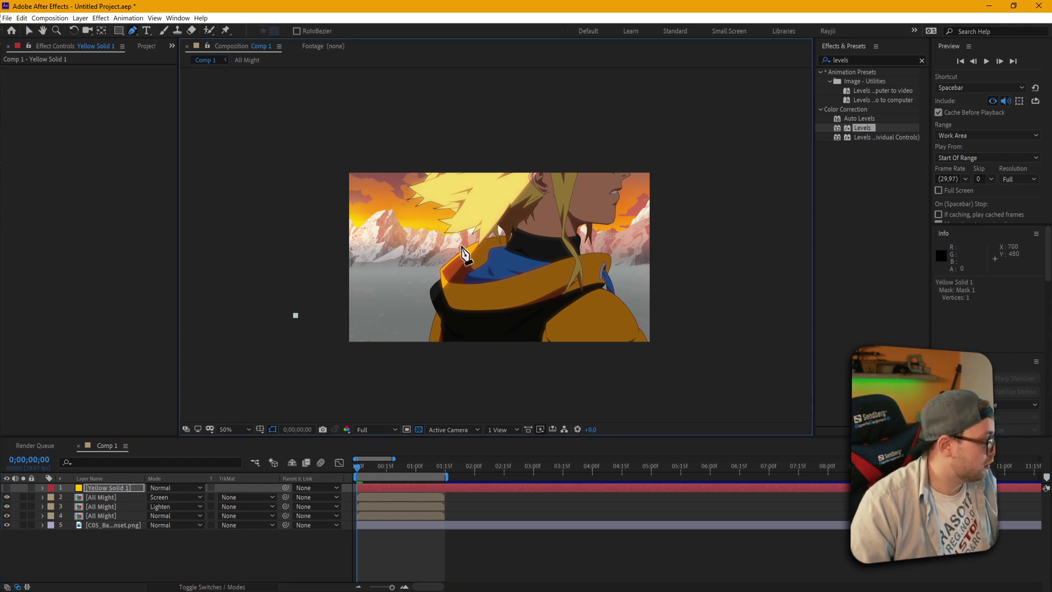
left_click_drag(464, 265, 505, 199)
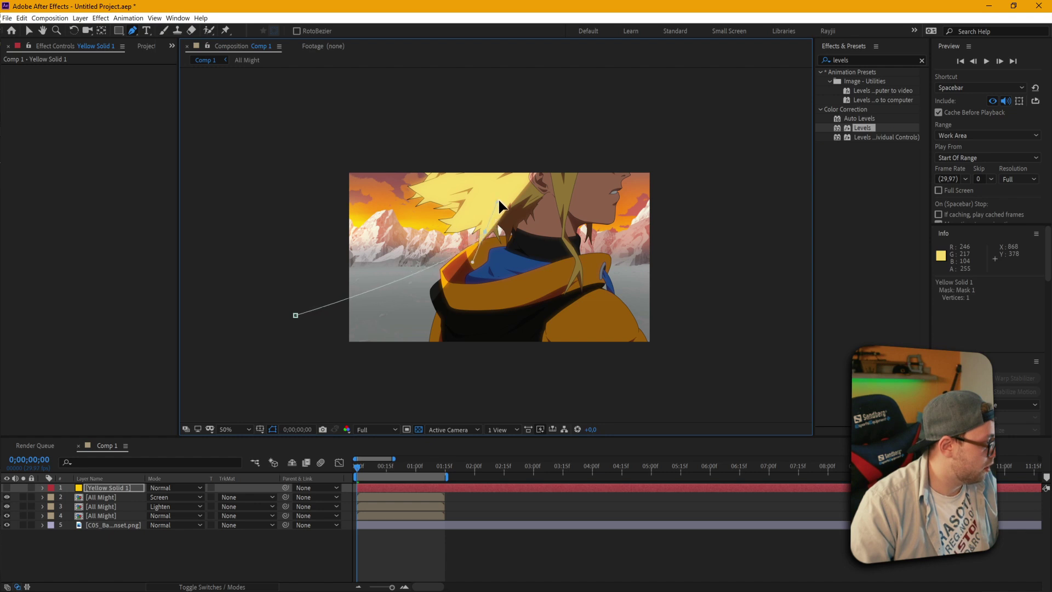
left_click_drag(677, 182, 690, 136)
left_click(434, 135)
left_click(293, 147)
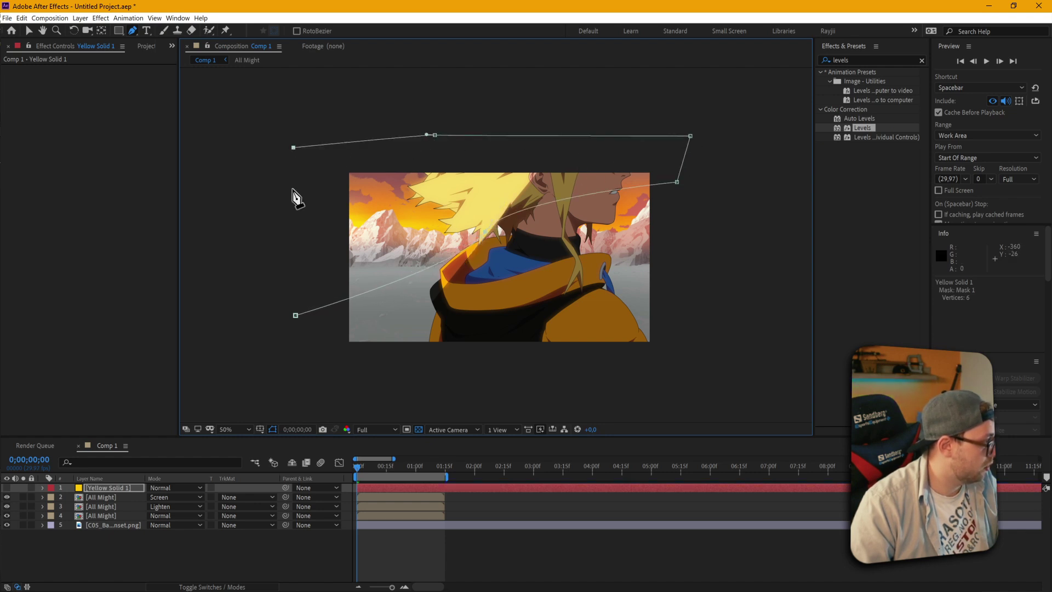
left_click(295, 314)
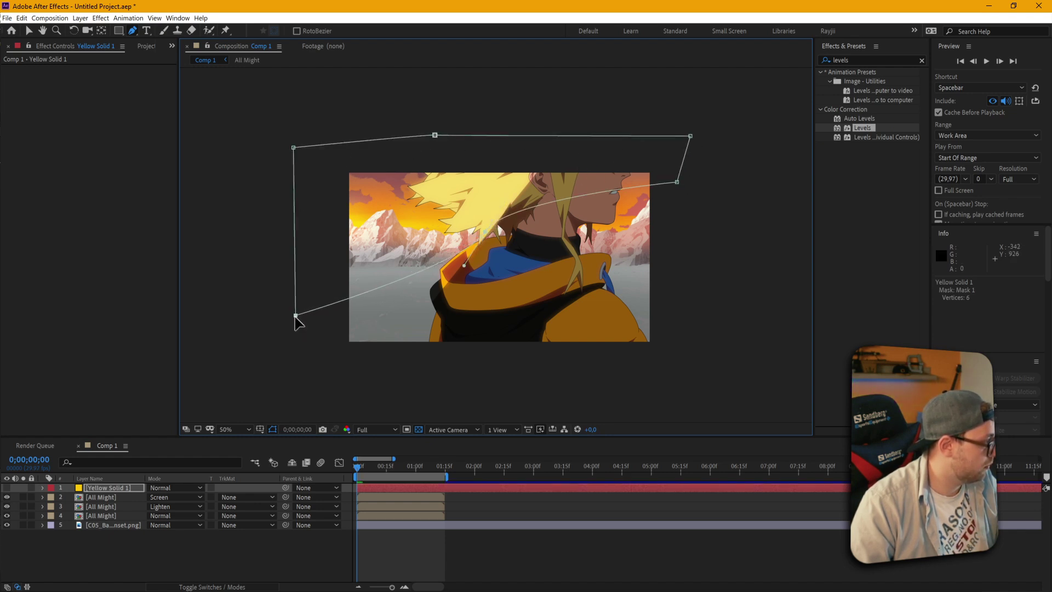
left_click(7, 488)
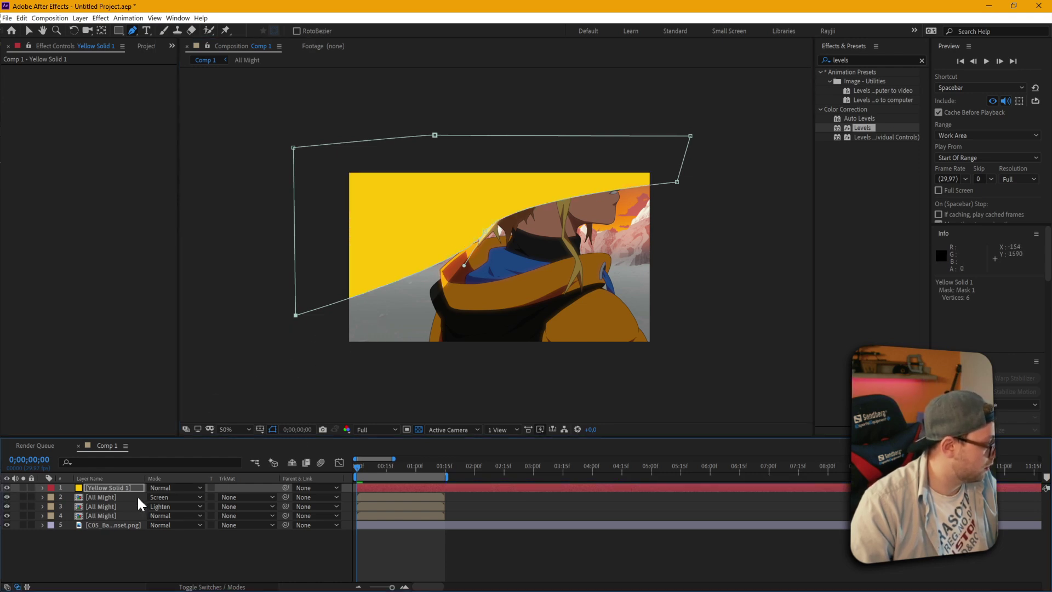
left_click(113, 488)
key("period")
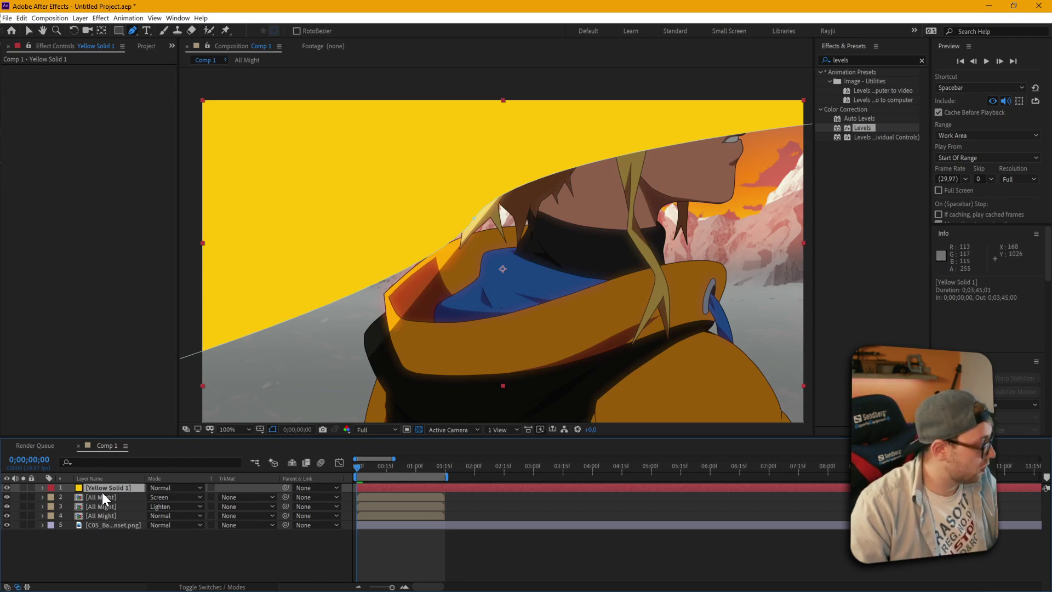
Step: Feather Mask 1 by about 850 px and set its expansion to -59 px
key("m")
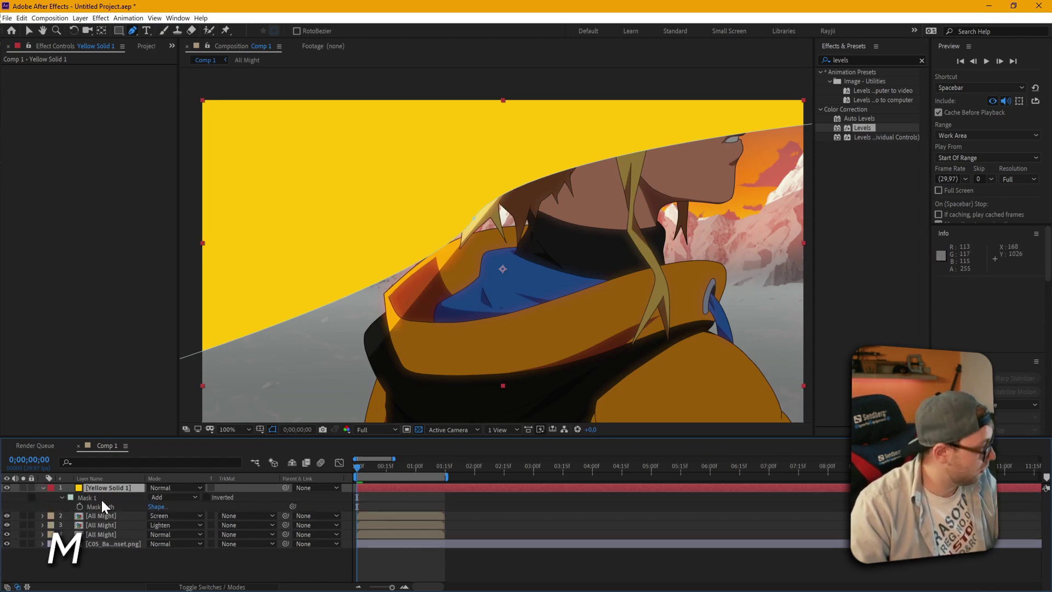
left_click(62, 498)
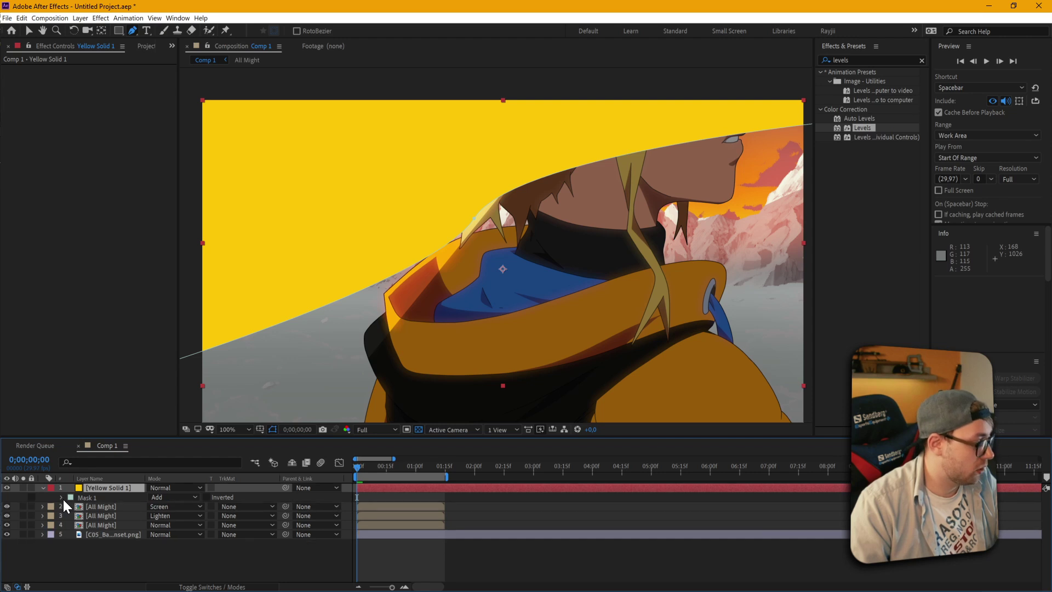
left_click(62, 497)
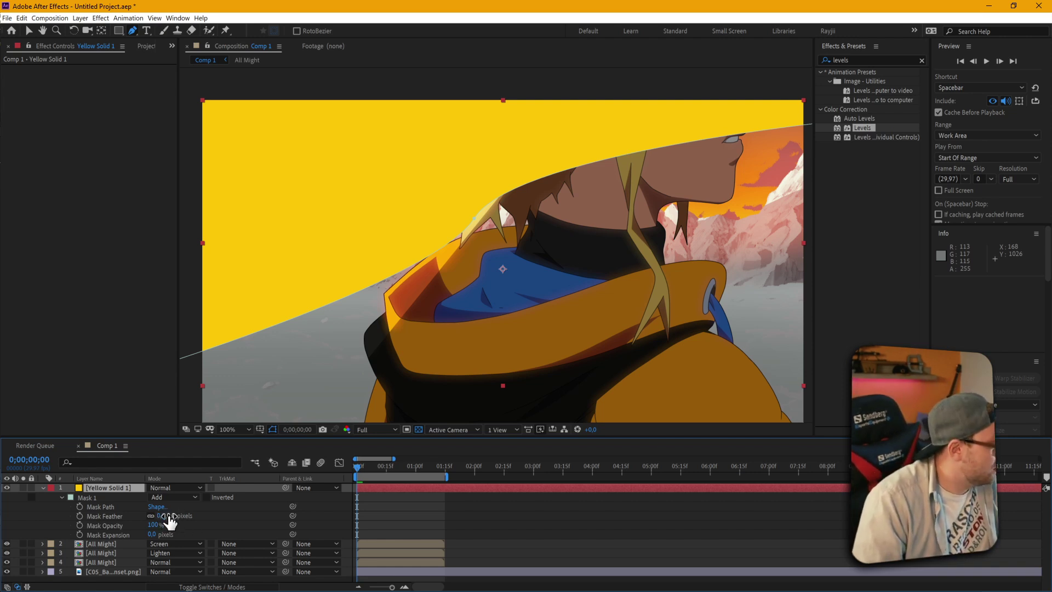
left_click_drag(170, 521, 633, 512)
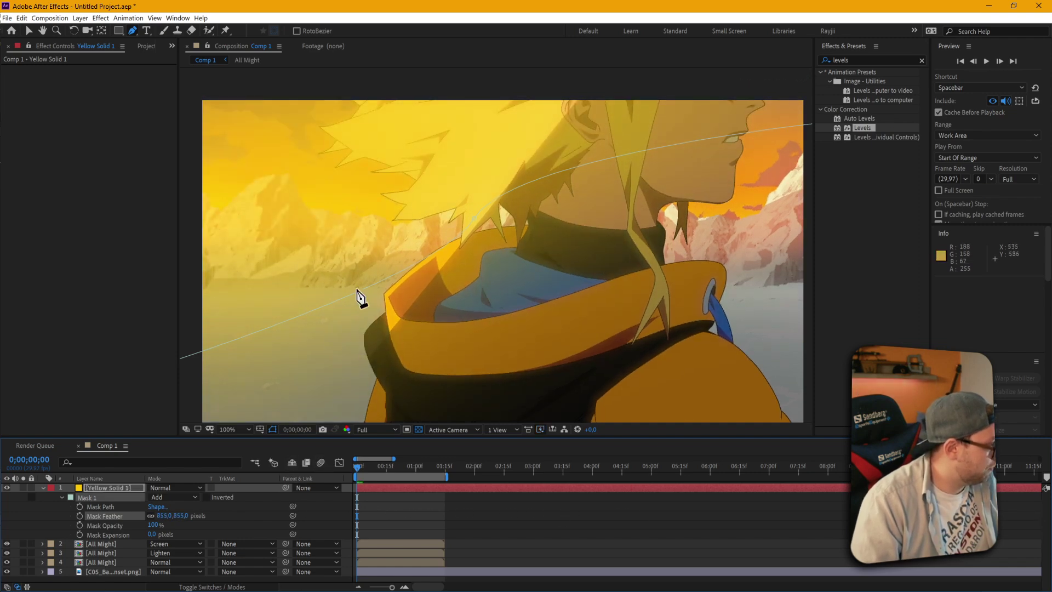
key("comma")
key("comma")
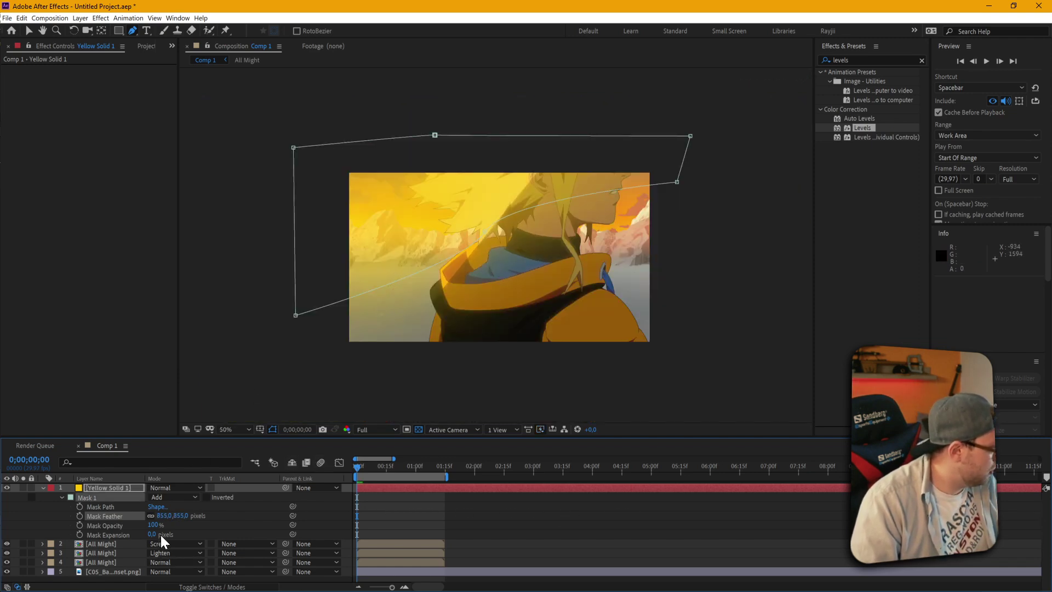
left_click_drag(157, 534, 121, 533)
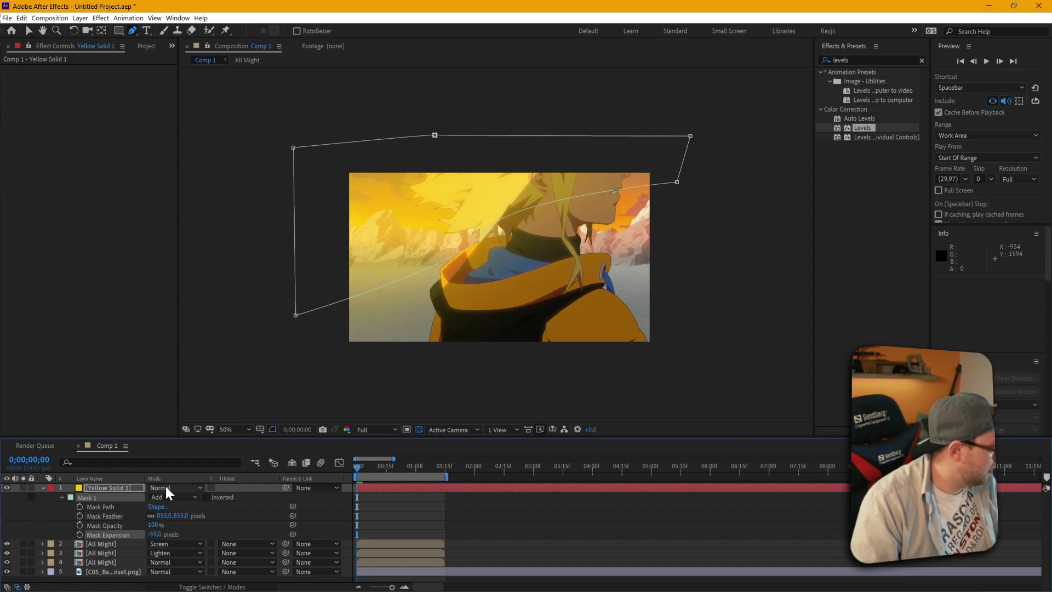
left_click(42, 487)
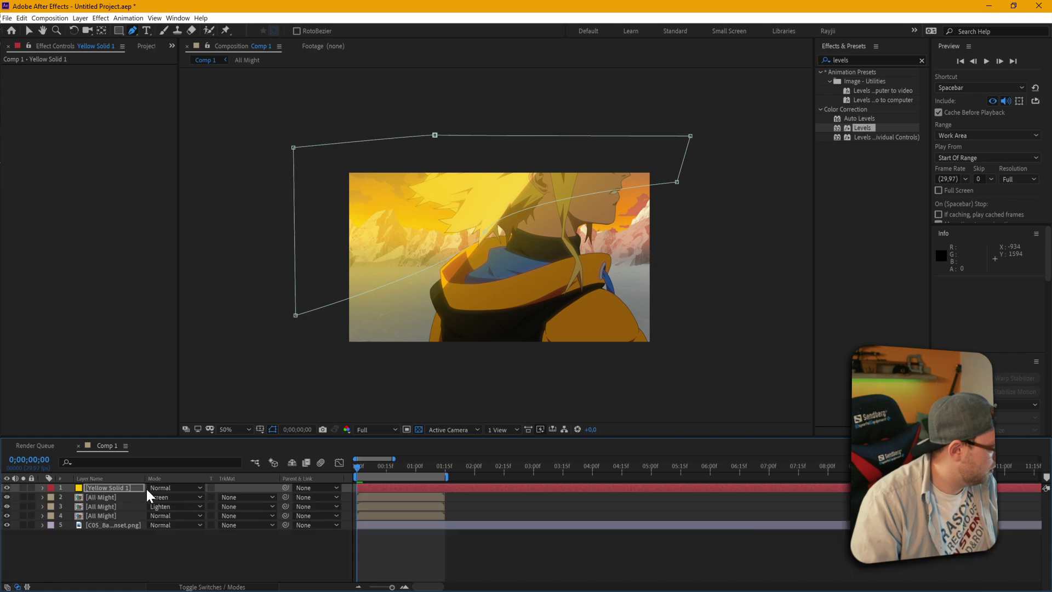
Step: Set Yellow Solid 1's blending mode to Screen
left_click(153, 488)
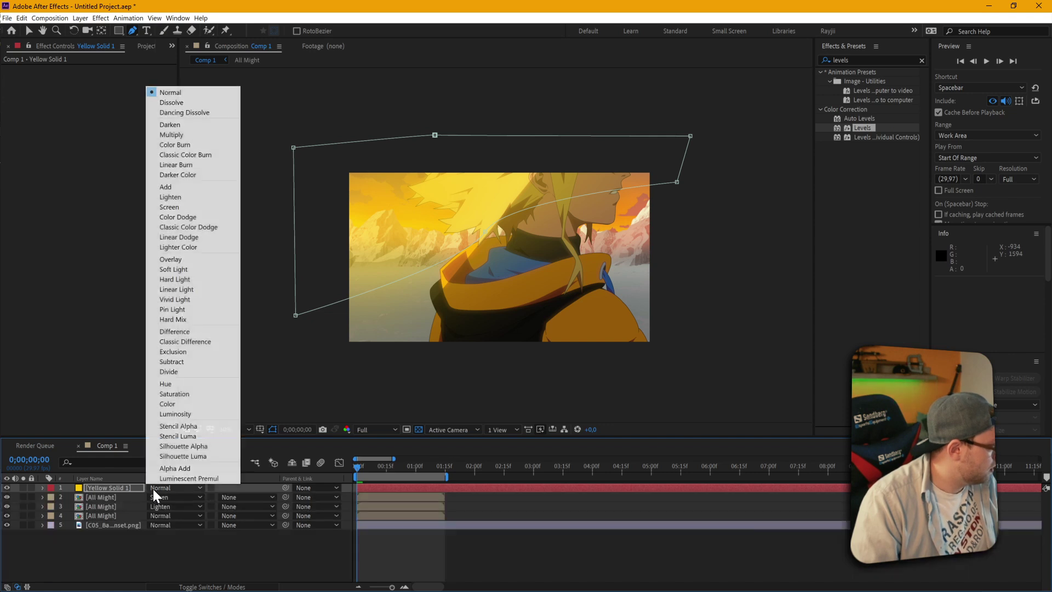
left_click(173, 207)
left_click(219, 551)
key("slash")
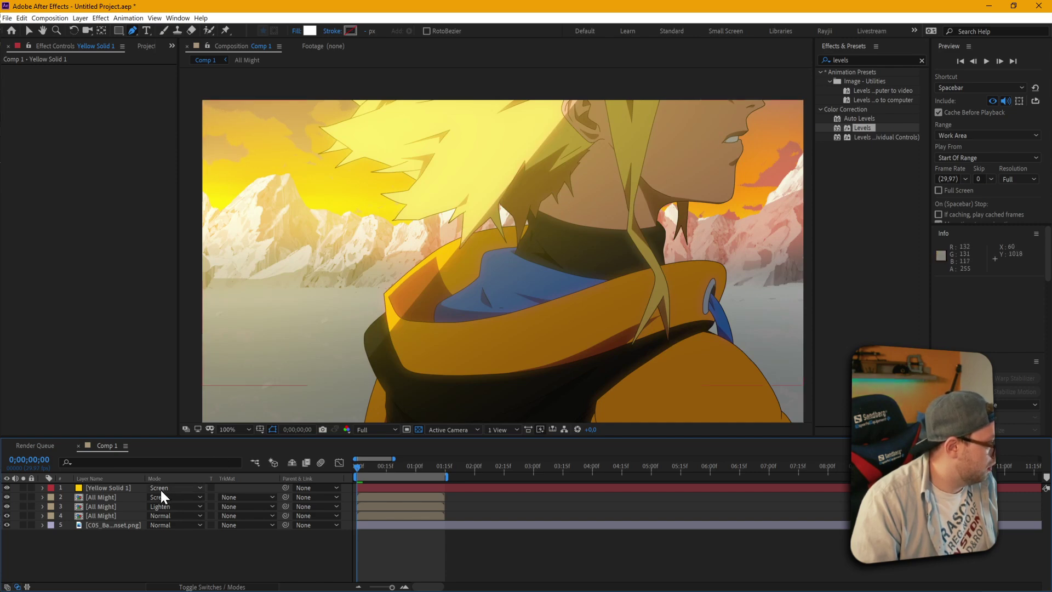
left_click(107, 488)
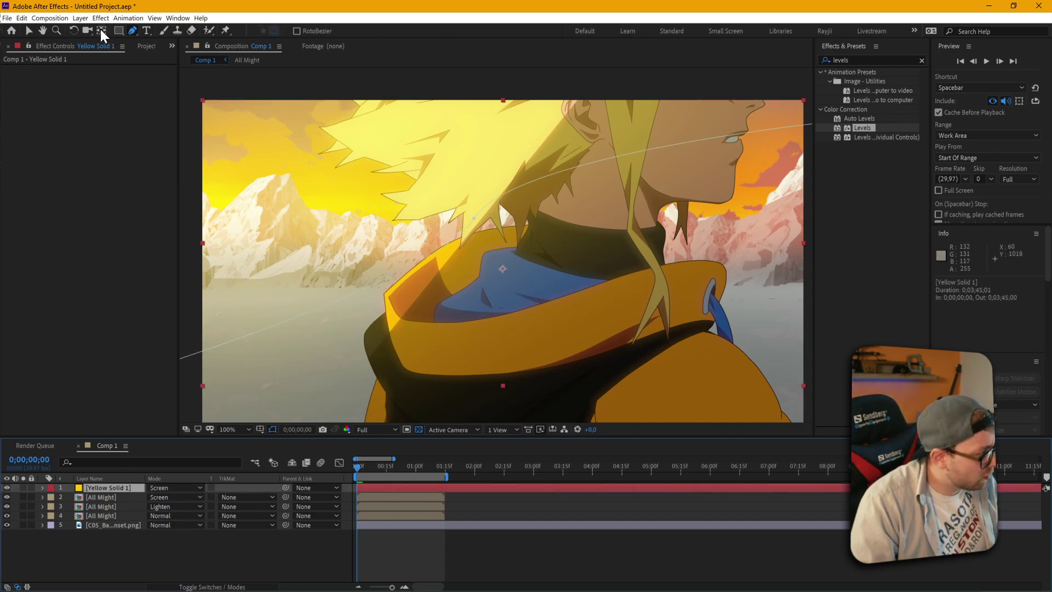
left_click(78, 18)
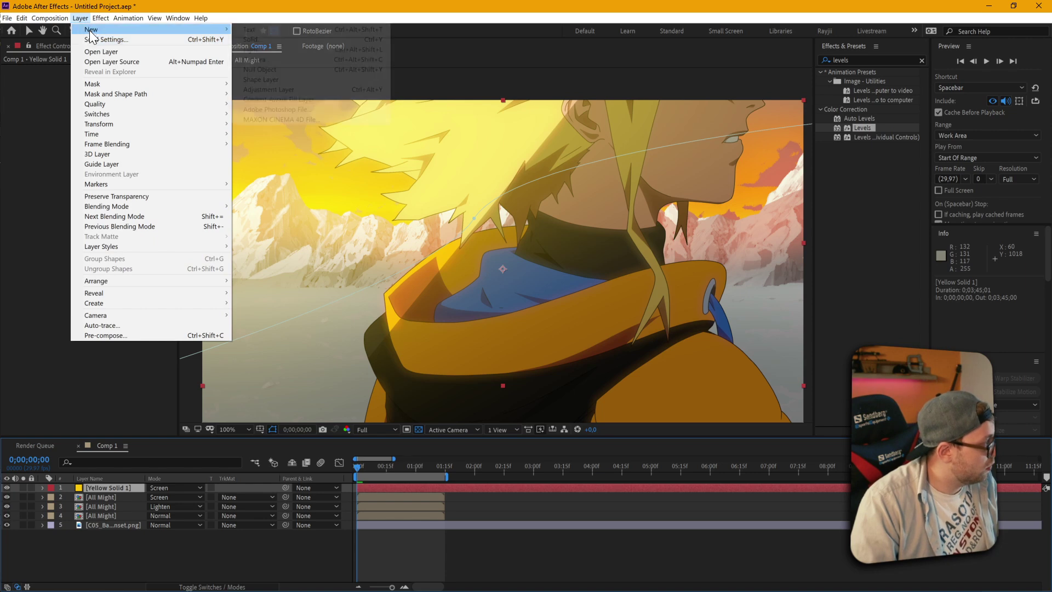
Step: Change the solid's colour from yellow to orange in Solid Settings, making it Orange Solid 1
left_click(94, 39)
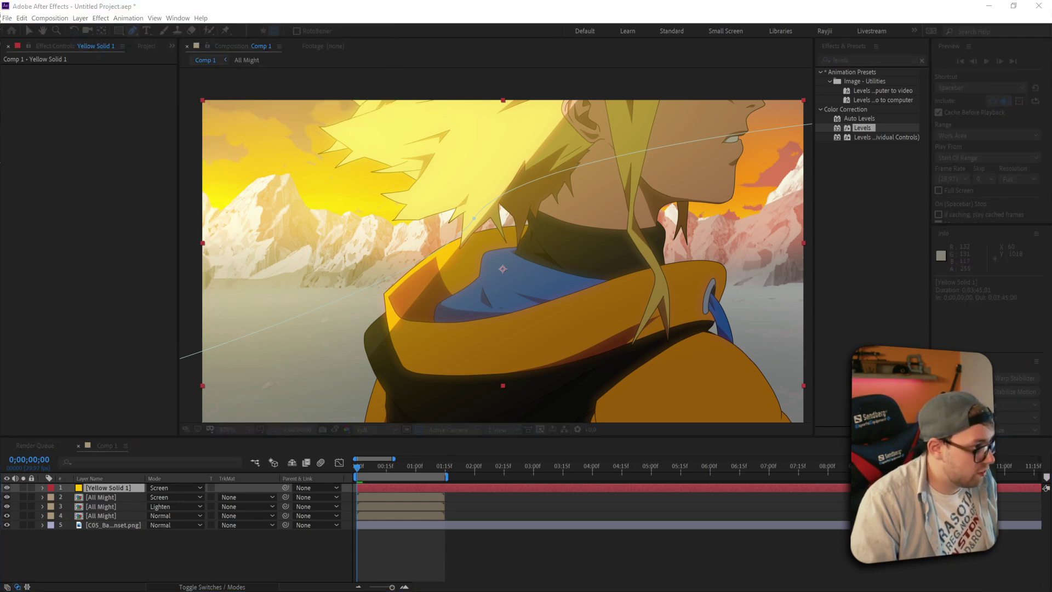
left_click_drag(903, 66, 735, 129)
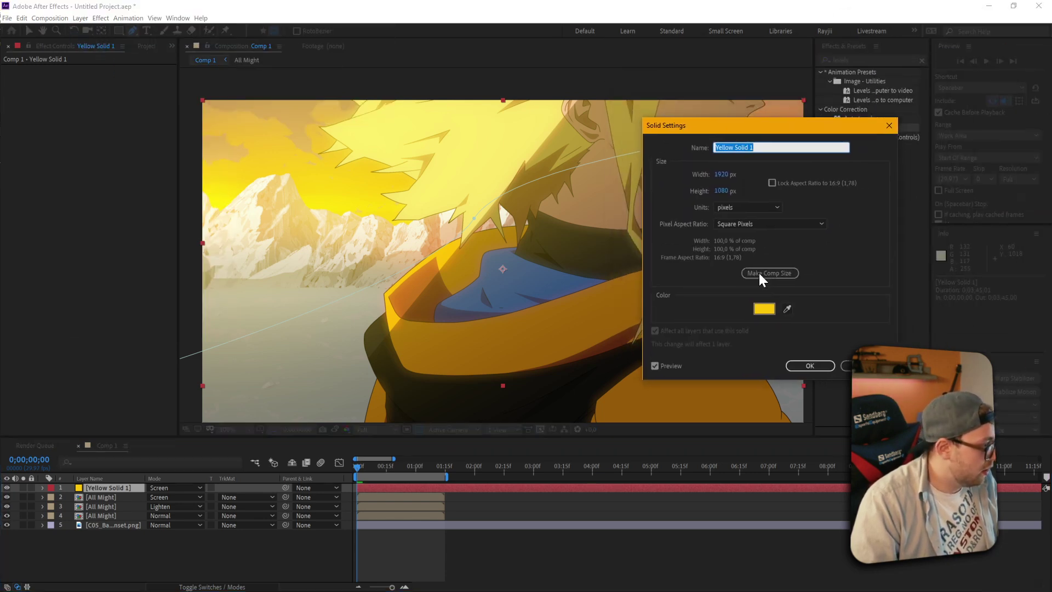
left_click(761, 308)
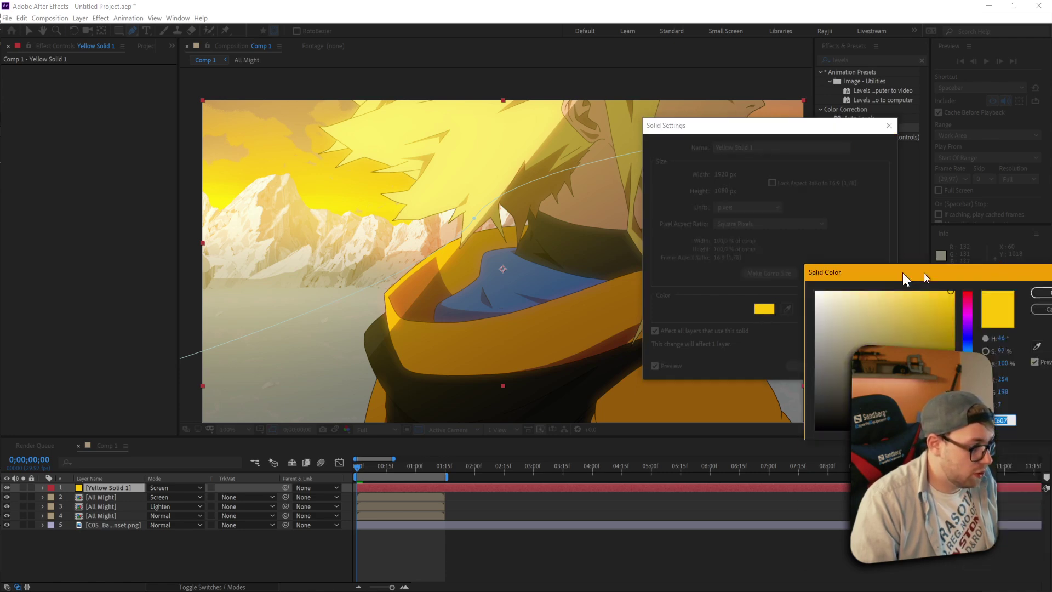
left_click_drag(923, 272, 688, 231)
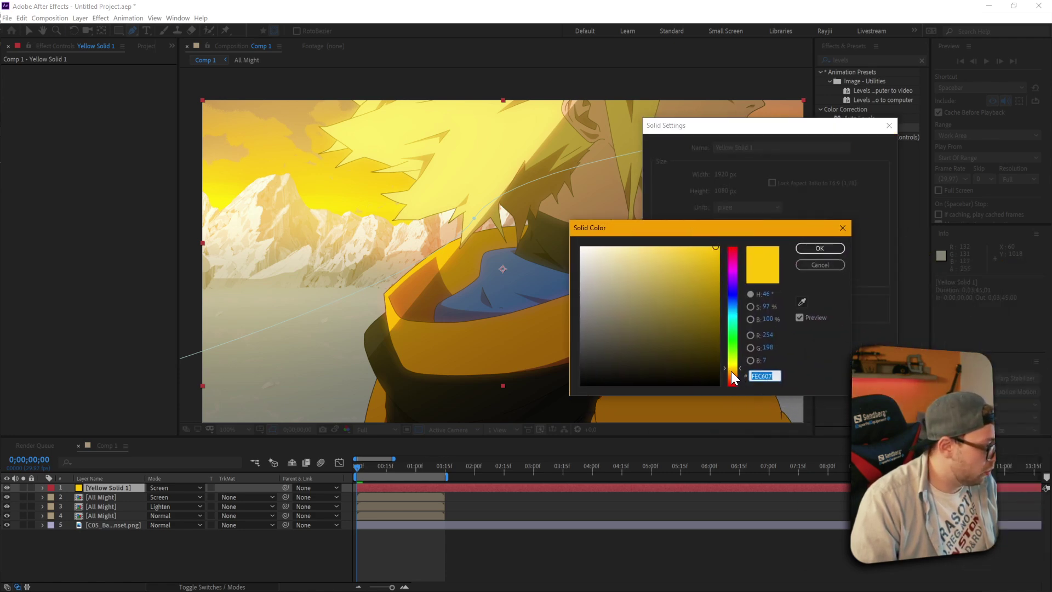
left_click_drag(733, 374, 731, 375)
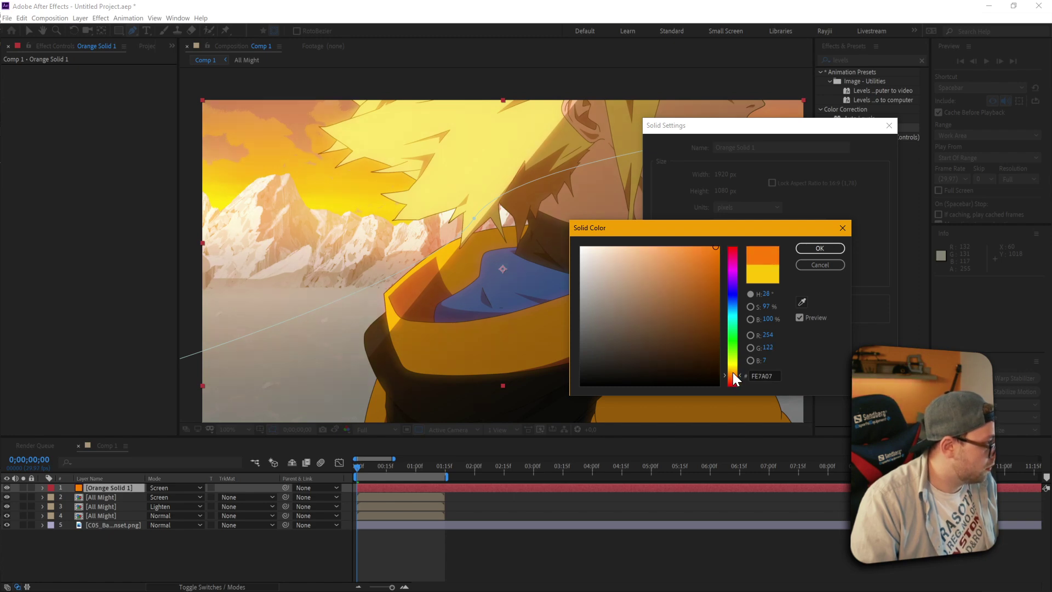
left_click(815, 249)
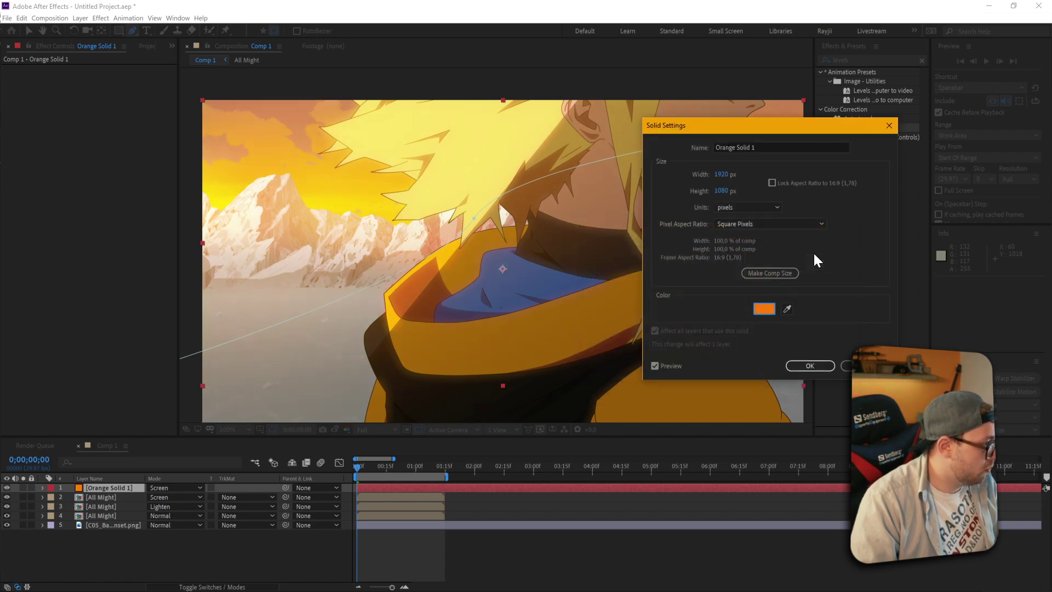
left_click(809, 363)
left_click(270, 554)
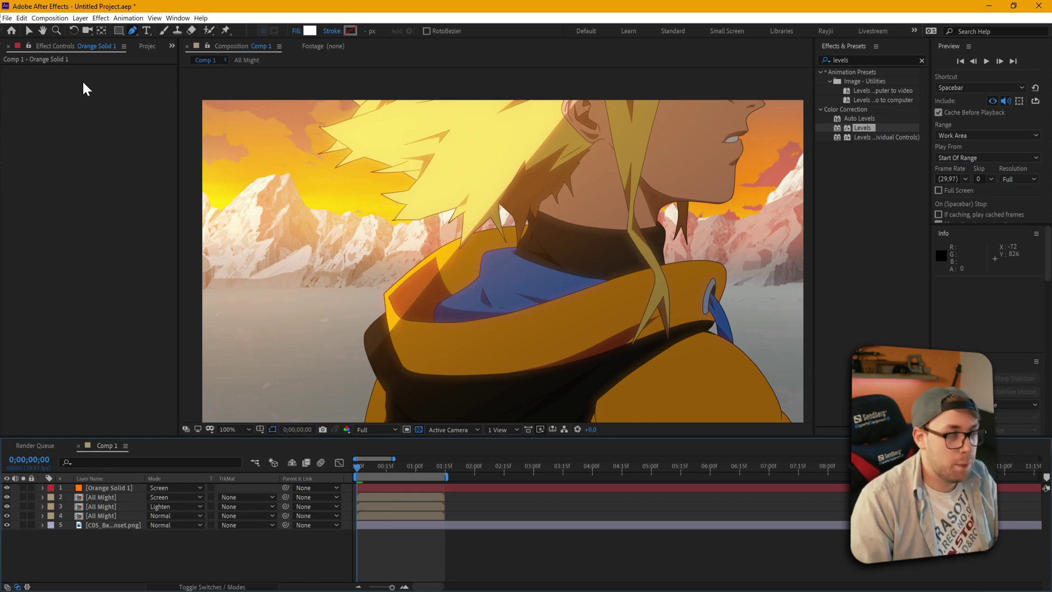
Step: Create a new full-frame Orange Solid 2 layer at the top of Comp 1
left_click(80, 18)
mouse_move(211, 30)
left_click(296, 39)
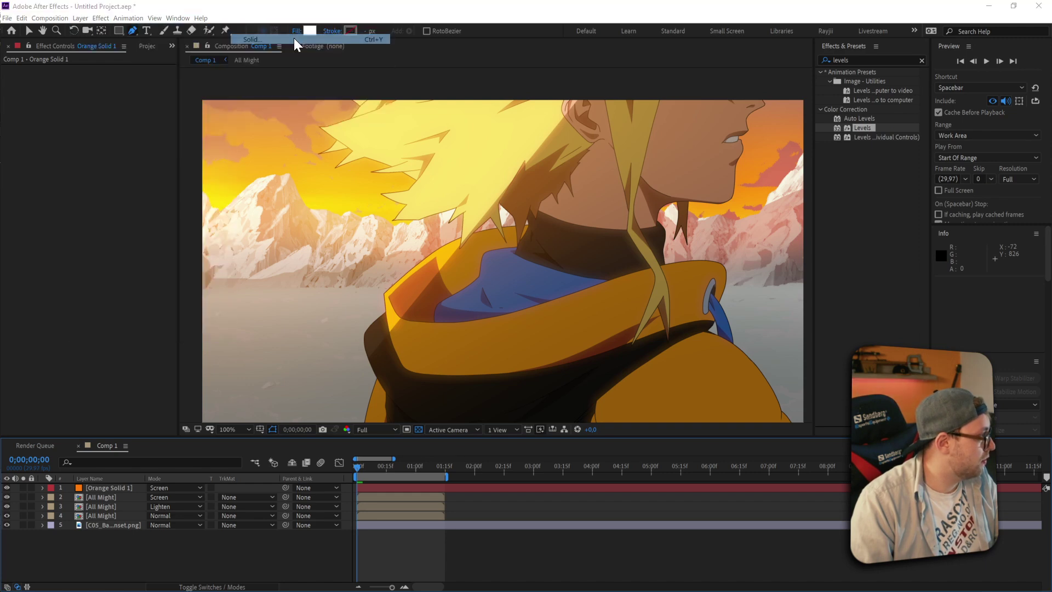
left_click(580, 356)
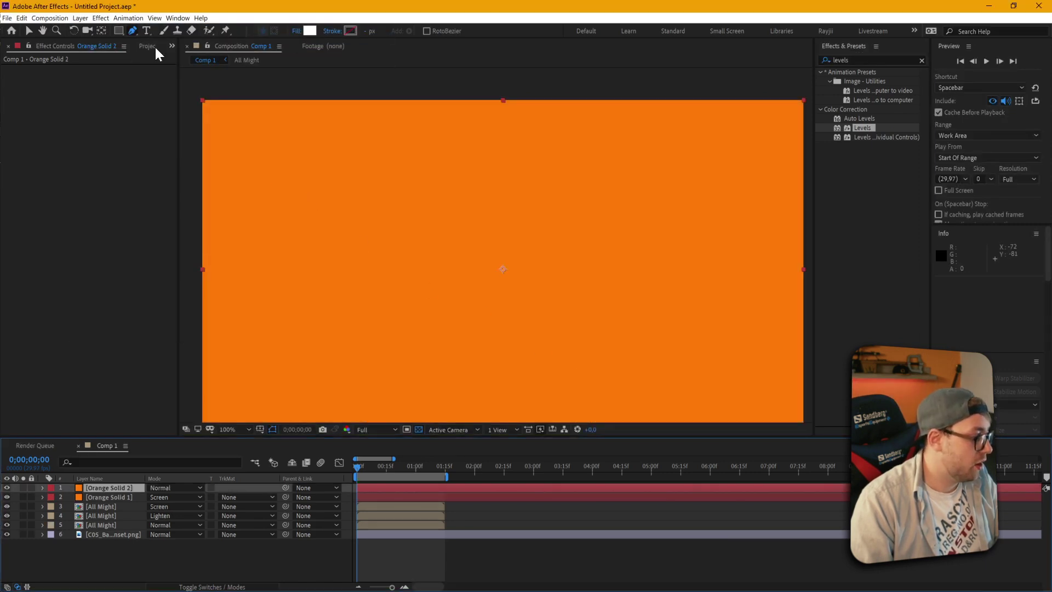
left_click(101, 18)
mouse_move(196, 313)
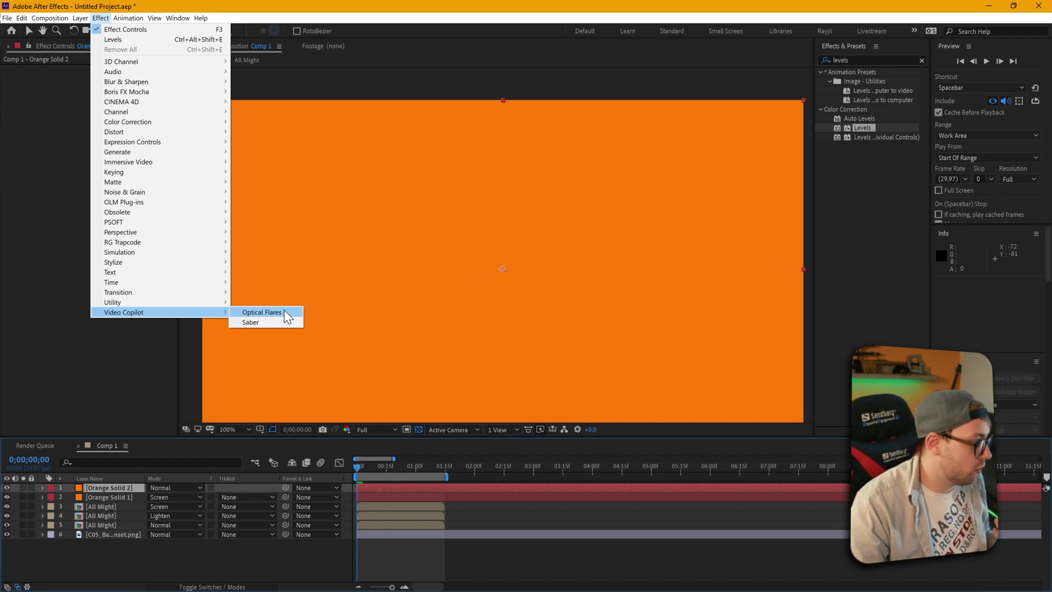
Step: Apply Optical Flares to Orange Solid 2 using the Beached light preset, then accept the settings
left_click(285, 311)
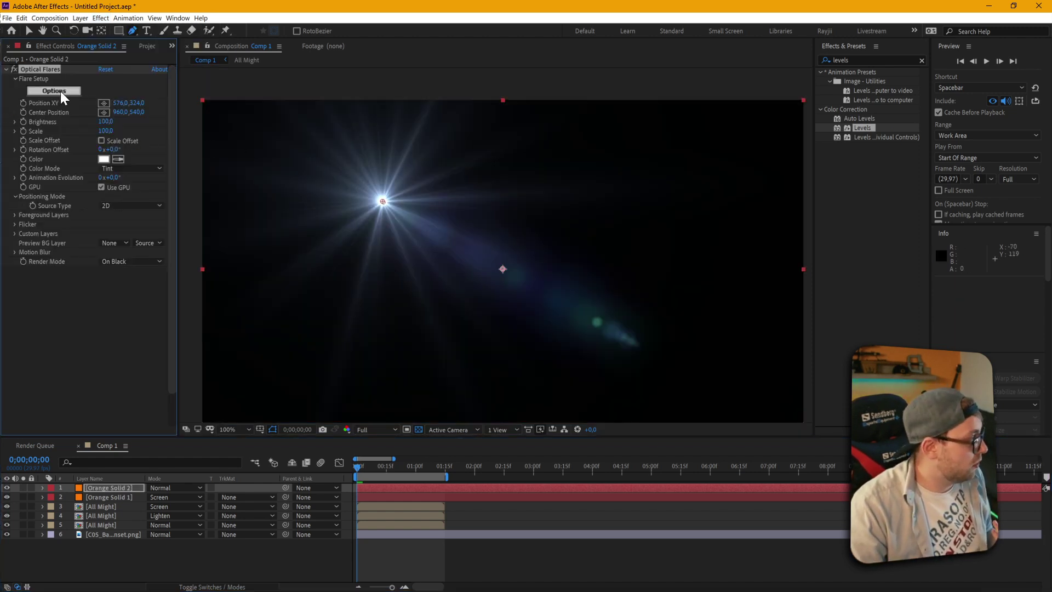
left_click(60, 92)
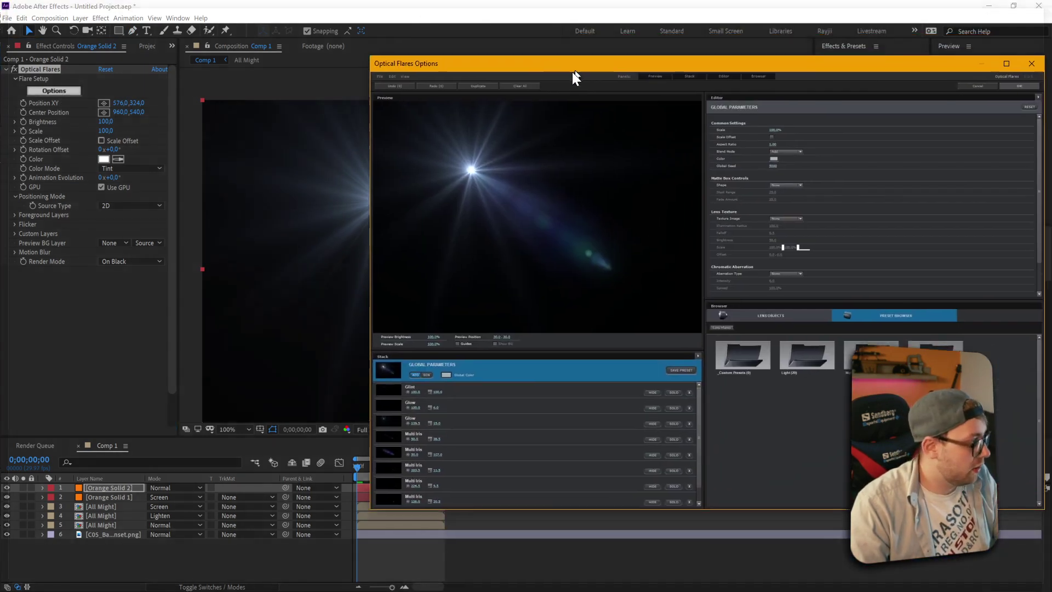
left_click_drag(572, 71, 394, 94)
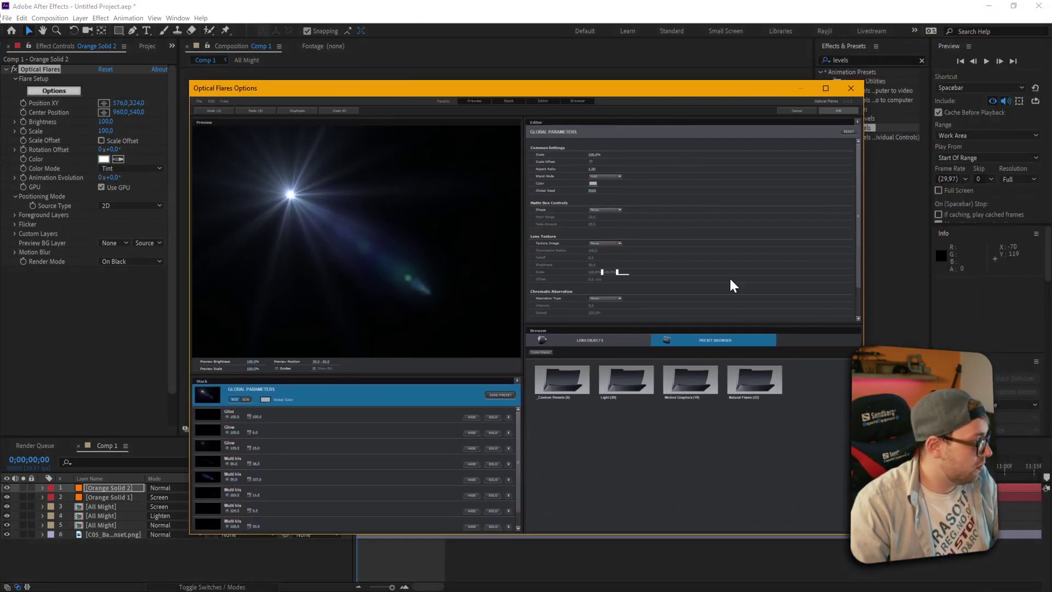
left_click(625, 384)
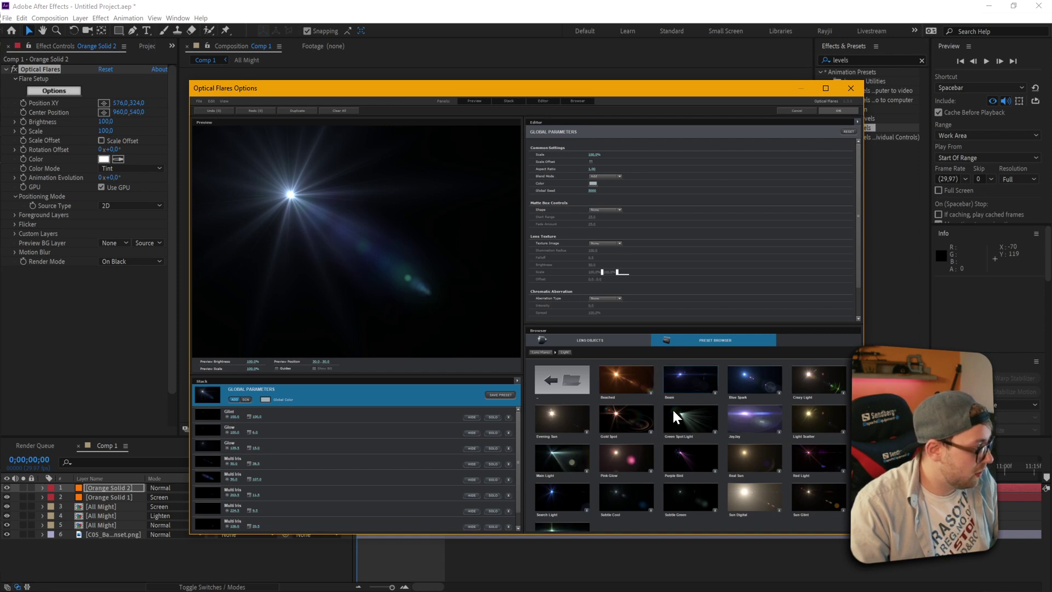
left_click(619, 381)
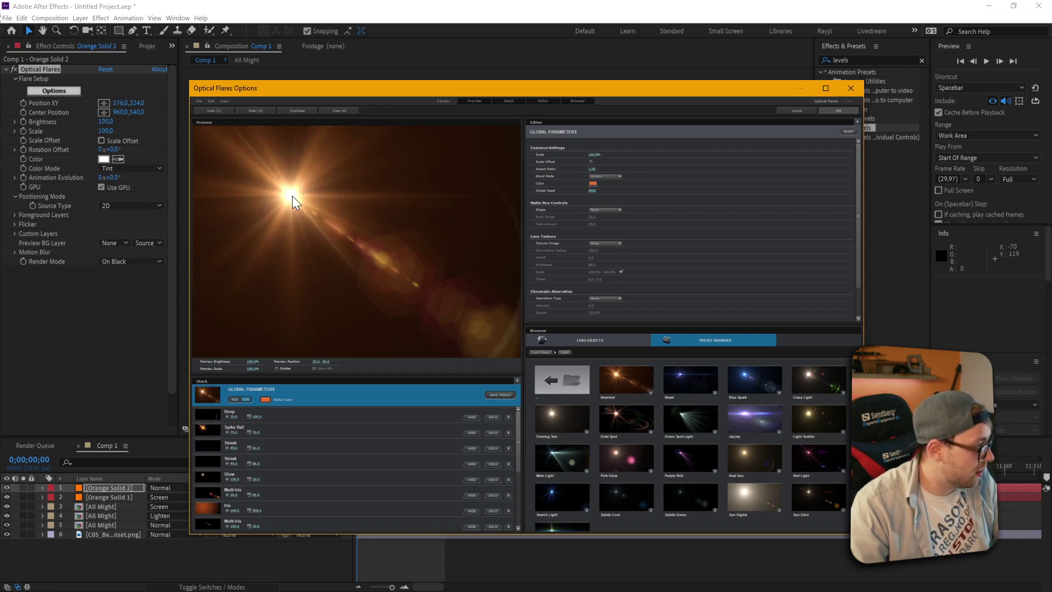
left_click_drag(285, 196, 253, 202)
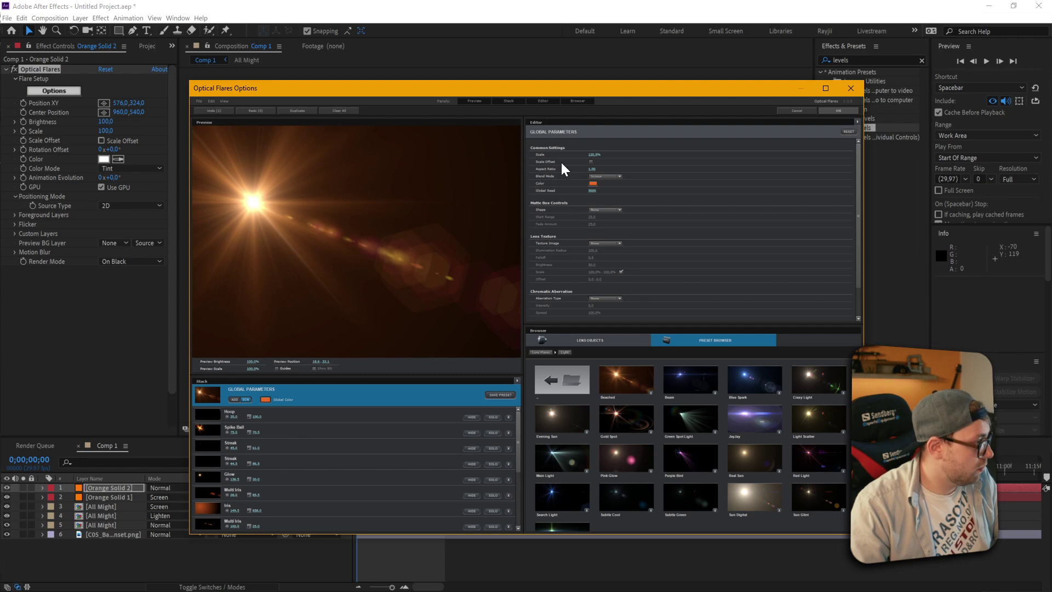
left_click(836, 113)
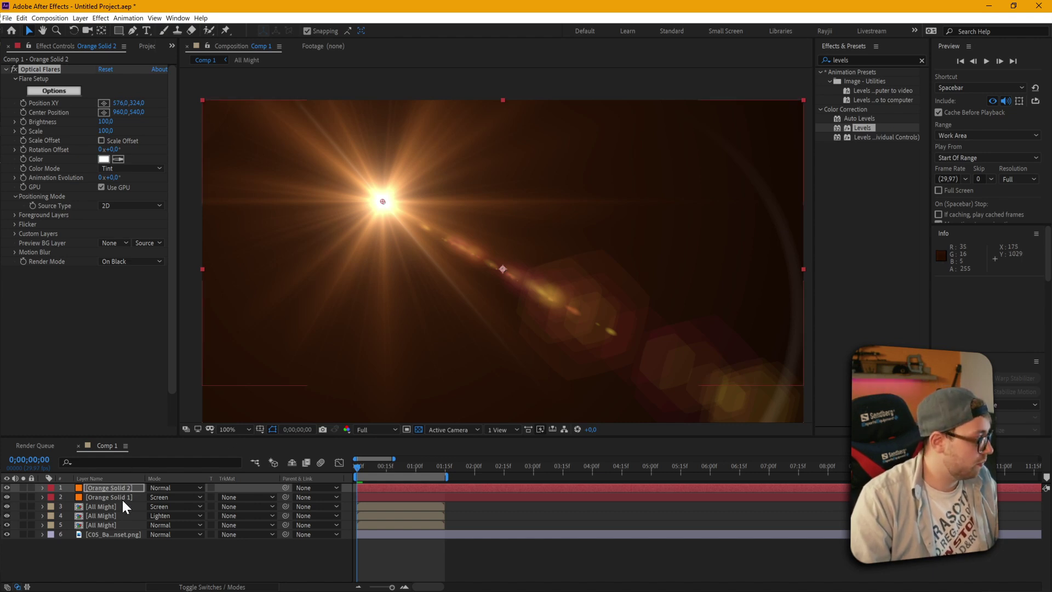
Step: Blend the flare layer in Add mode and place its light source near the left edge
left_click(163, 488)
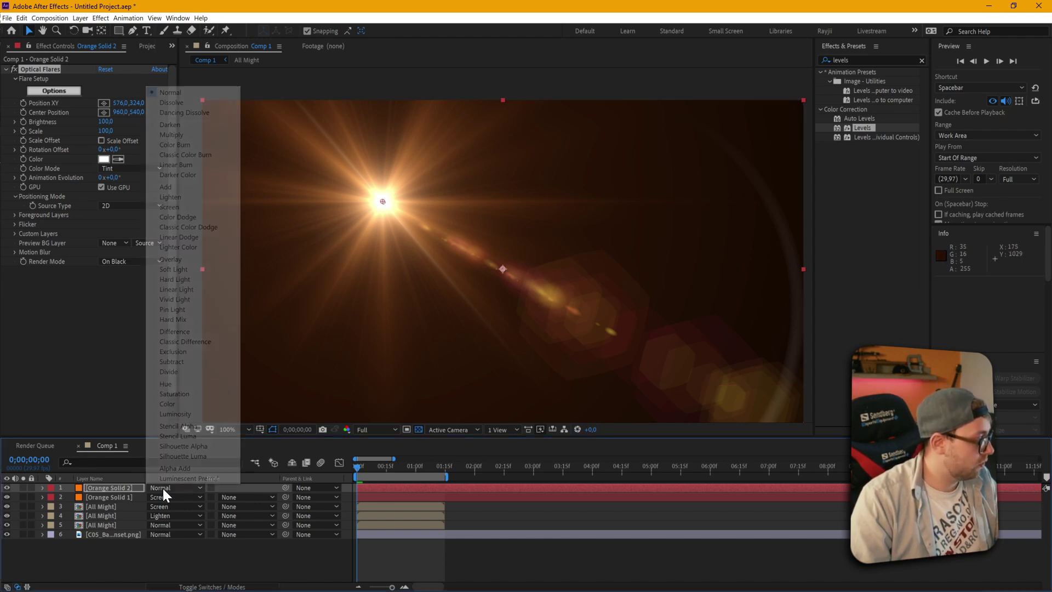
left_click(180, 186)
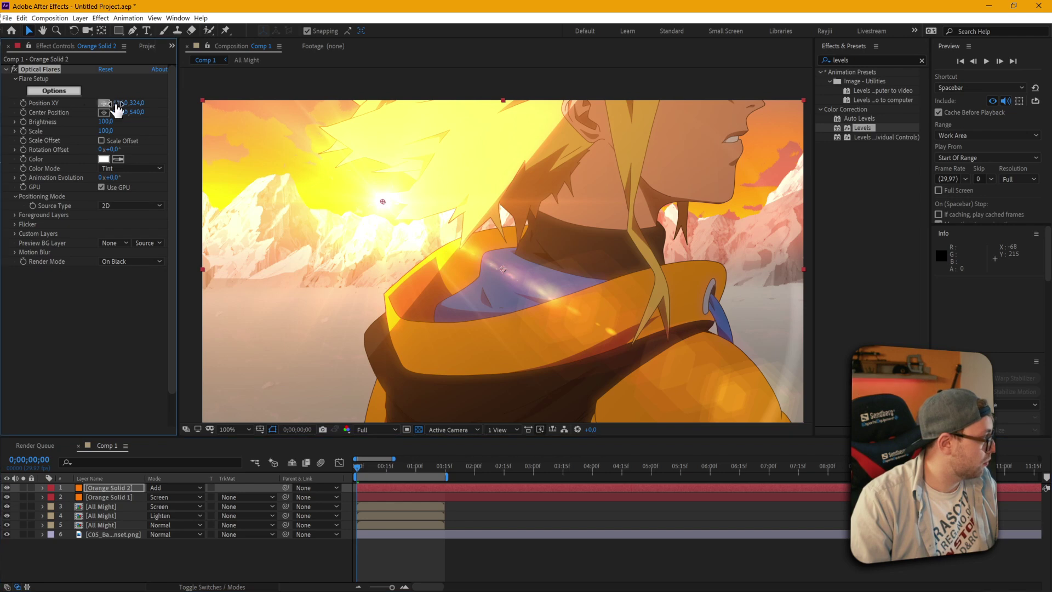
left_click(104, 103)
left_click(320, 199)
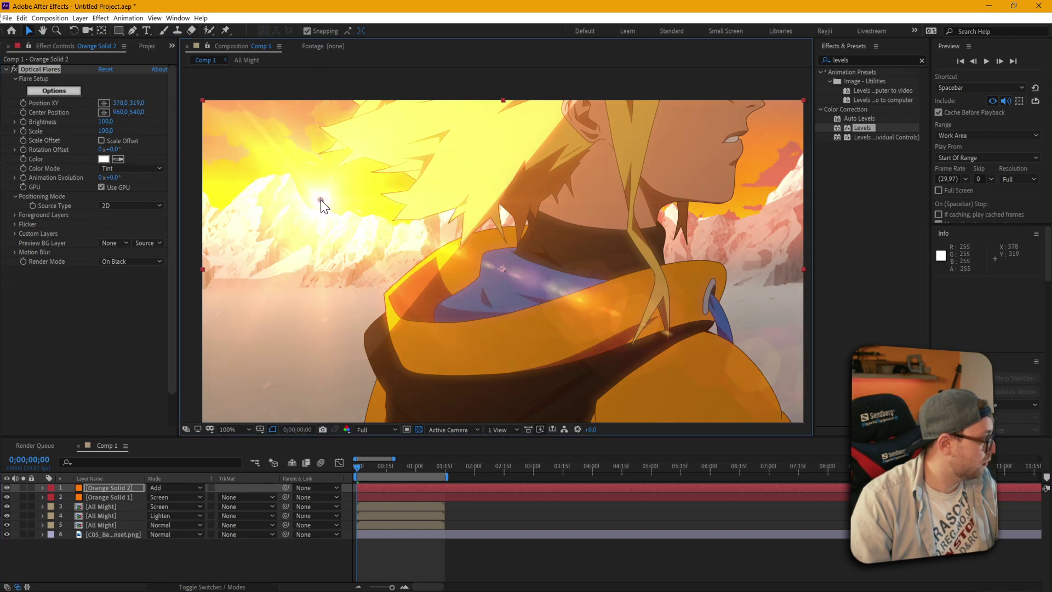
left_click_drag(320, 199, 185, 189)
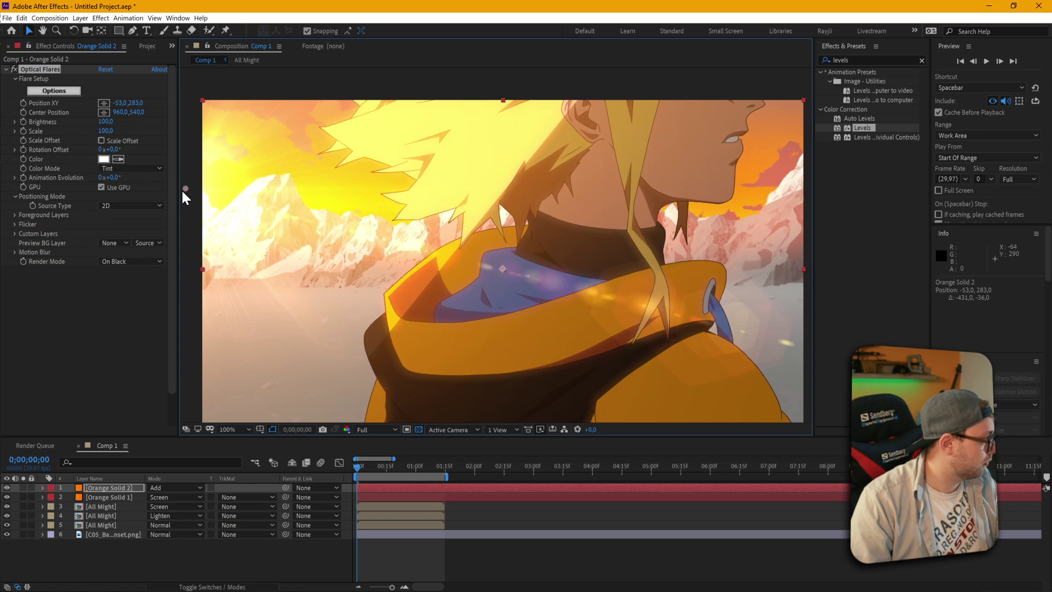
Step: Lower the flare Brightness to 80, then to 60
left_click(106, 121)
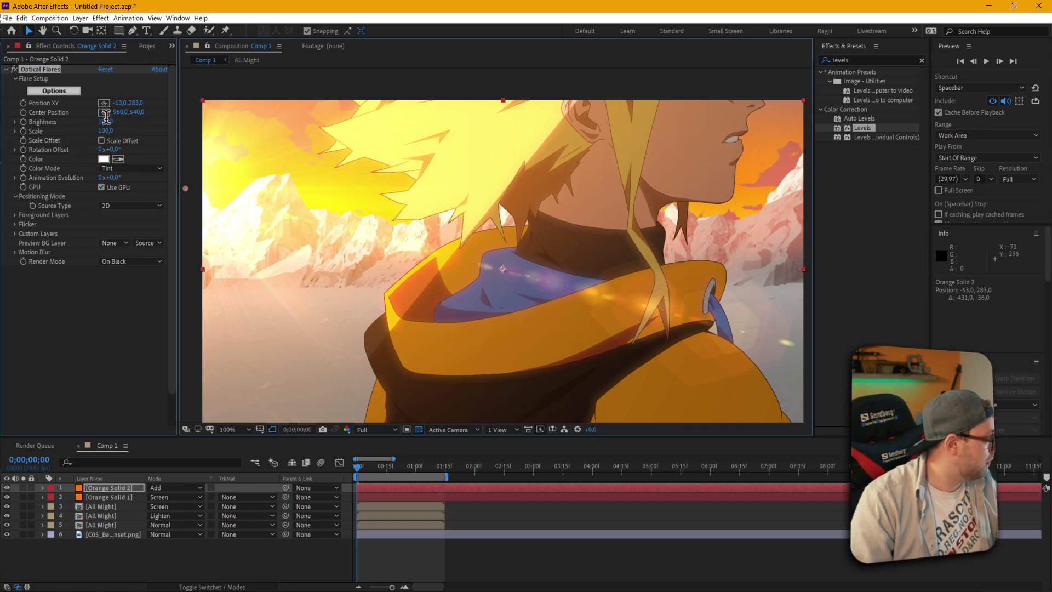
type("80")
key("Return")
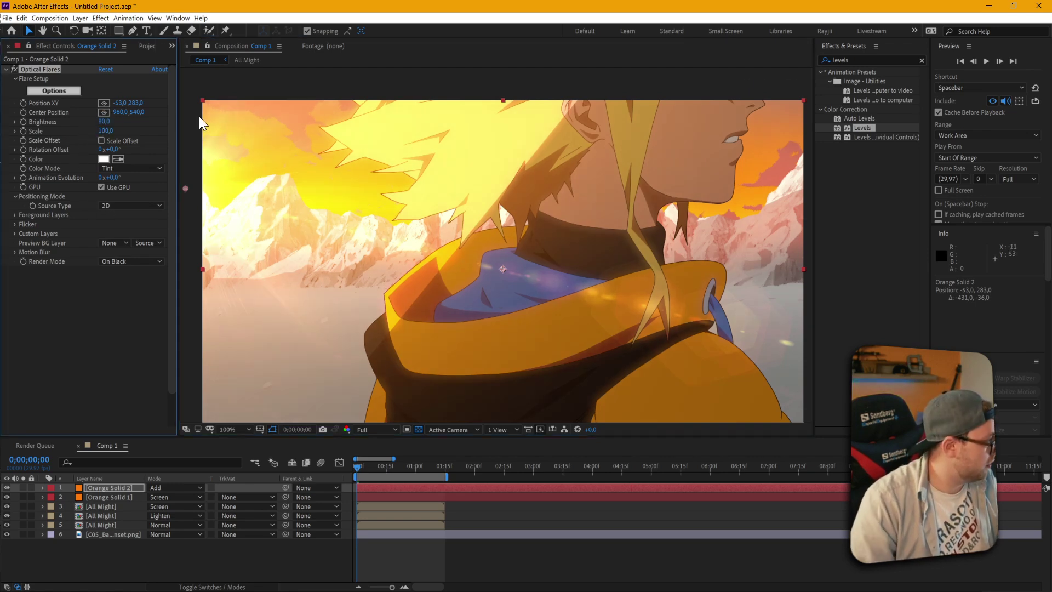
left_click(104, 121)
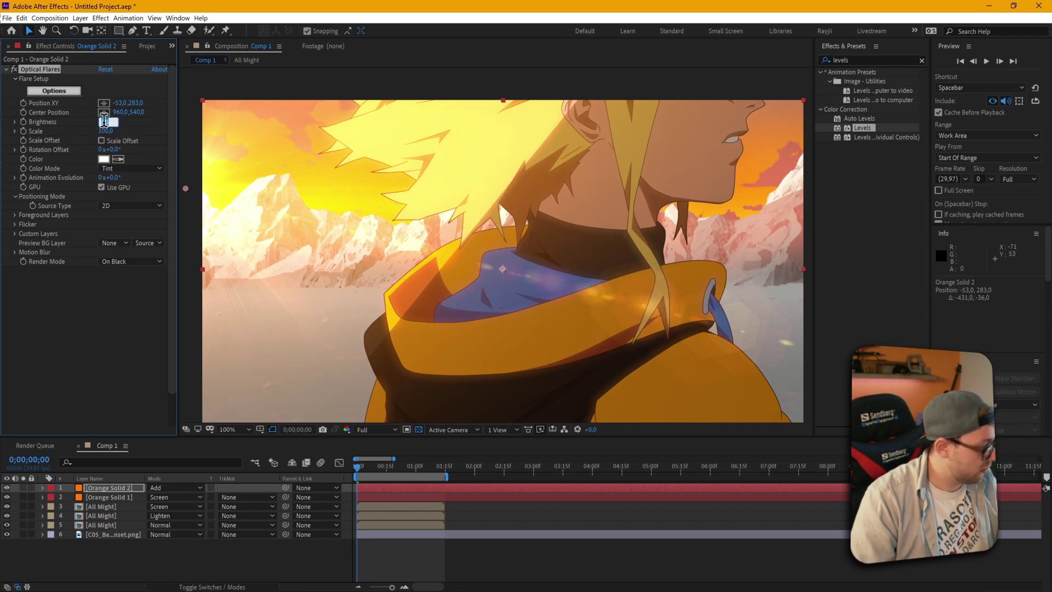
type("60")
key("Return")
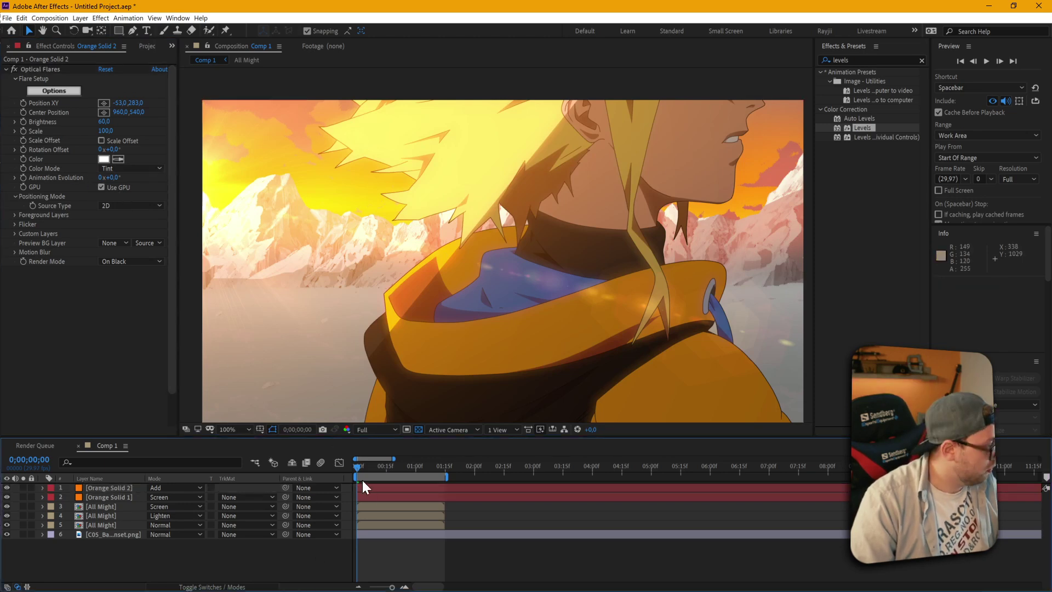
Step: Return the playhead to 0;00;00;00 and play the composite preview
left_click(370, 466)
left_click_drag(369, 466, 318, 465)
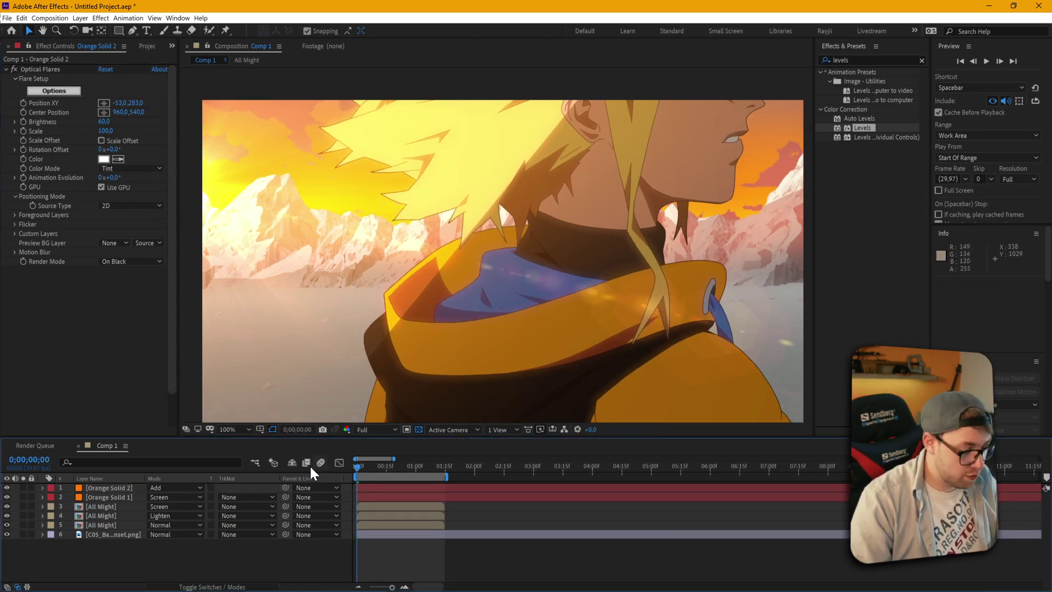
key("space")
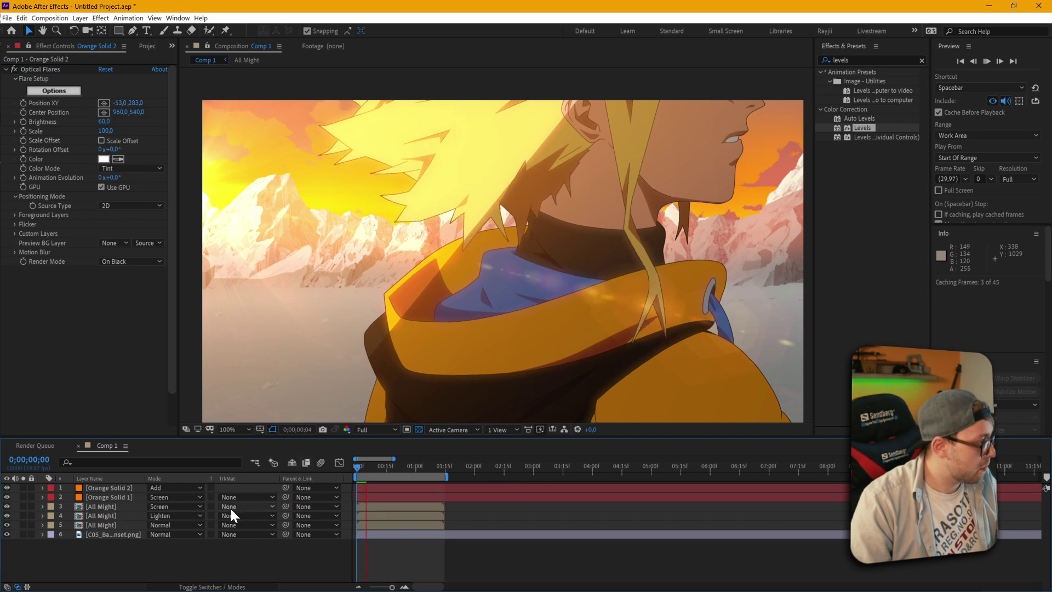